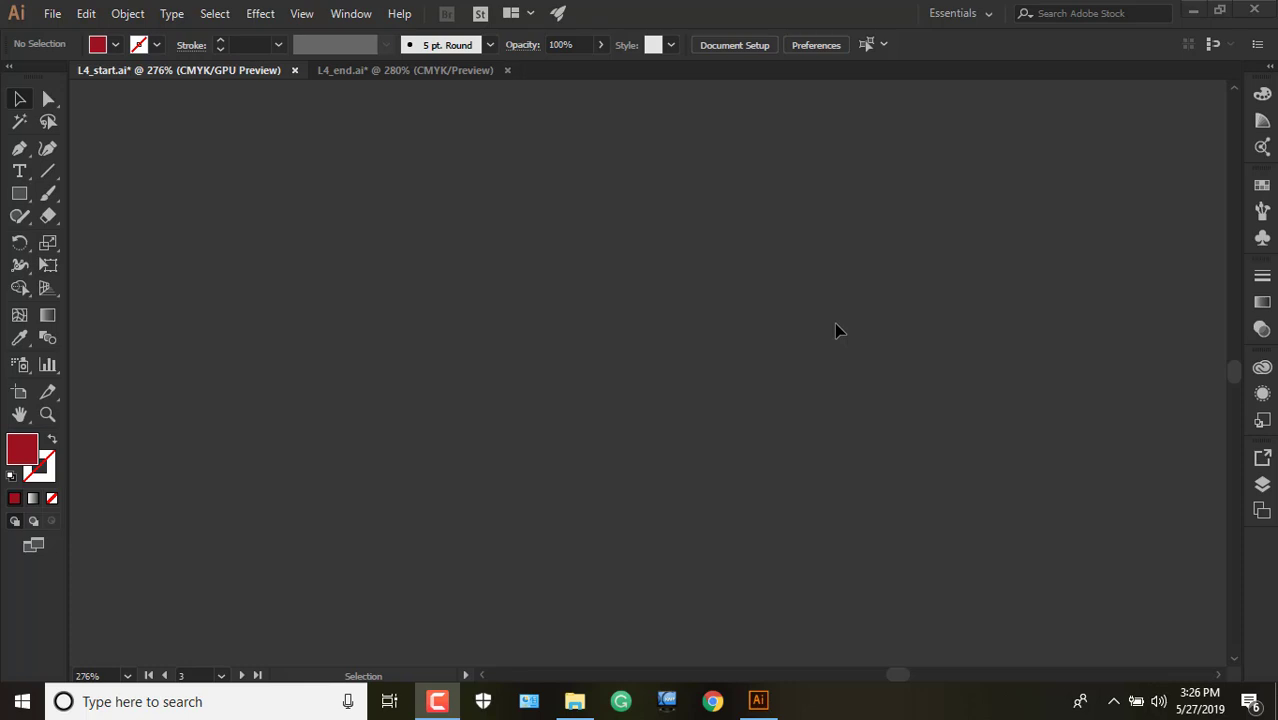
Open Keyword-Research.jpg from the Desktop folder.
{"action": "left_click", "coordinate": [443, 72]}
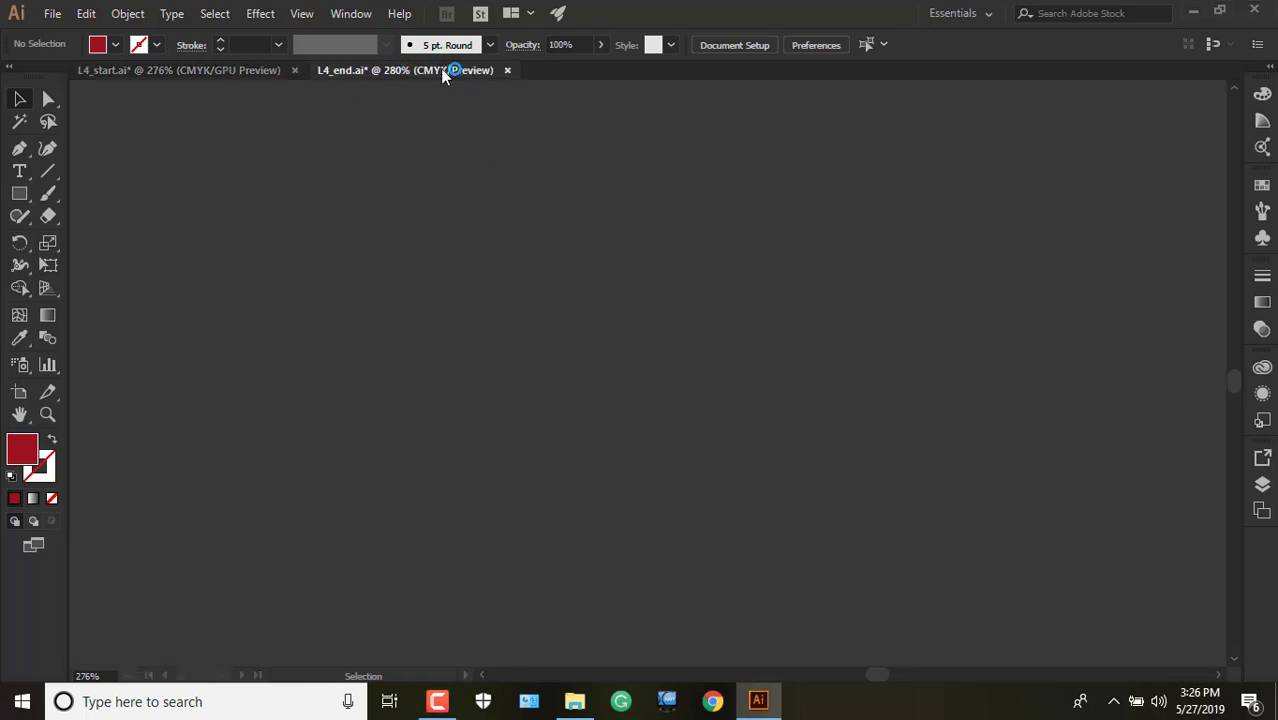
{"action": "left_click", "coordinate": [52, 14]}
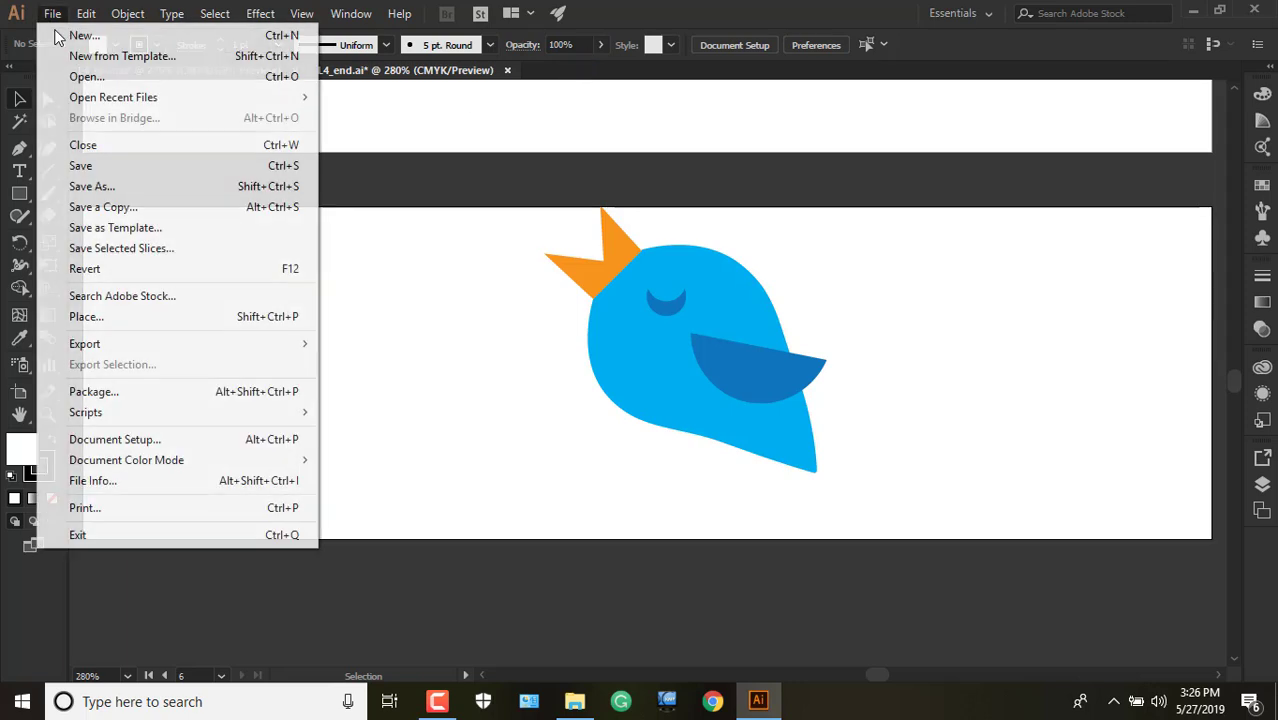
{"action": "left_click", "coordinate": [84, 76]}
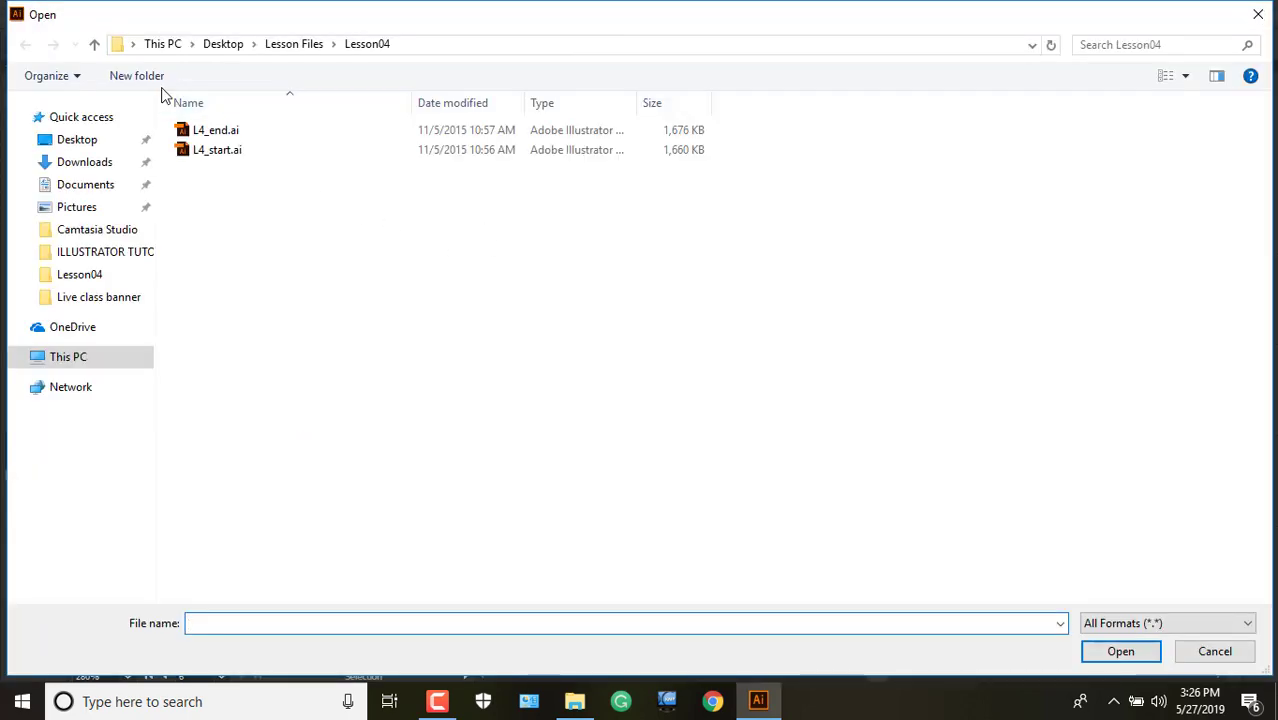
{"action": "left_click", "coordinate": [93, 52]}
{"action": "left_click", "coordinate": [93, 52]}
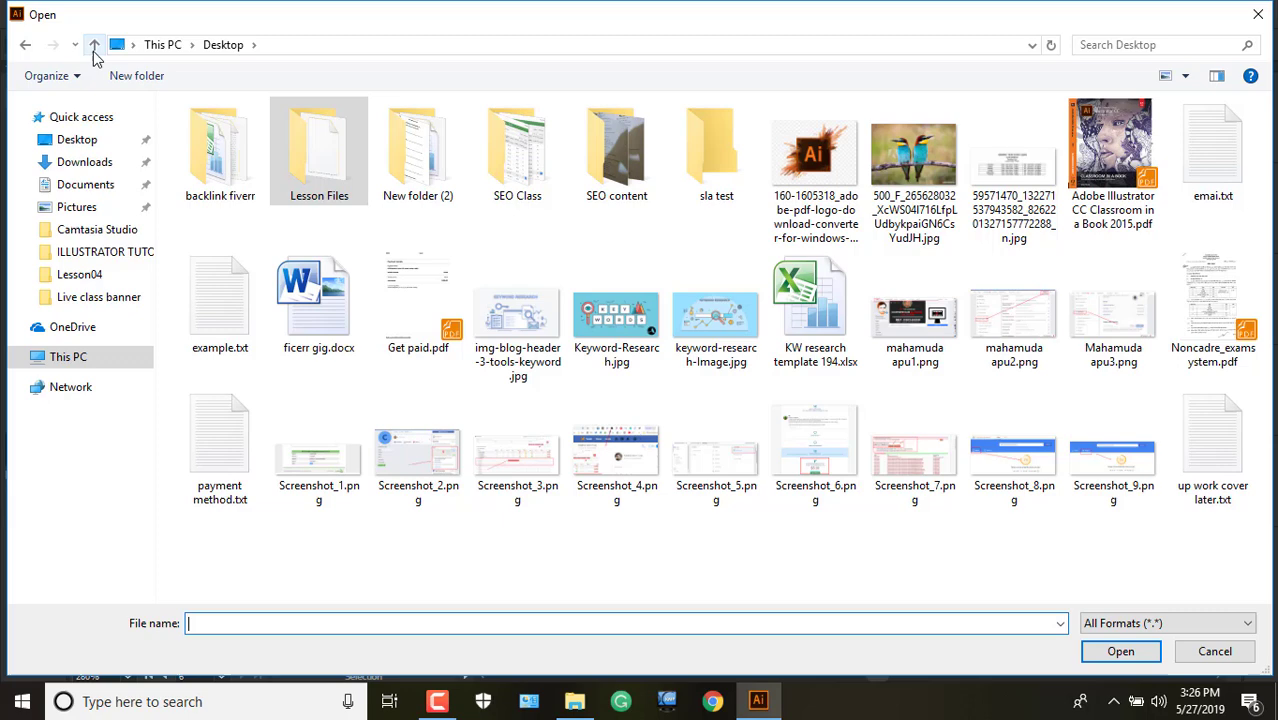
{"action": "left_click", "coordinate": [619, 302]}
{"action": "double_click", "coordinate": [619, 302]}
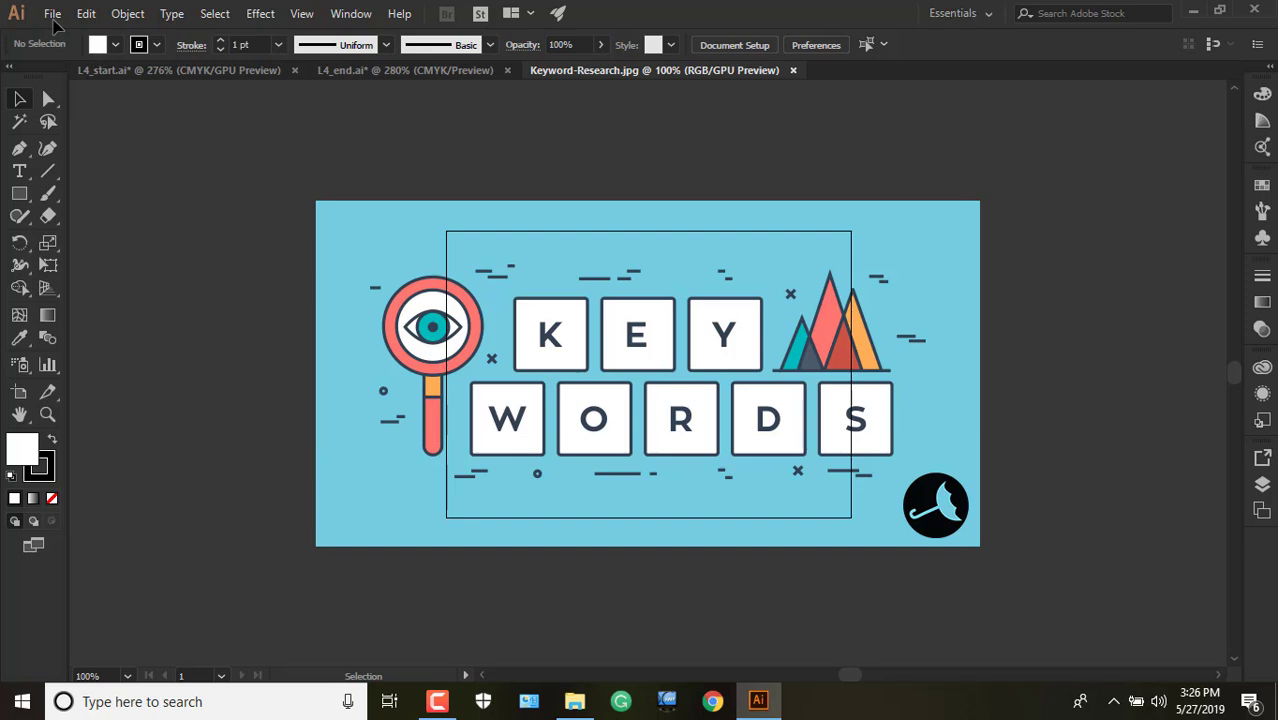
{"action": "left_click", "coordinate": [53, 16]}
{"action": "left_click", "coordinate": [87, 77]}
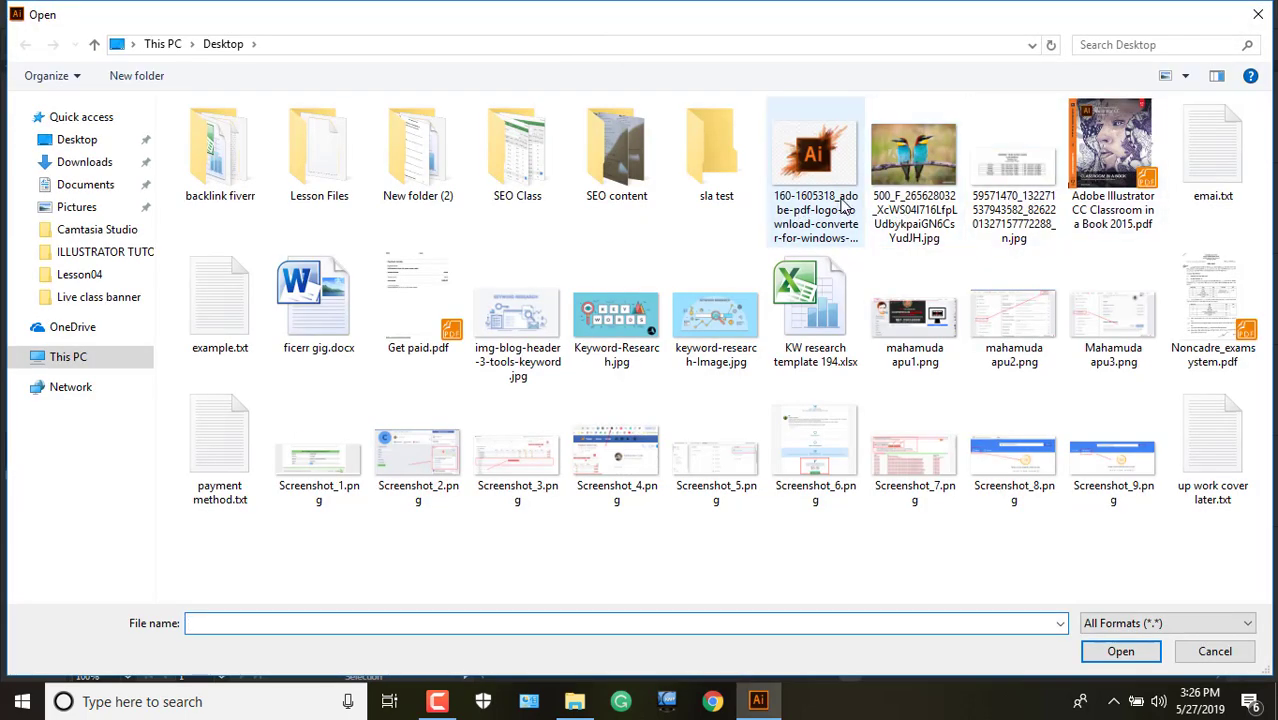
{"action": "double_click", "coordinate": [843, 204]}
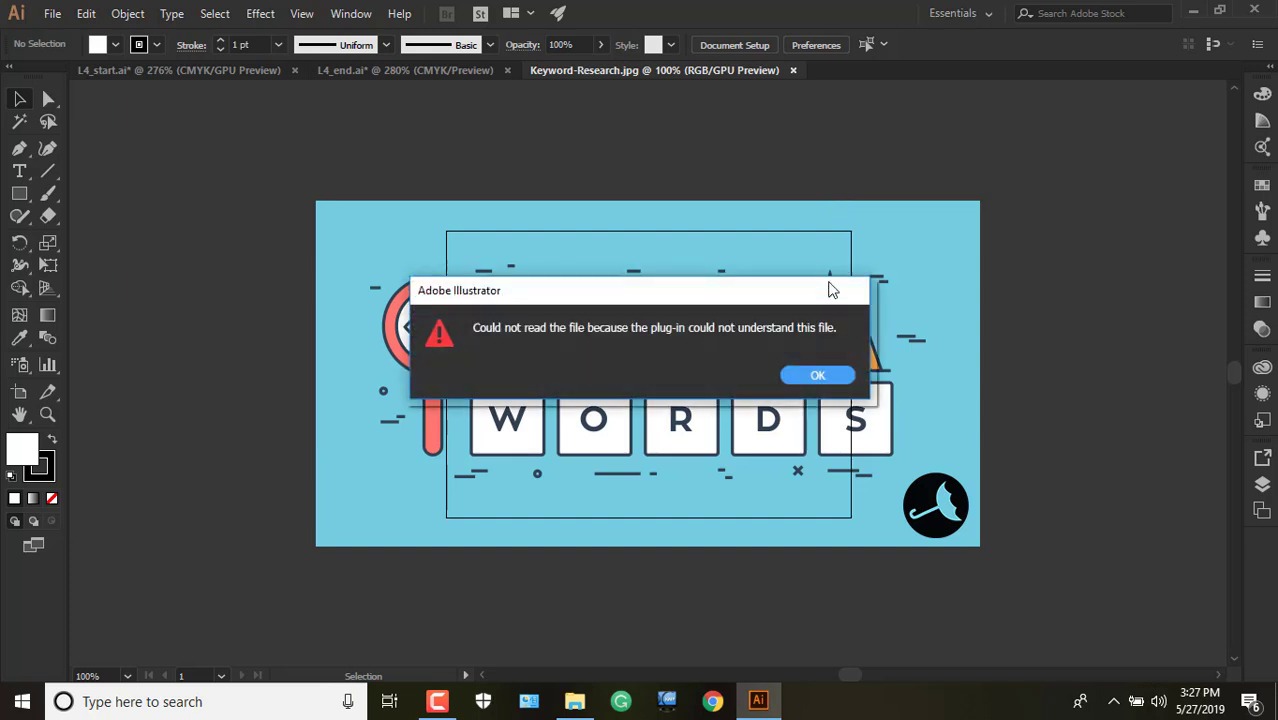
{"action": "left_click", "coordinate": [810, 376]}
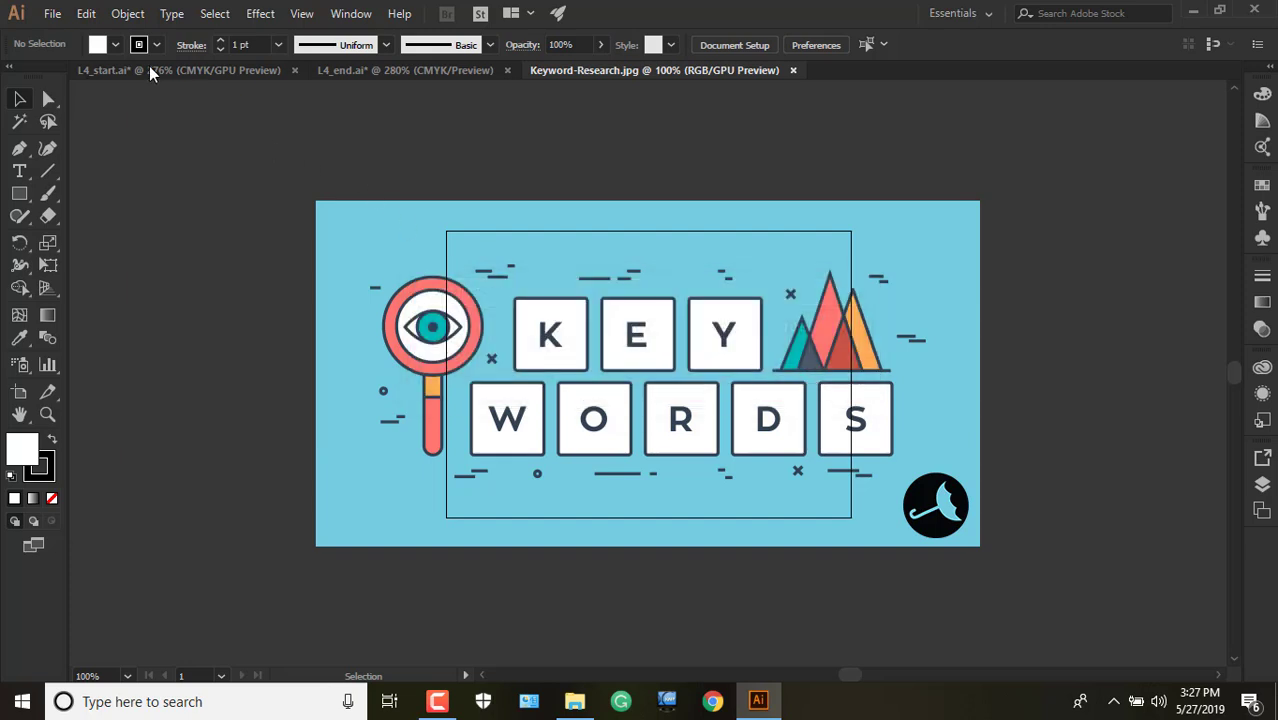
Open the photo of two birds on a branch, the JPG starting with 500_F_265628032, from the Desktop.
{"action": "left_click", "coordinate": [52, 13]}
{"action": "left_click", "coordinate": [77, 78]}
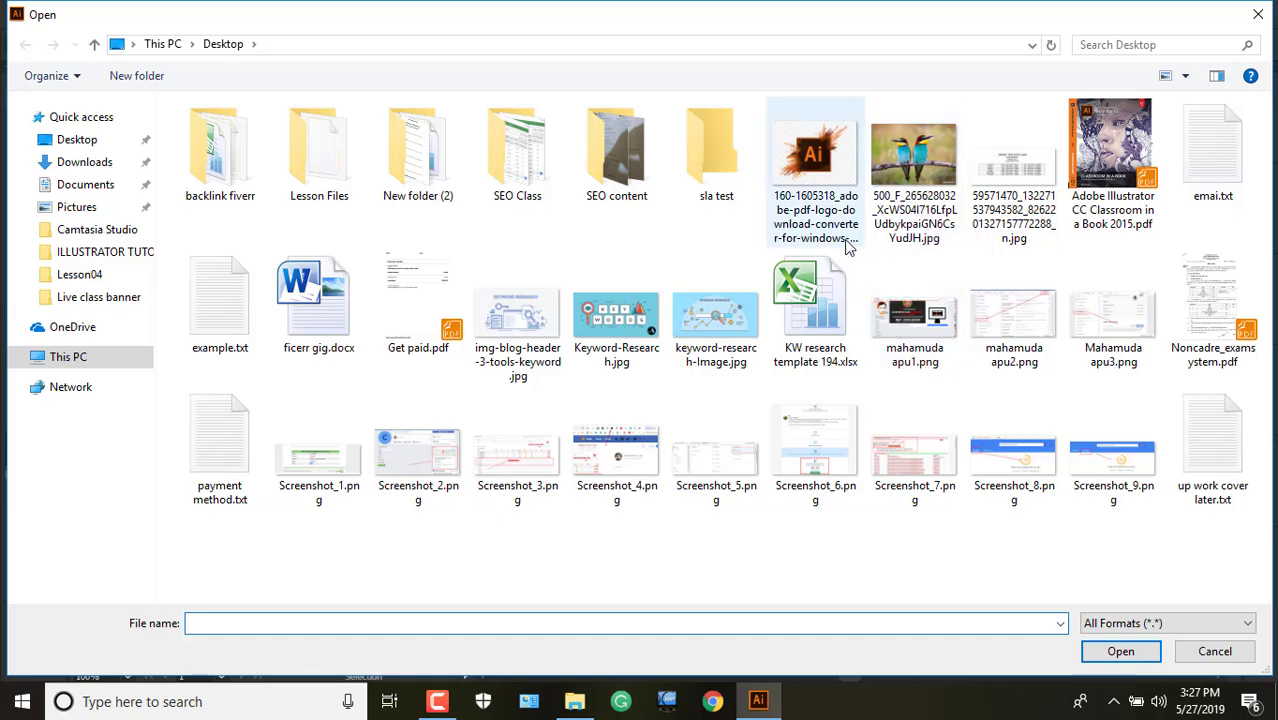
{"action": "left_click", "coordinate": [845, 245]}
{"action": "left_click", "coordinate": [845, 245]}
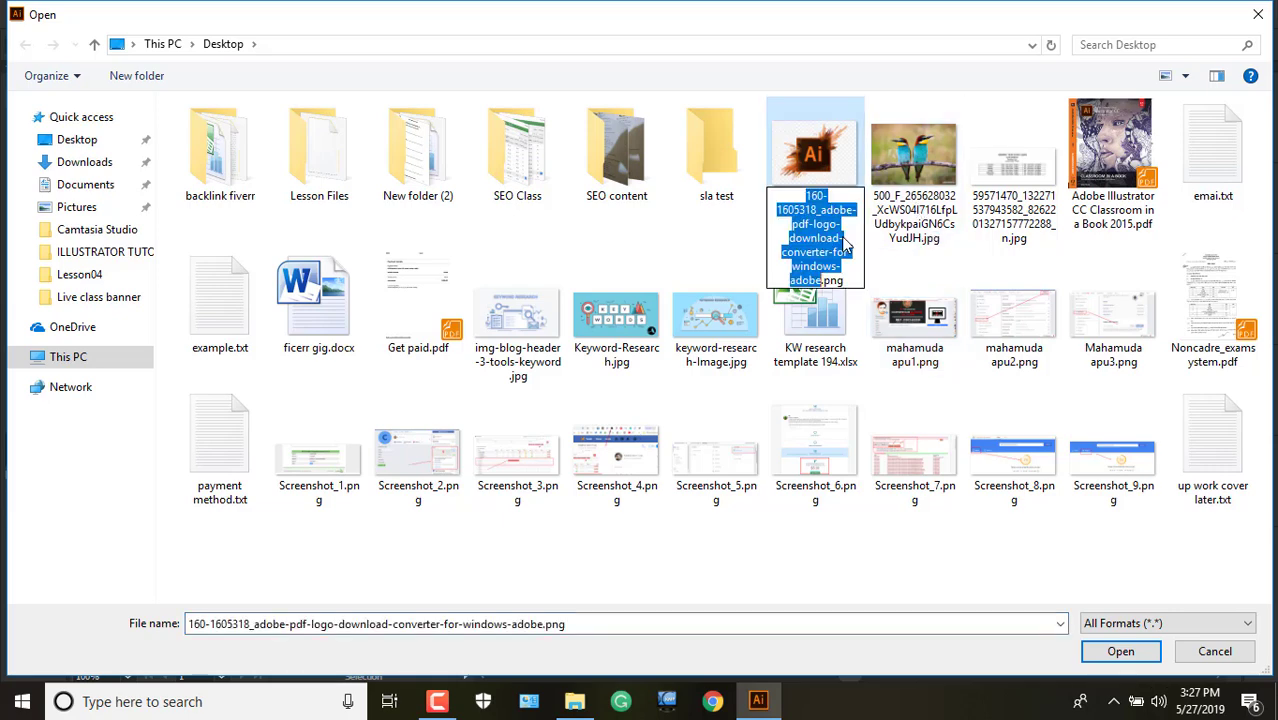
{"action": "left_click", "coordinate": [906, 216]}
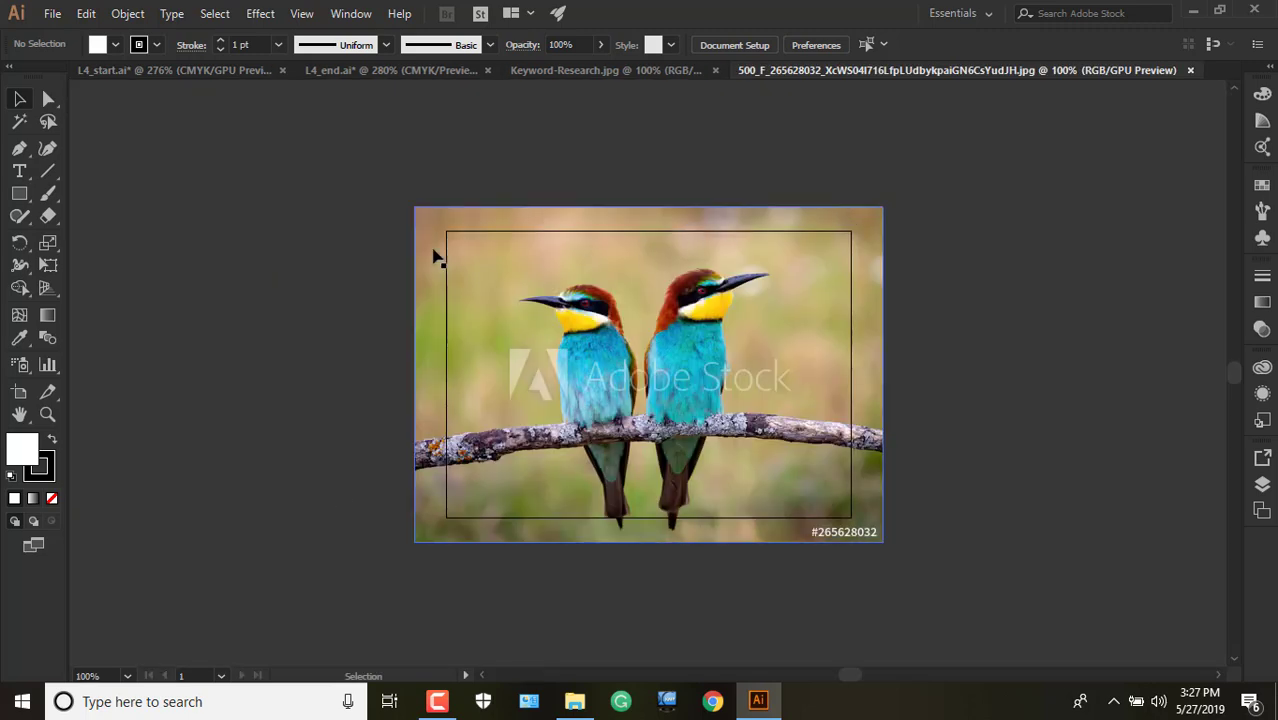
Look through all four open documents in turn and return to L4_start.ai.
{"action": "left_click", "coordinate": [161, 76]}
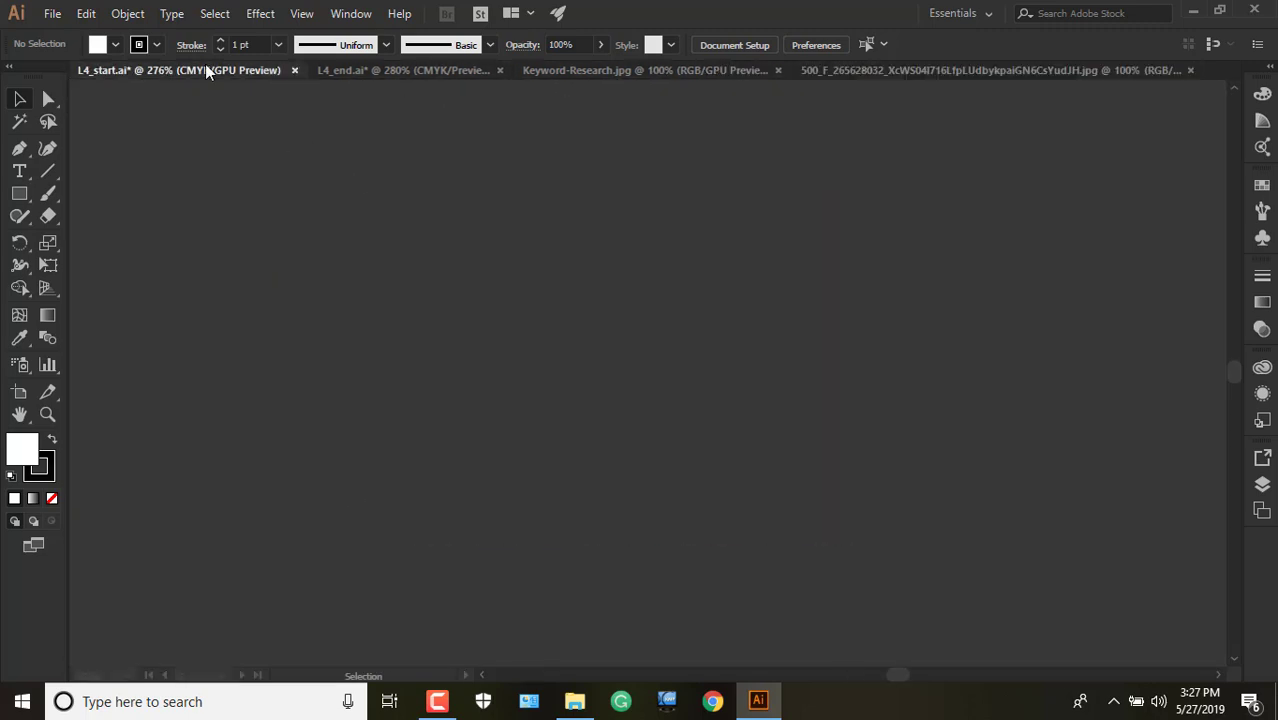
{"action": "left_click", "coordinate": [369, 64]}
{"action": "left_click", "coordinate": [565, 72]}
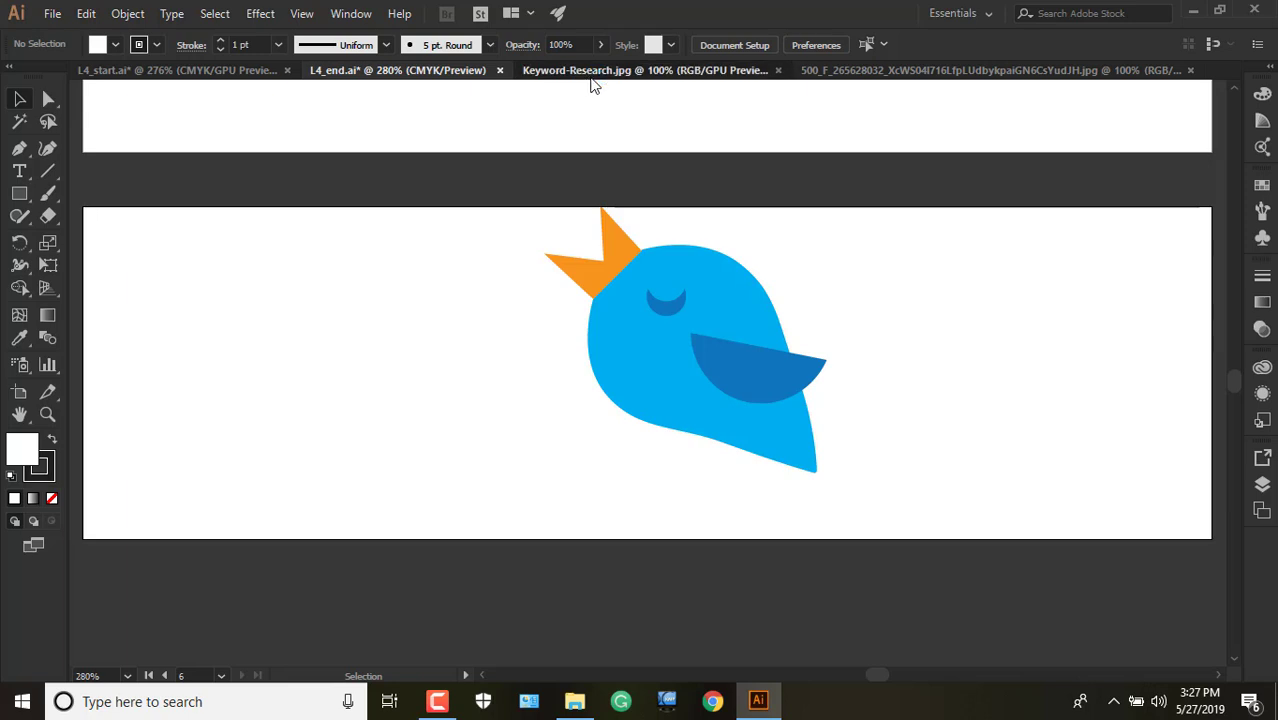
{"action": "left_click", "coordinate": [852, 70]}
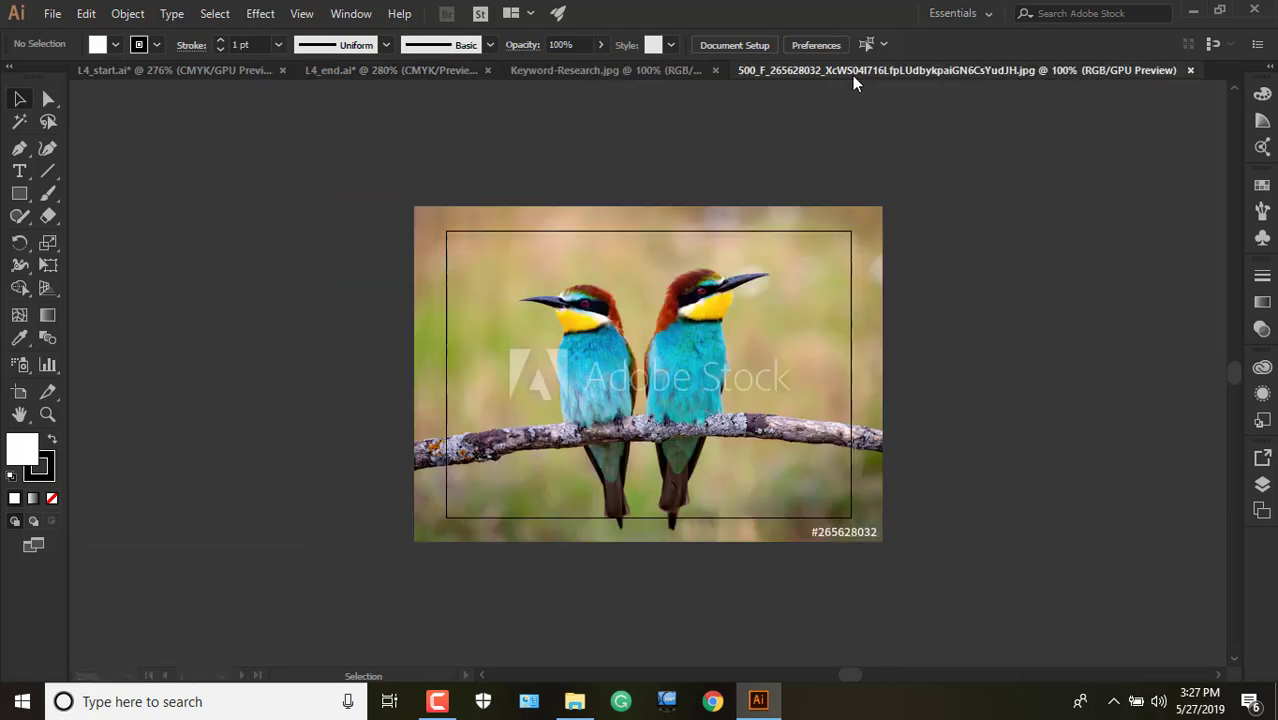
{"action": "left_click", "coordinate": [612, 73]}
{"action": "left_click", "coordinate": [417, 72]}
{"action": "left_click", "coordinate": [205, 72]}
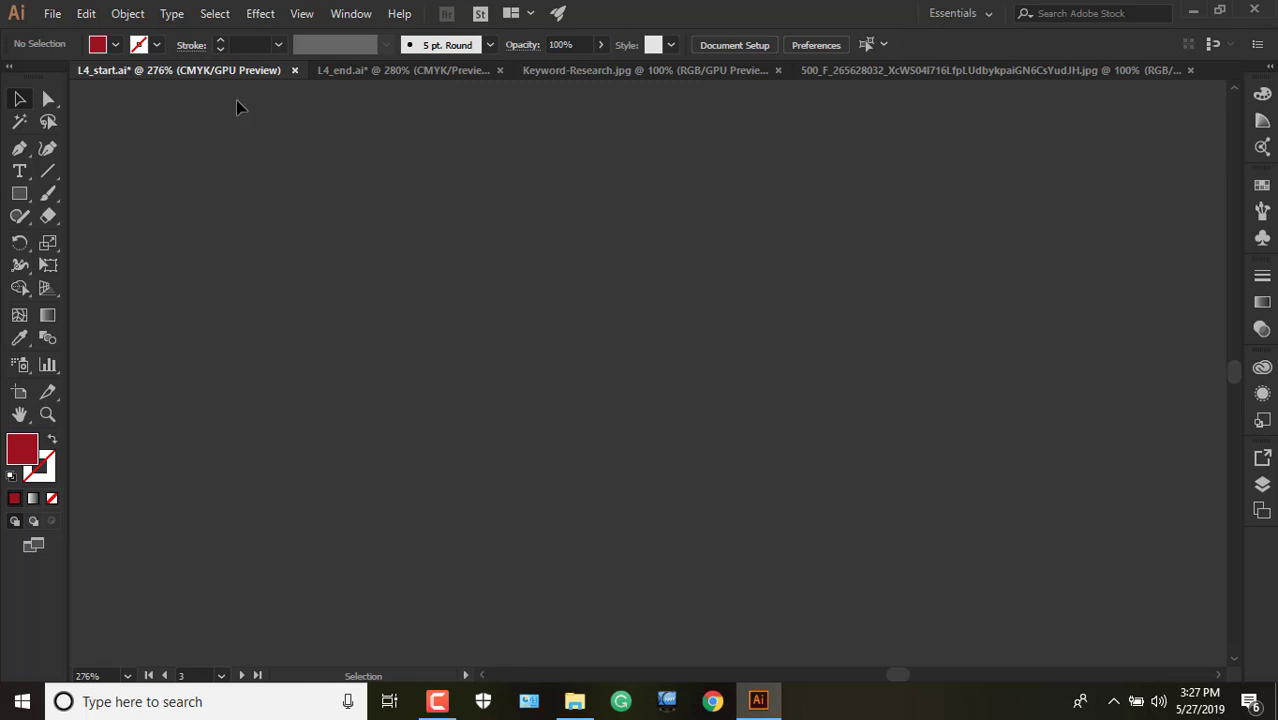
Fit all artboards in the window for both L4_start.ai and L4_end.ai.
{"action": "left_click", "coordinate": [298, 15]}
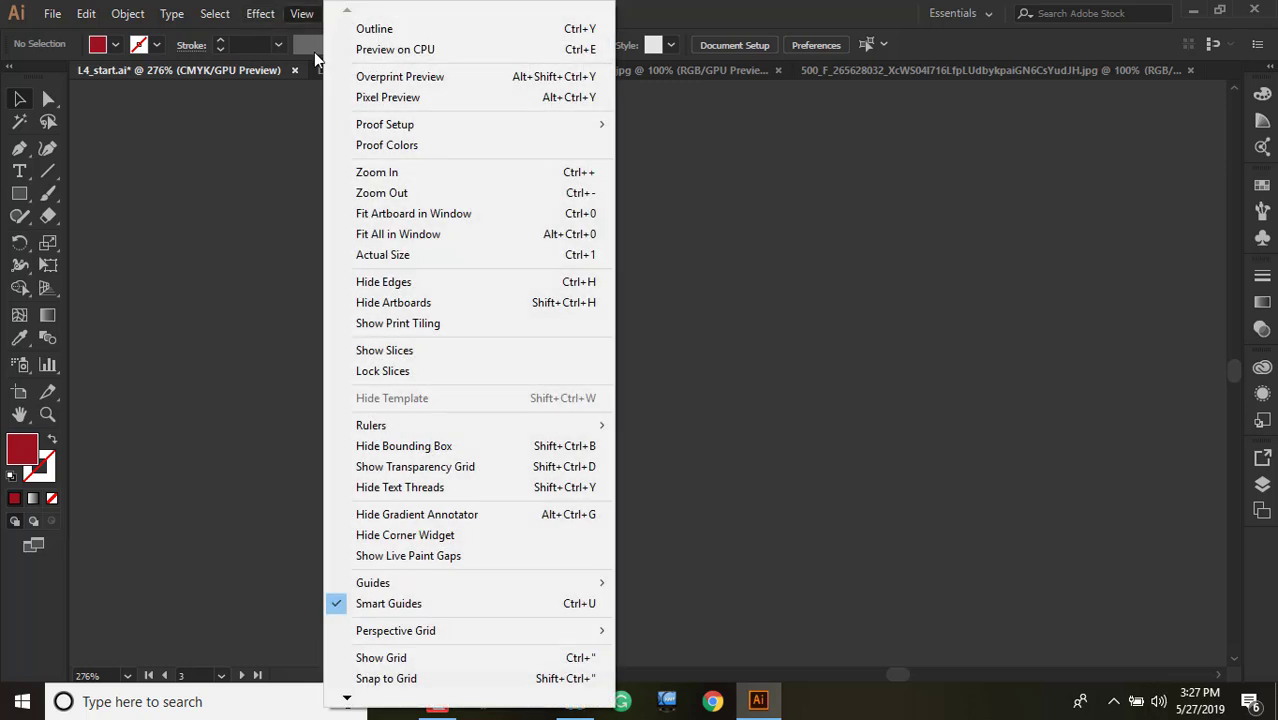
{"action": "left_click", "coordinate": [410, 234]}
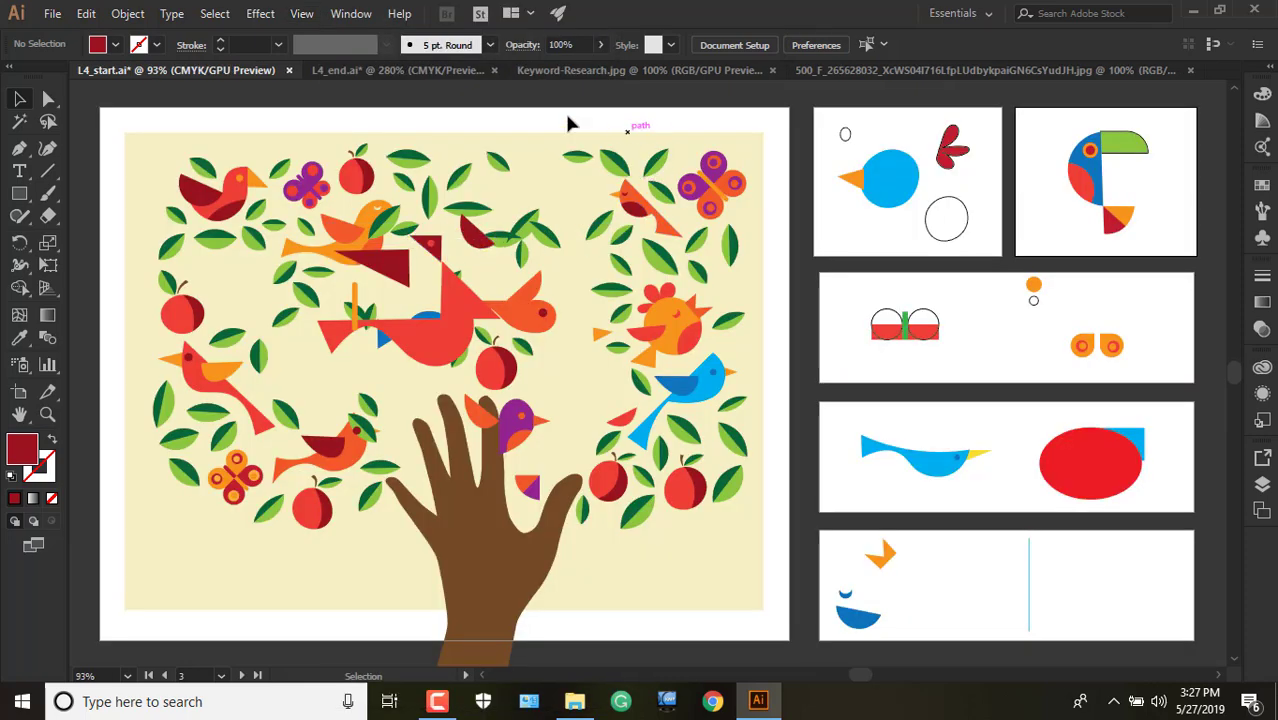
{"action": "left_click", "coordinate": [466, 71]}
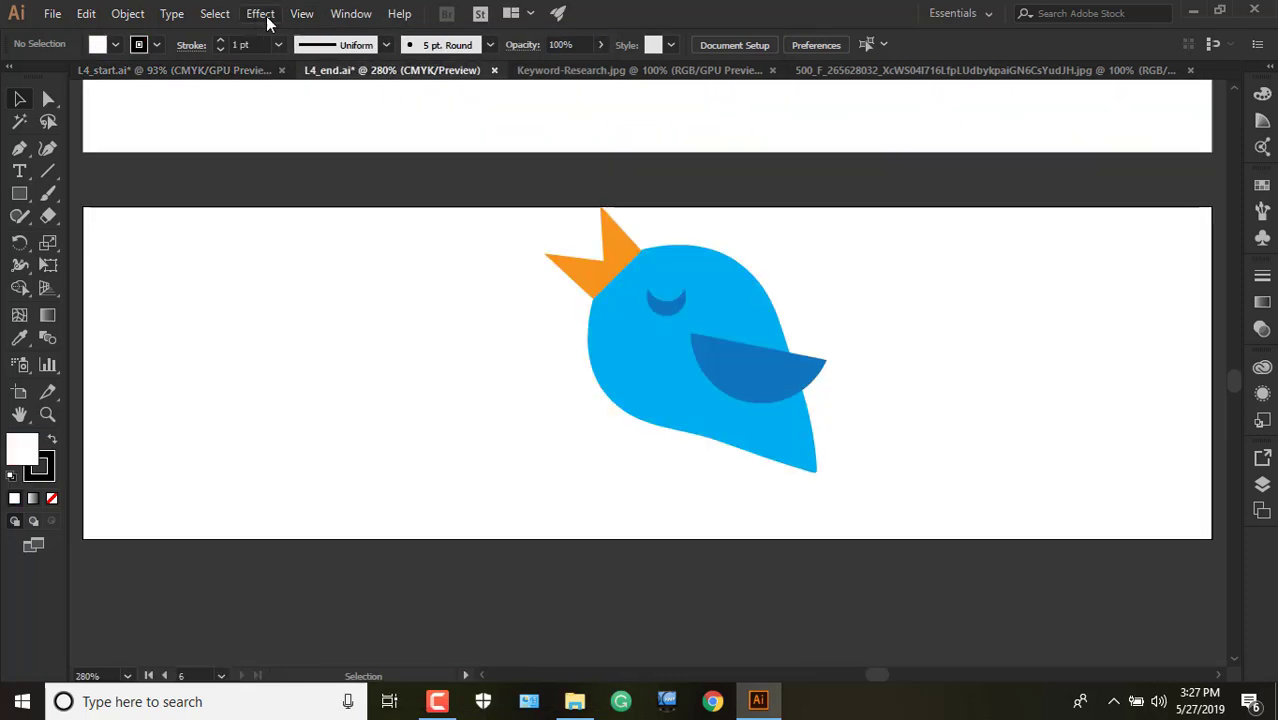
{"action": "left_click", "coordinate": [301, 14]}
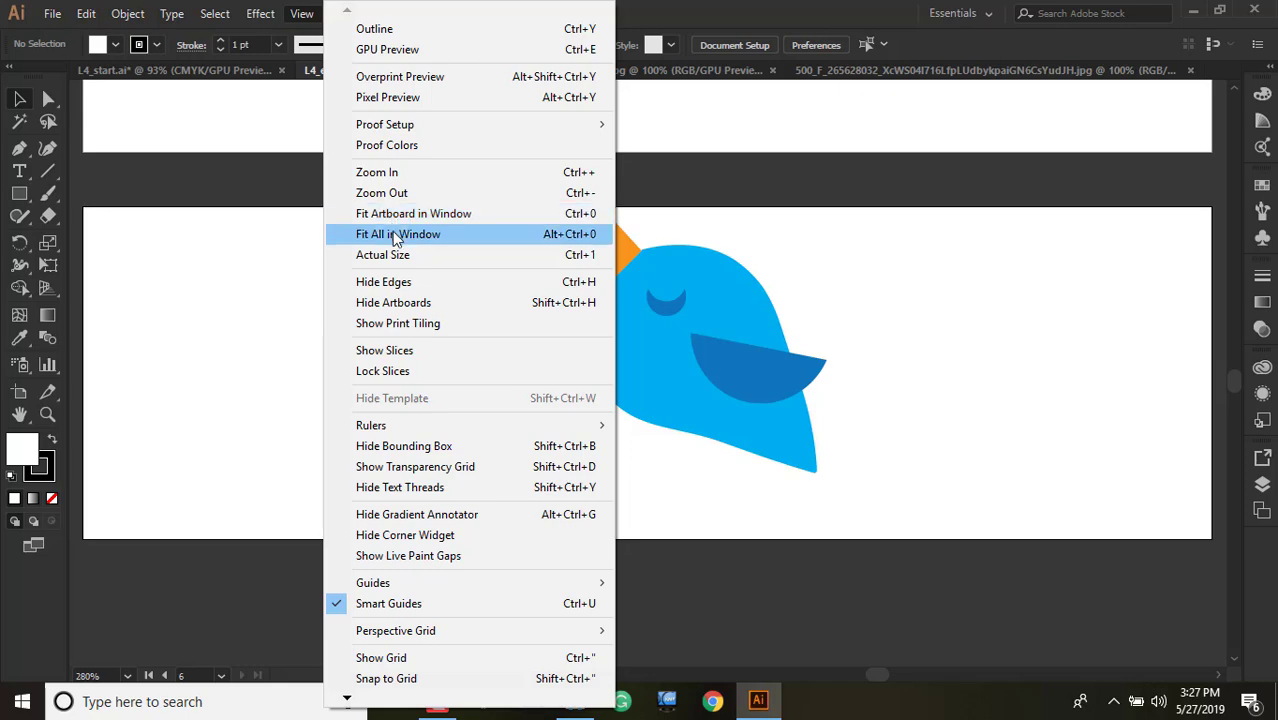
{"action": "left_click", "coordinate": [380, 234]}
View Keyword-Research.jpg, the bird photo and L4_start.ai one after another.
{"action": "left_click", "coordinate": [685, 72]}
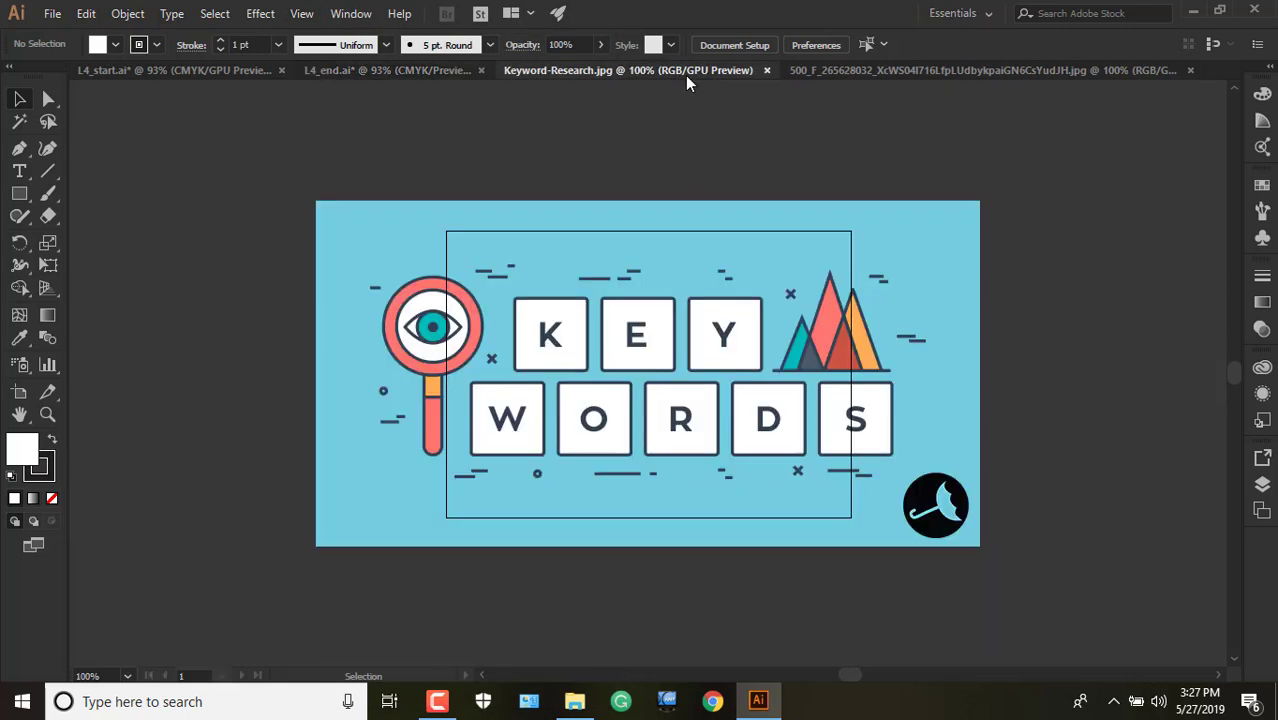
{"action": "left_click", "coordinate": [806, 68]}
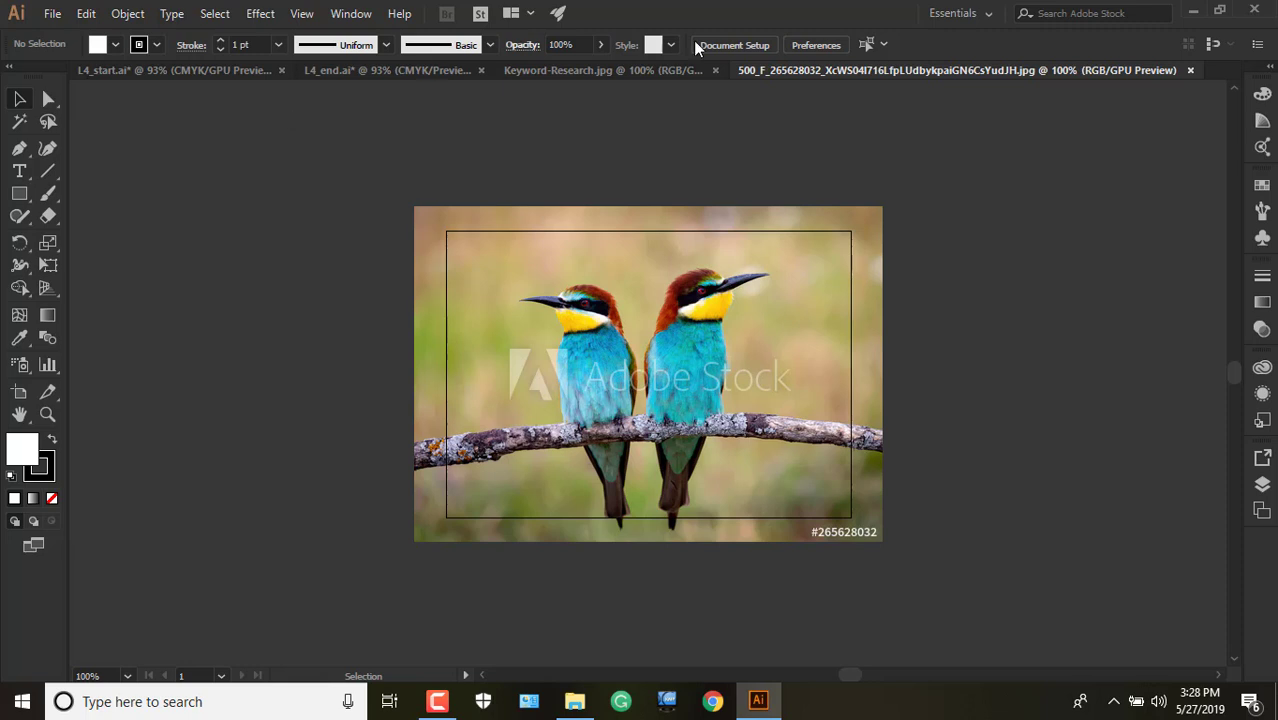
{"action": "left_click", "coordinate": [210, 69]}
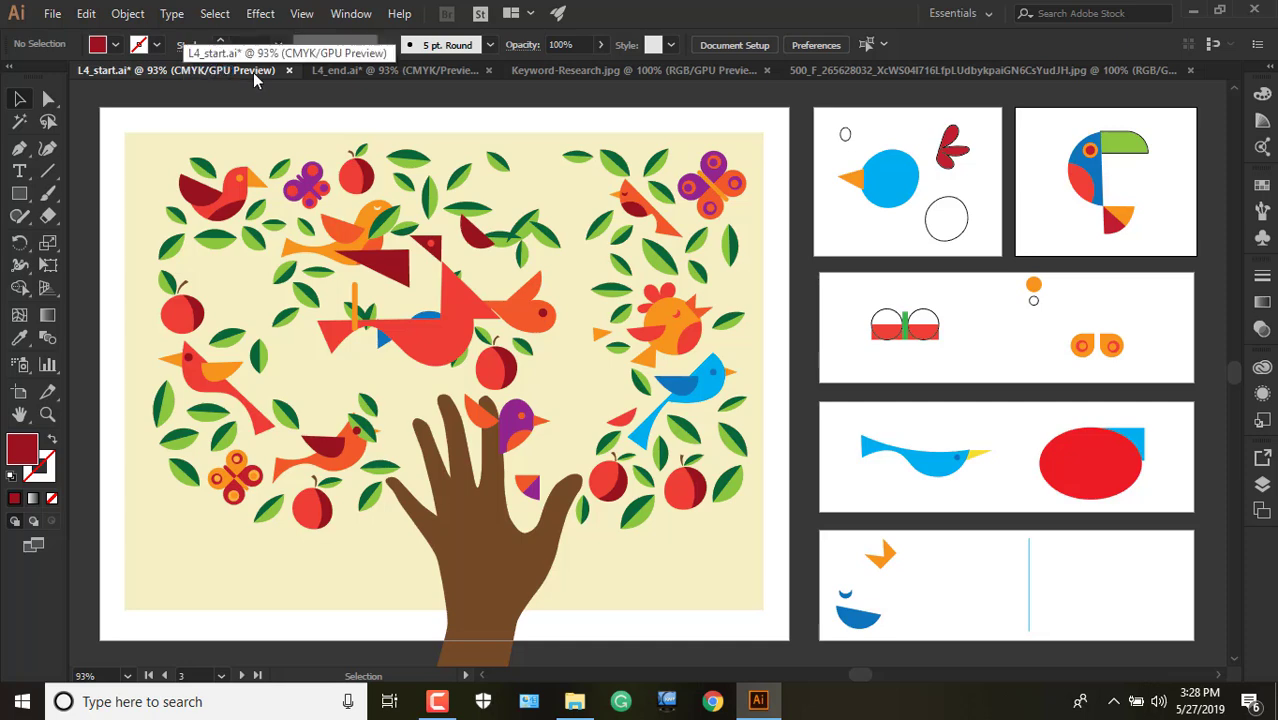
Reorder the open documents so that Keyword-Research.jpg comes first, followed by L4_end.ai and L4_start.ai.
{"action": "left_click", "coordinate": [913, 69]}
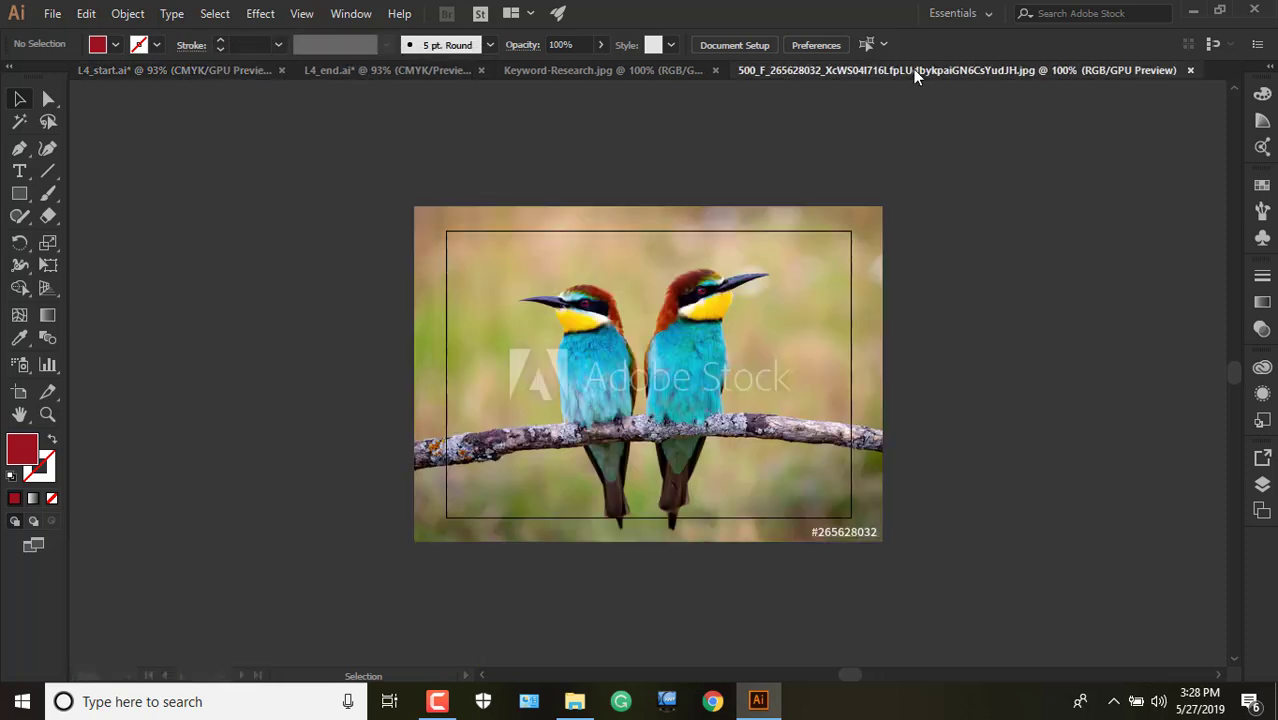
{"action": "left_click_drag", "start_coordinate": [913, 69], "coordinate": [114, 66]}
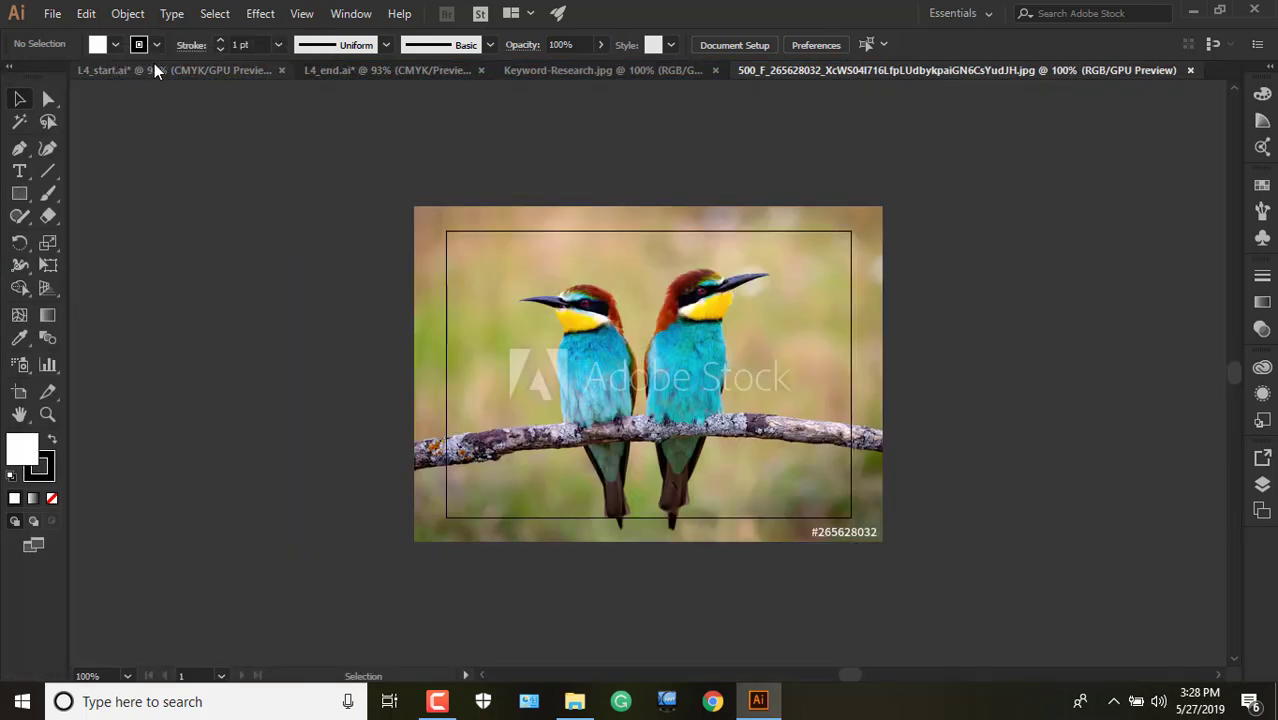
{"action": "left_click", "coordinate": [151, 67]}
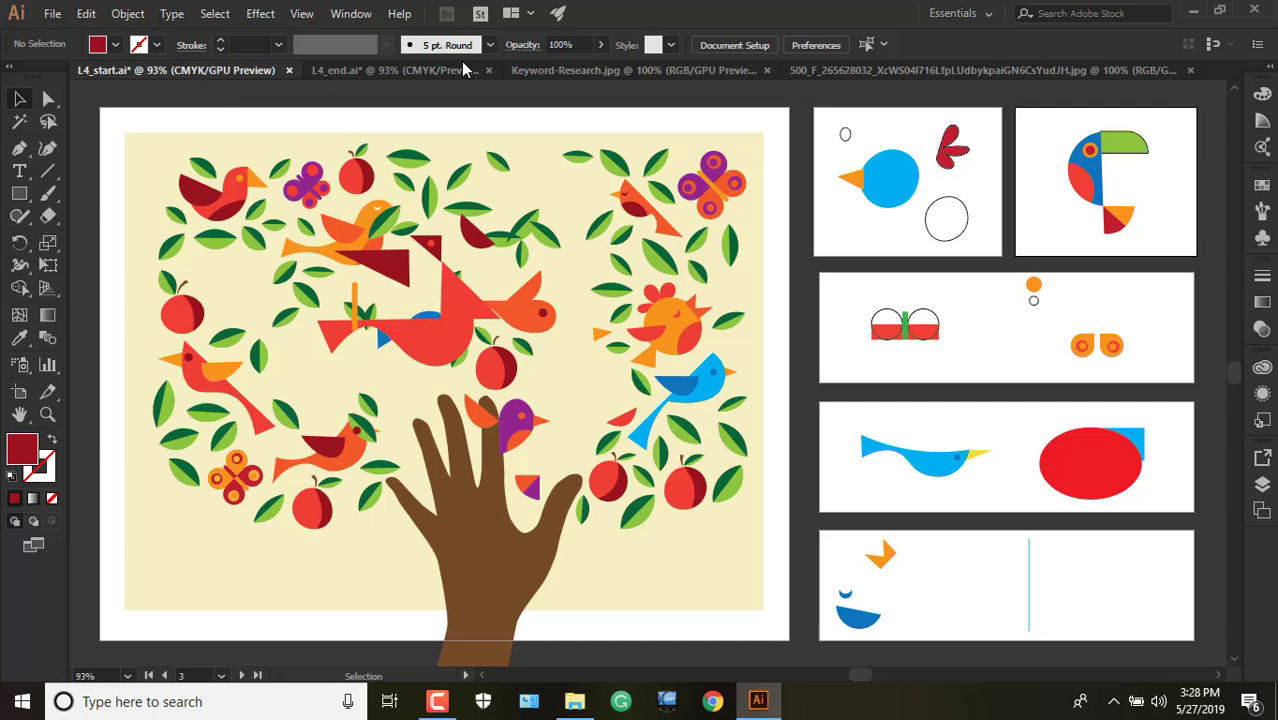
{"action": "left_click_drag", "start_coordinate": [461, 61], "coordinate": [204, 60]}
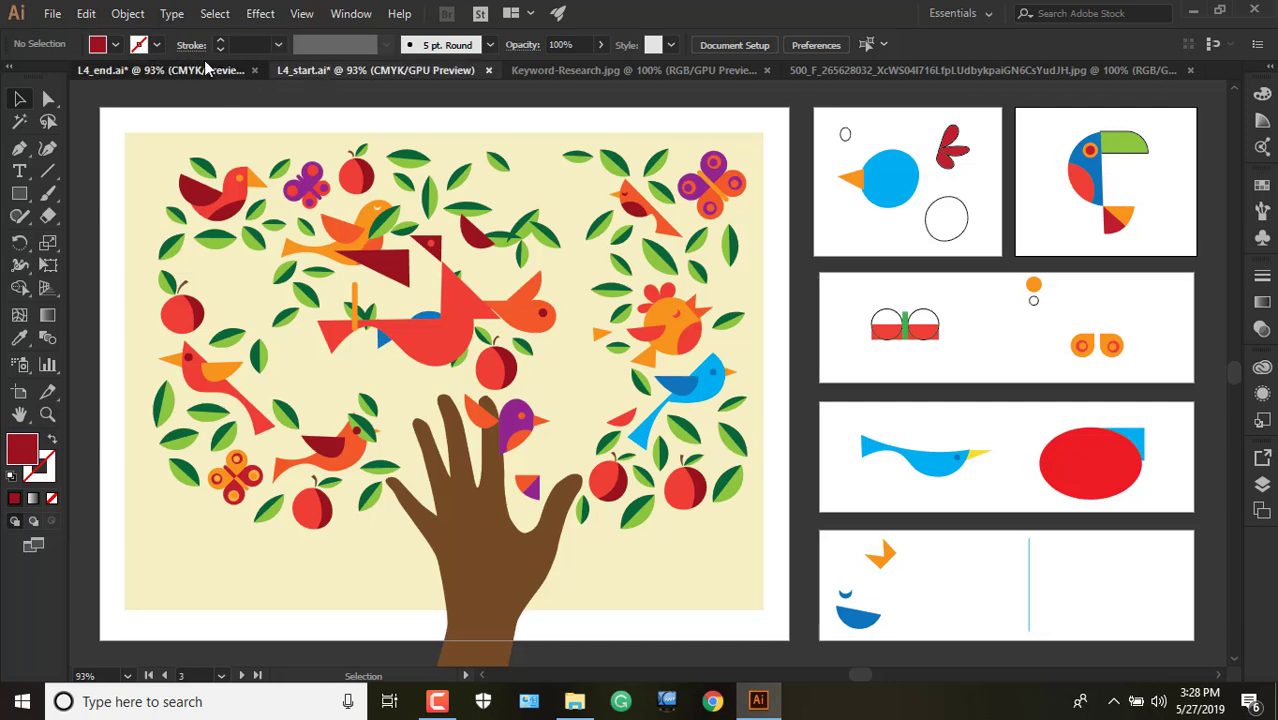
{"action": "left_click", "coordinate": [238, 62]}
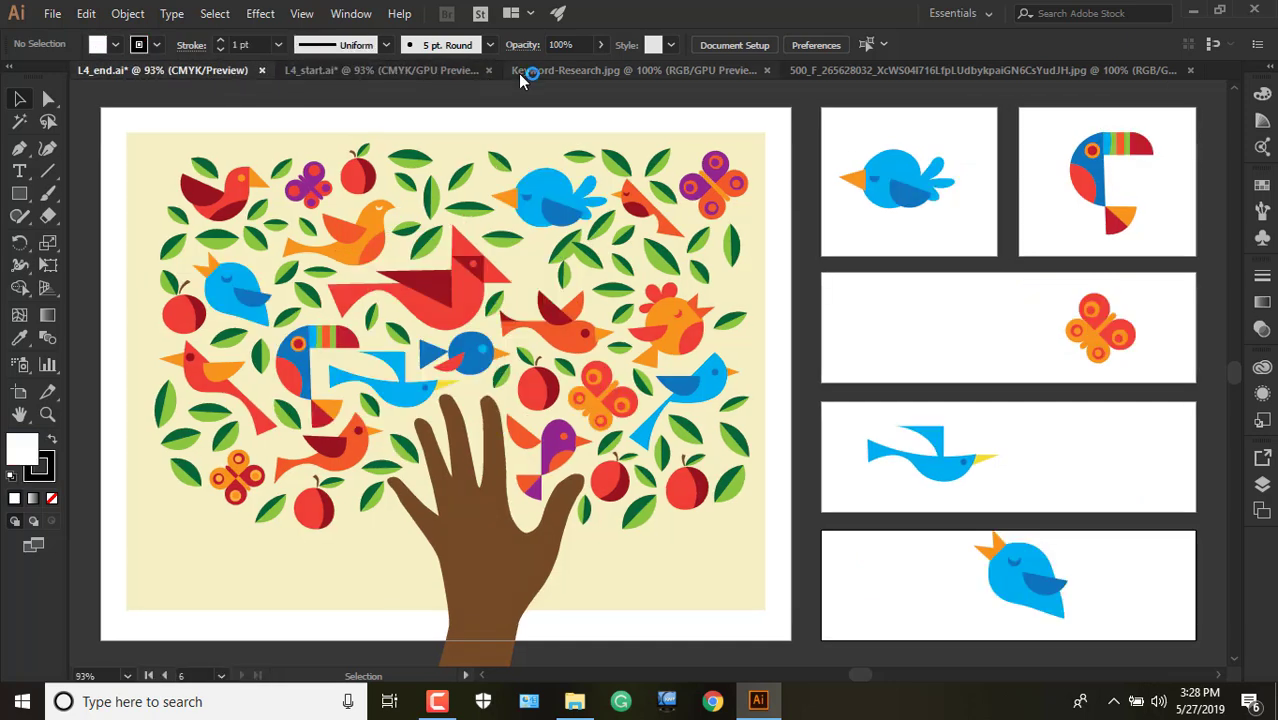
{"action": "left_click_drag", "start_coordinate": [557, 69], "coordinate": [105, 72]}
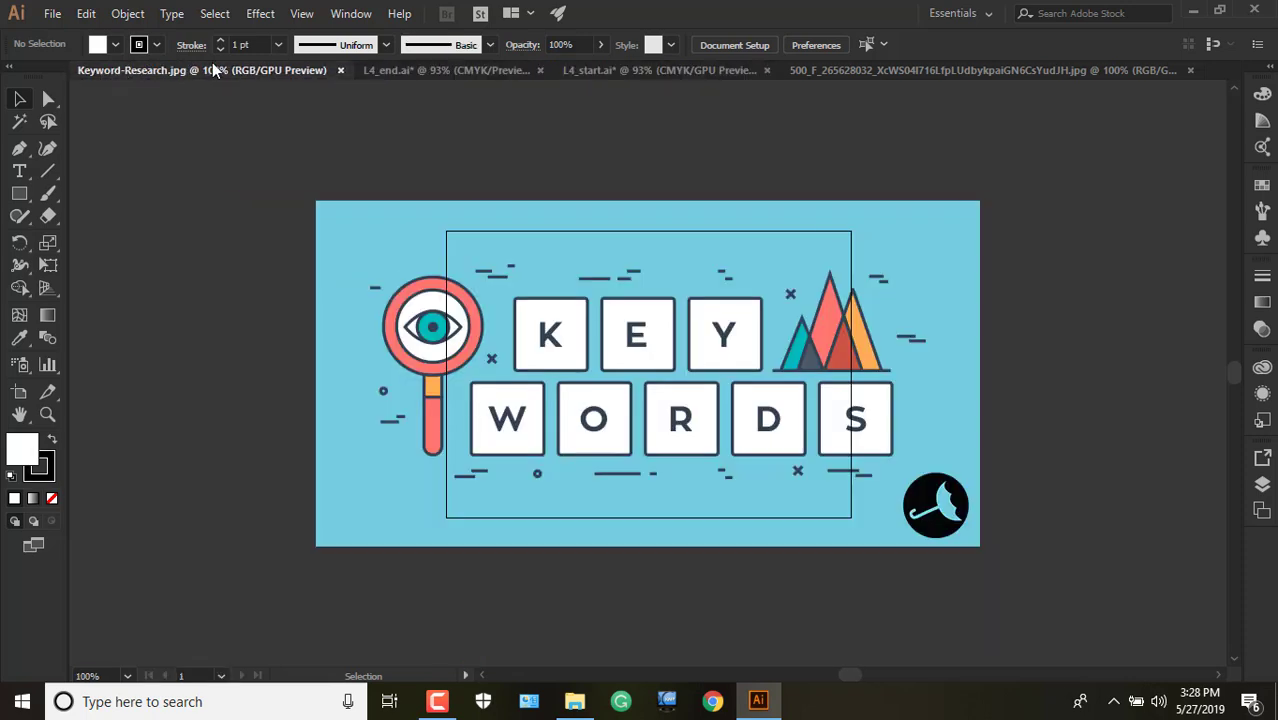
Dock the bird photo in its own group above the other documents, and consolidate all documents back into one window.
{"action": "left_click_drag", "start_coordinate": [917, 70], "coordinate": [234, 78]}
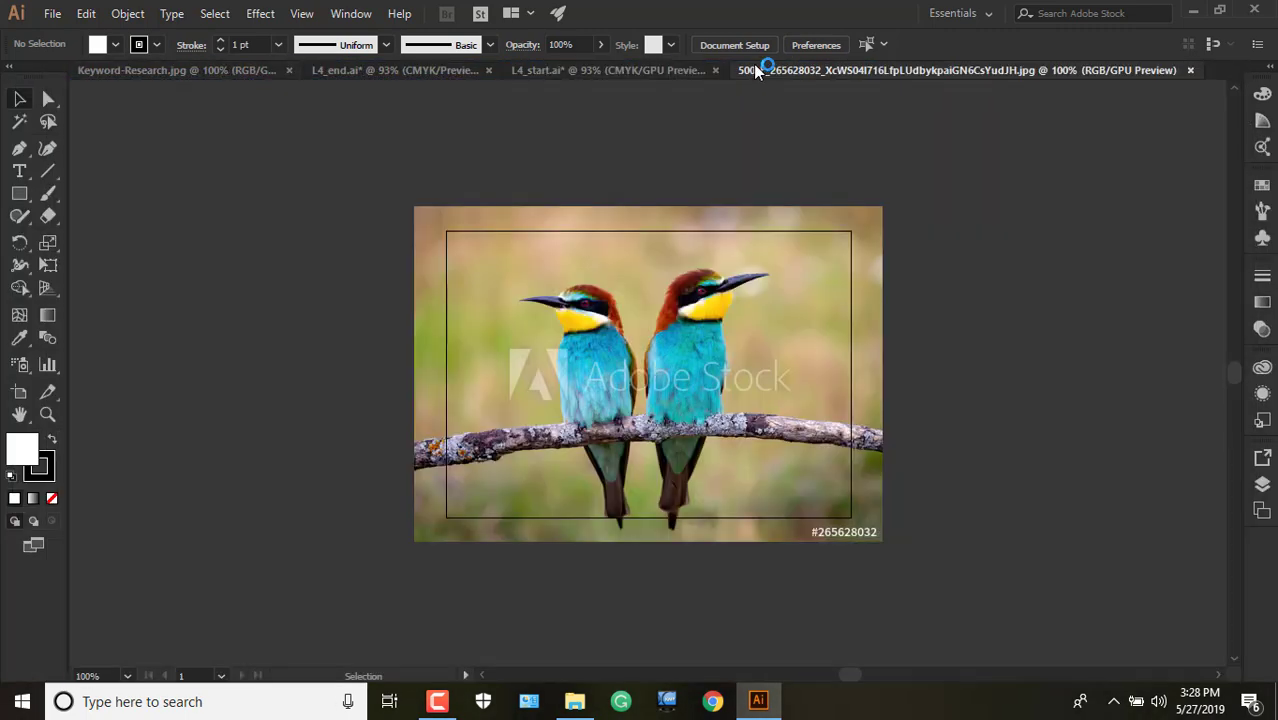
{"action": "left_click_drag", "start_coordinate": [759, 70], "coordinate": [455, 92]}
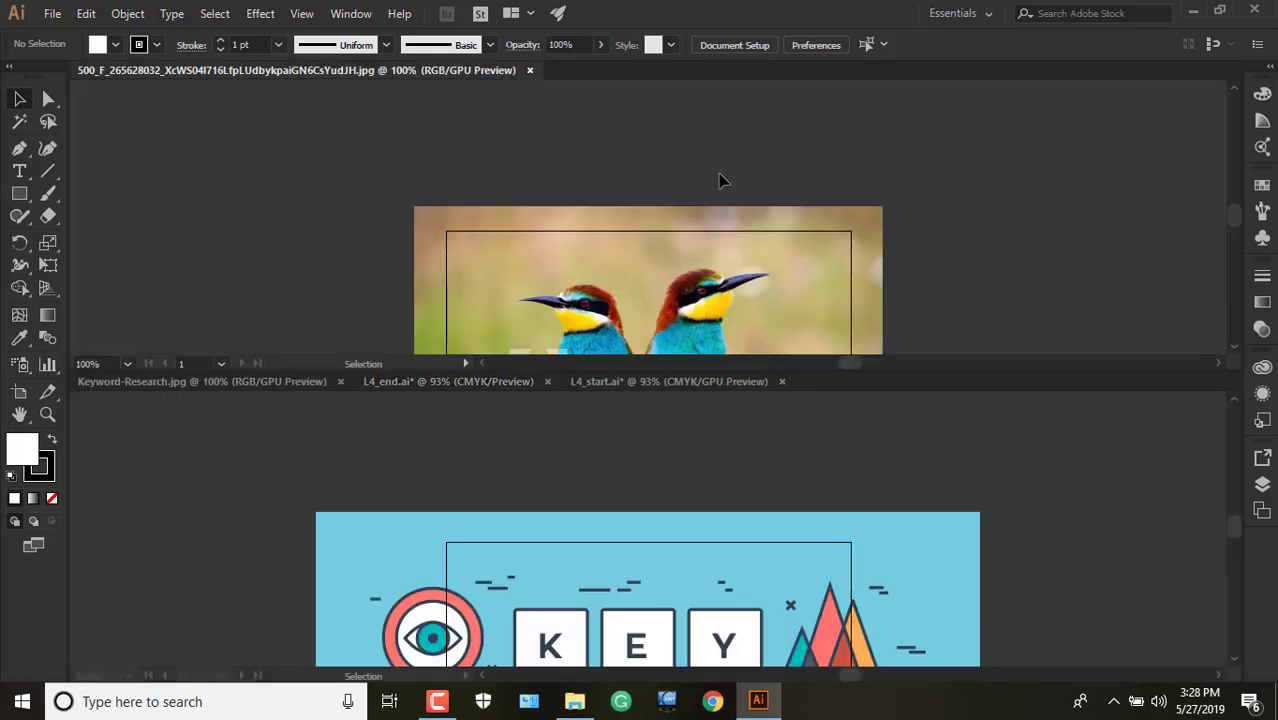
{"action": "left_click", "coordinate": [526, 14]}
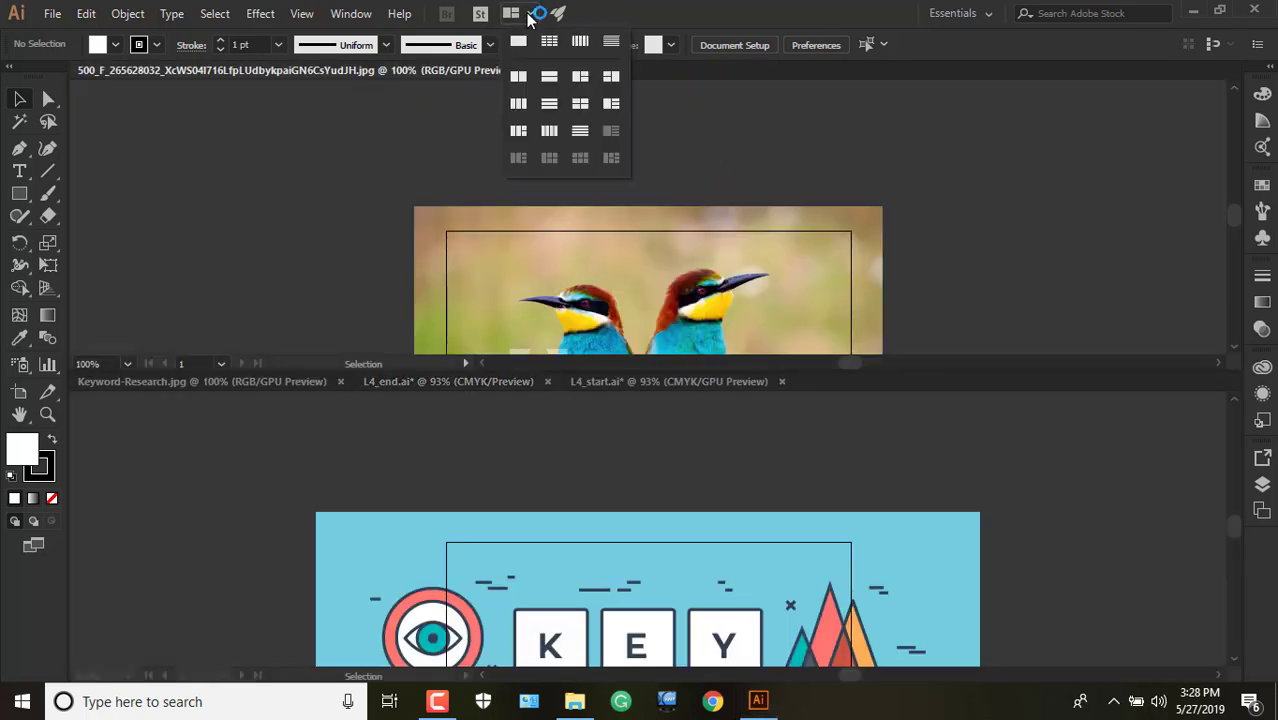
{"action": "left_click", "coordinate": [516, 43]}
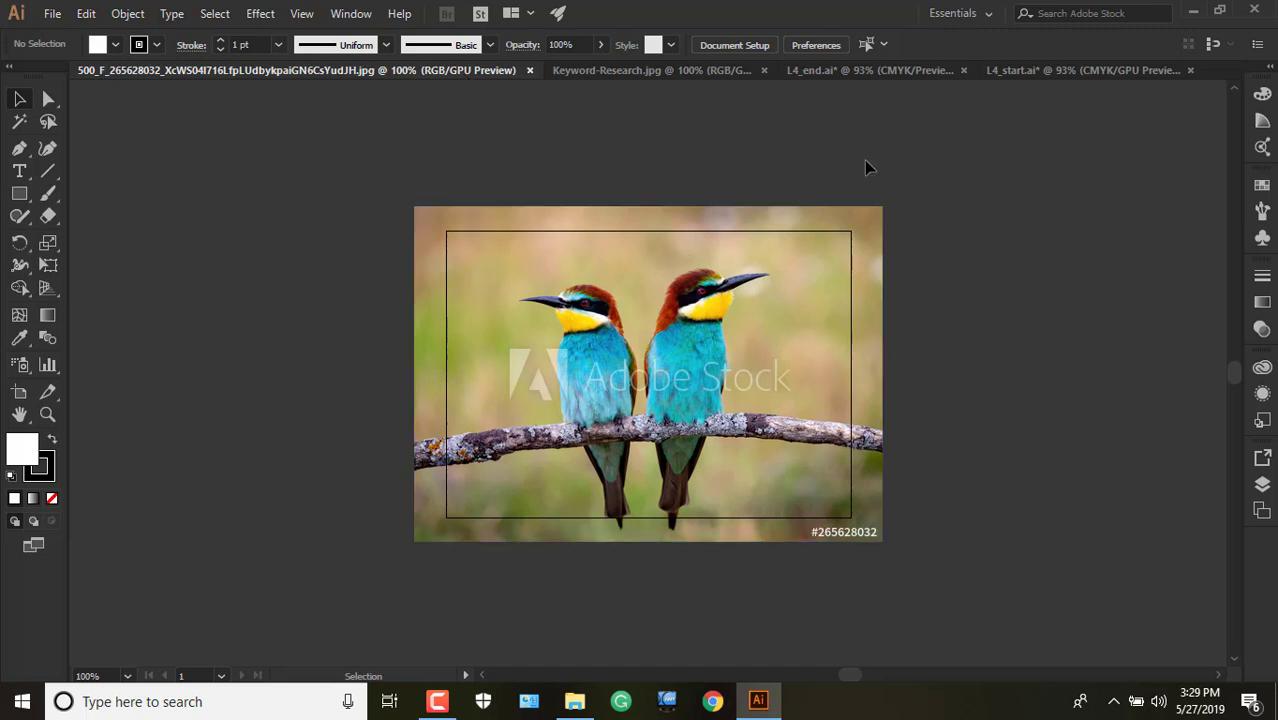
Move Keyword-Research.jpg to the end of the document order and display L4_end.ai.
{"action": "left_click", "coordinate": [702, 69]}
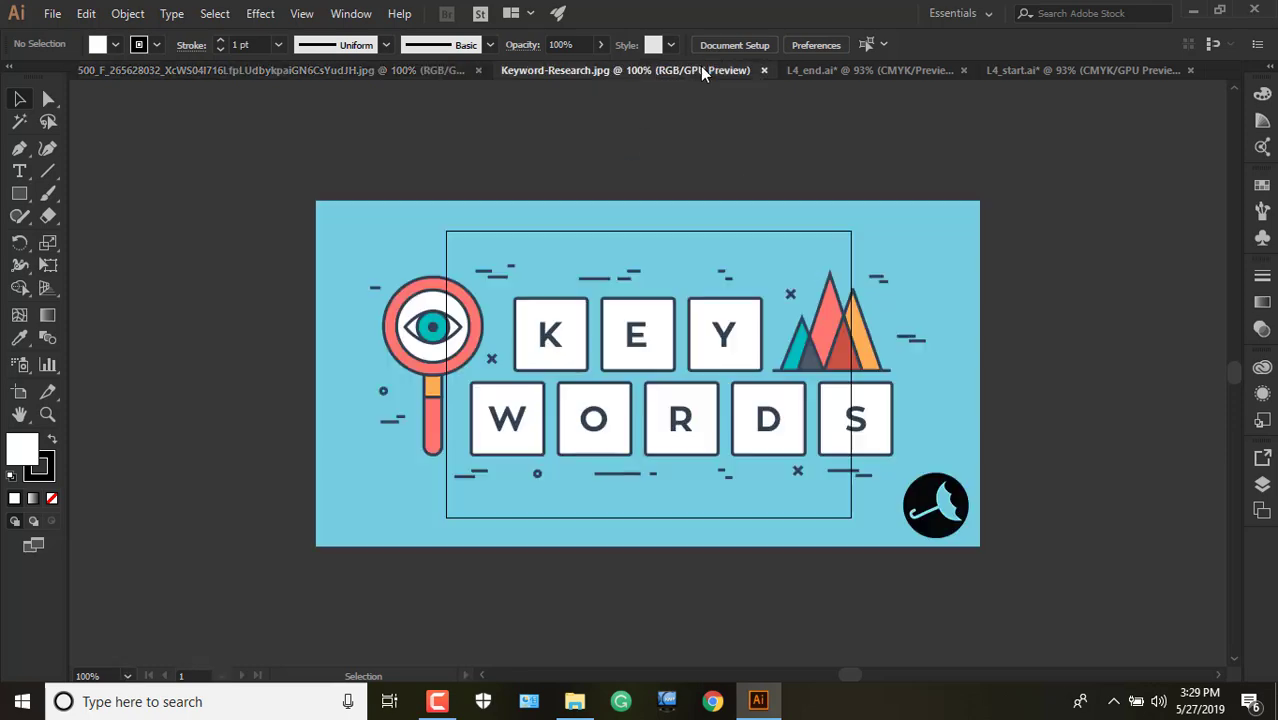
{"action": "left_click_drag", "start_coordinate": [432, 72], "coordinate": [520, 63]}
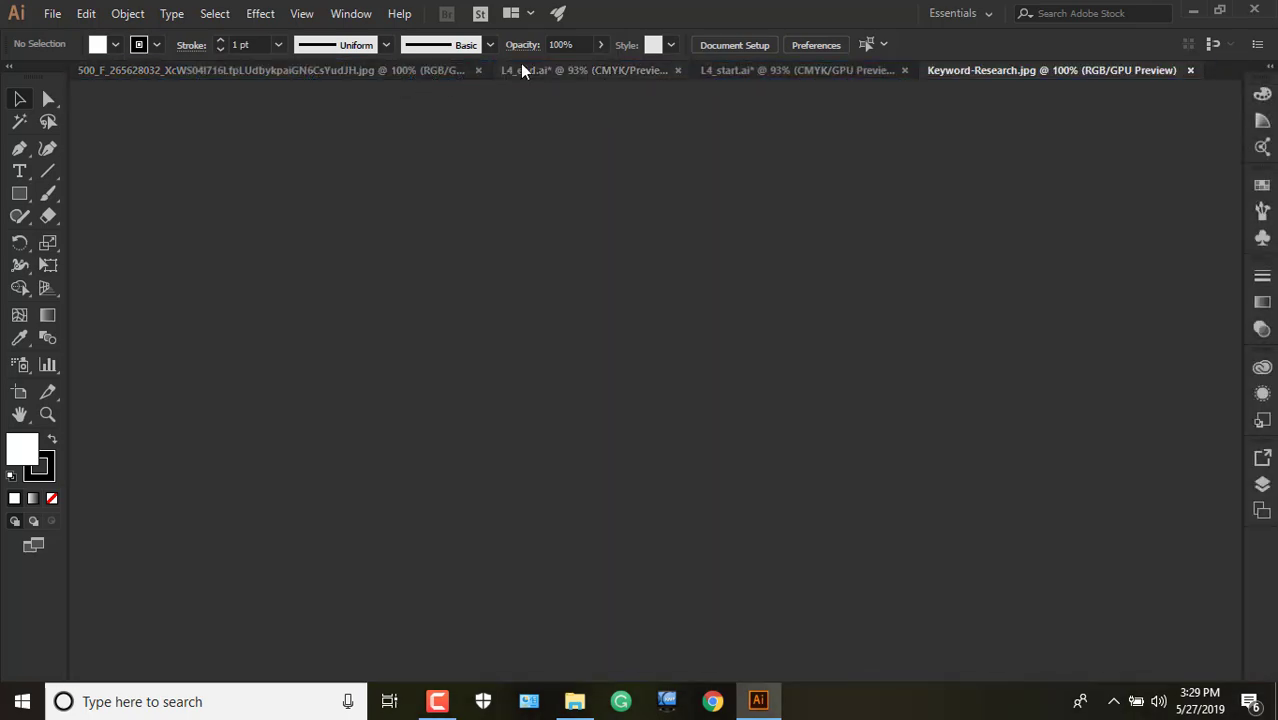
{"action": "left_click", "coordinate": [594, 73]}
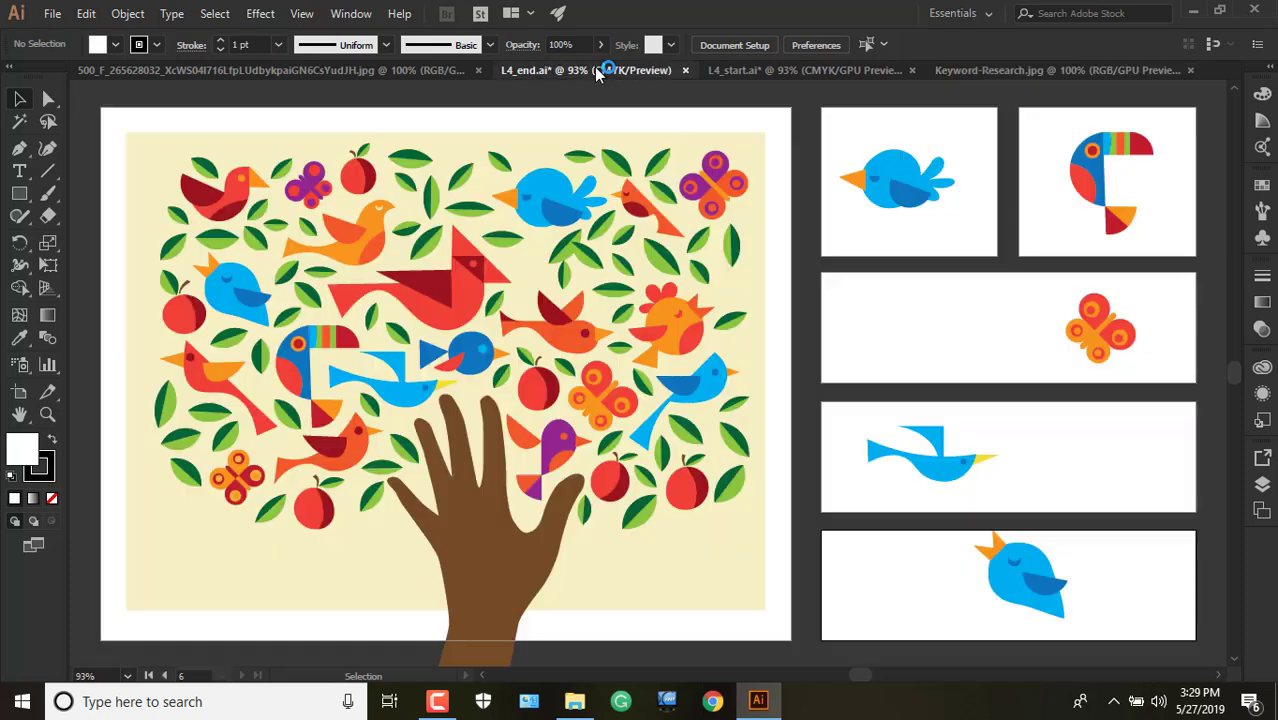
Move L4_end.ai to the front of the document order and undock all four documents into separate floating windows.
{"action": "left_click_drag", "start_coordinate": [573, 75], "coordinate": [155, 84]}
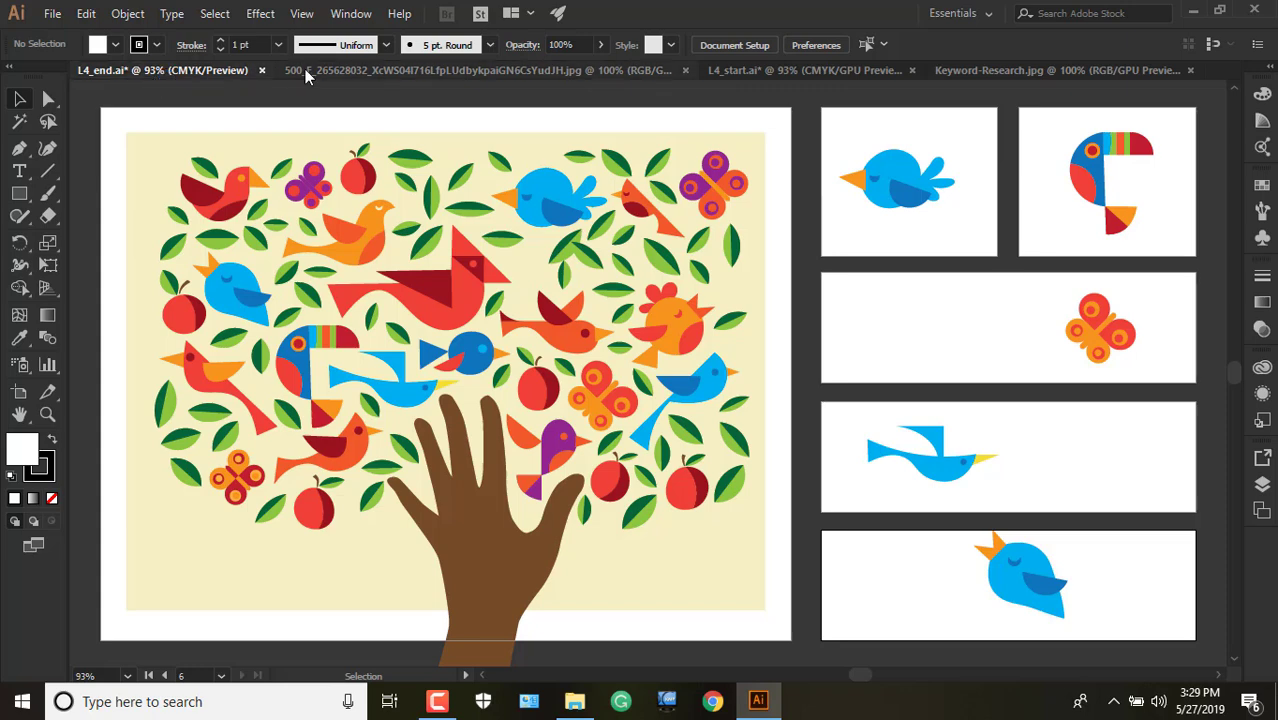
{"action": "left_click_drag", "start_coordinate": [307, 77], "coordinate": [326, 298]}
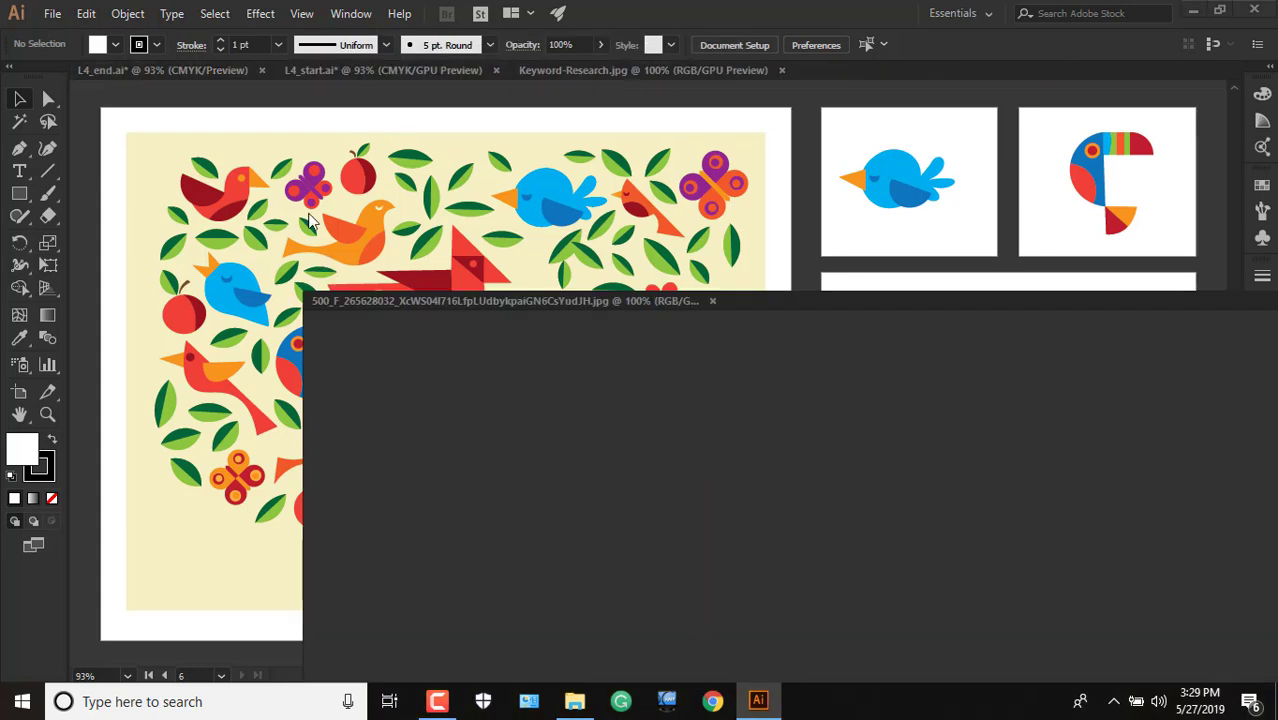
{"action": "left_click_drag", "start_coordinate": [715, 67], "coordinate": [713, 171]}
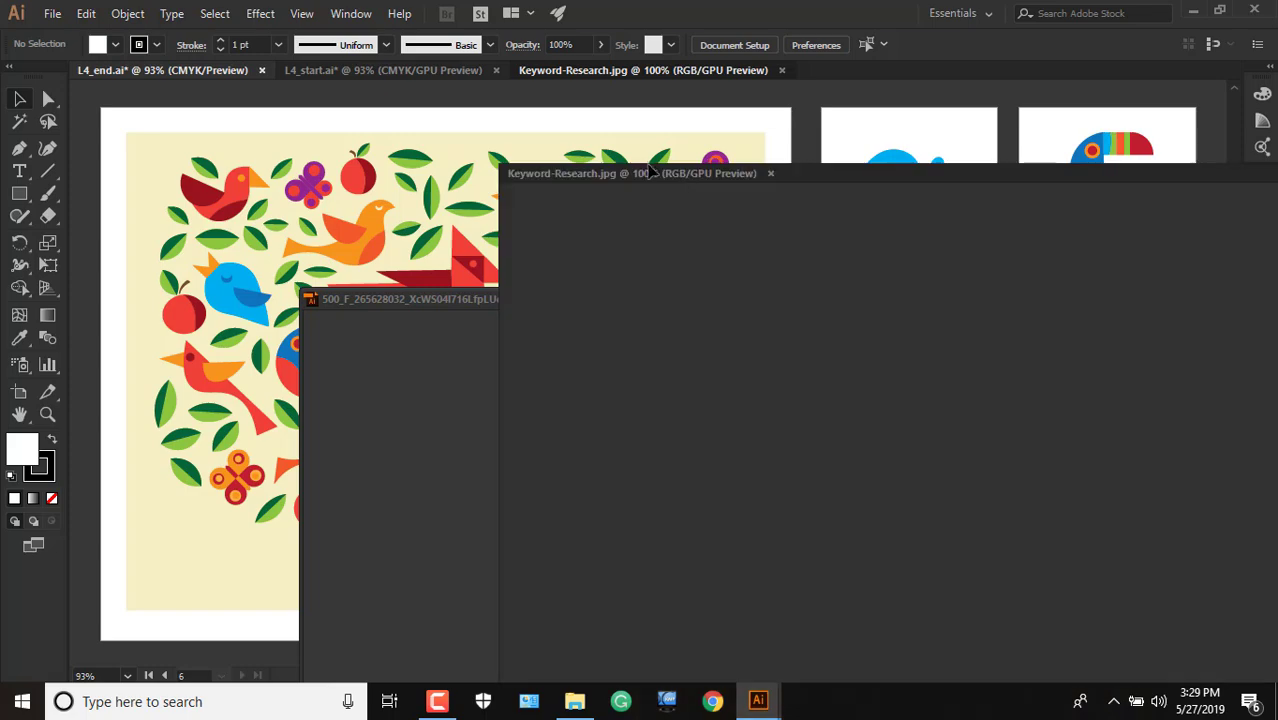
{"action": "left_click_drag", "start_coordinate": [425, 72], "coordinate": [420, 220]}
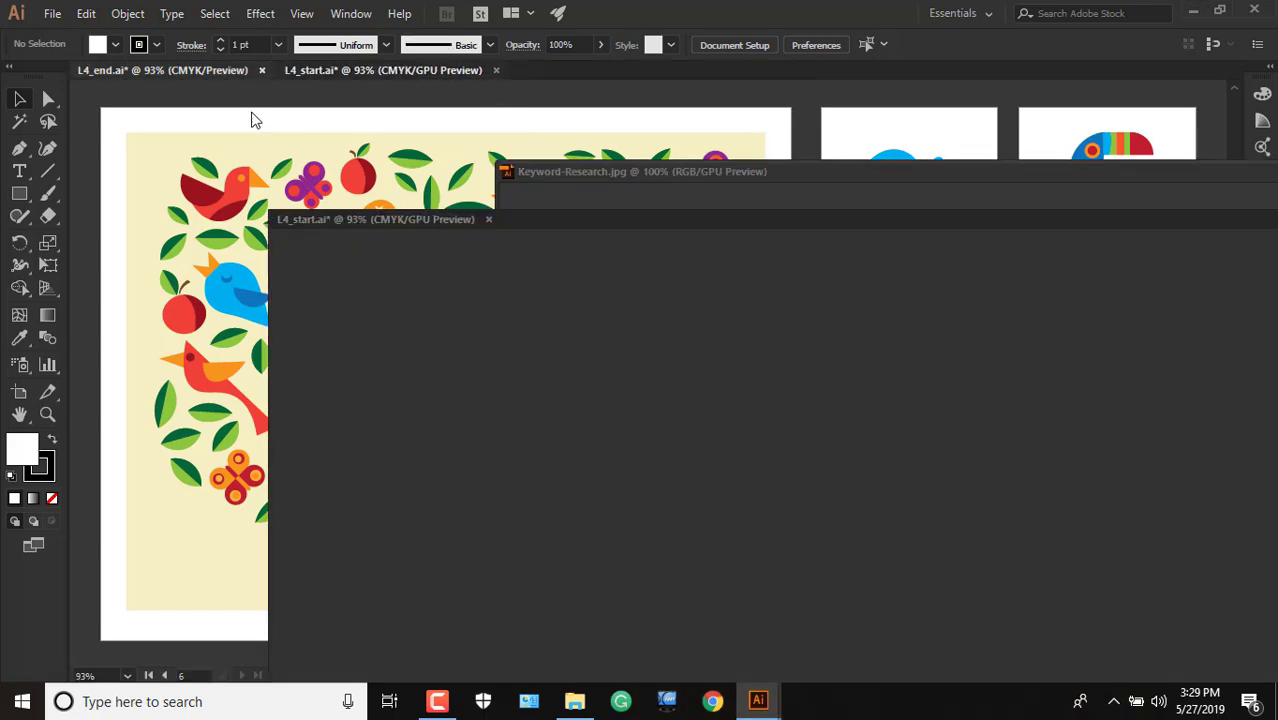
{"action": "left_click_drag", "start_coordinate": [217, 71], "coordinate": [385, 225]}
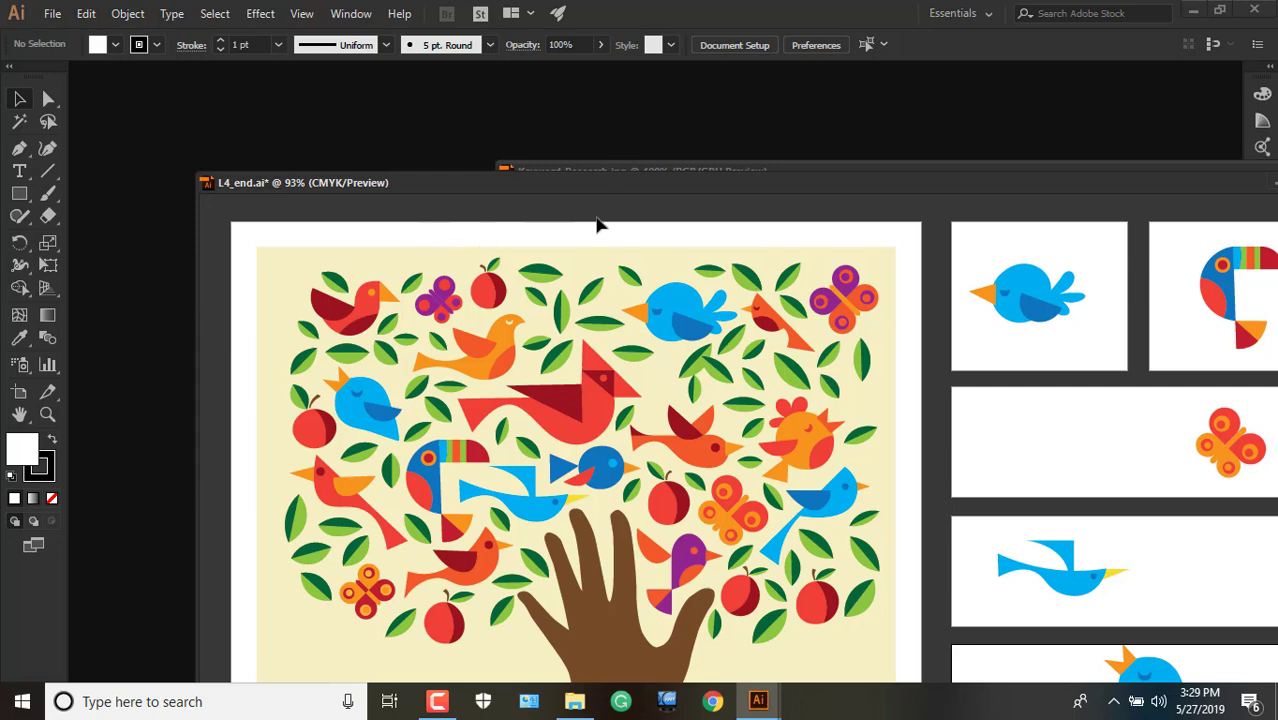
Rearrange the overlapping floating windows of L4_end.ai and L4_start.ai, bringing L4_end.ai to the front near the workspace's upper edge.
{"action": "left_click_drag", "start_coordinate": [545, 190], "coordinate": [504, 146]}
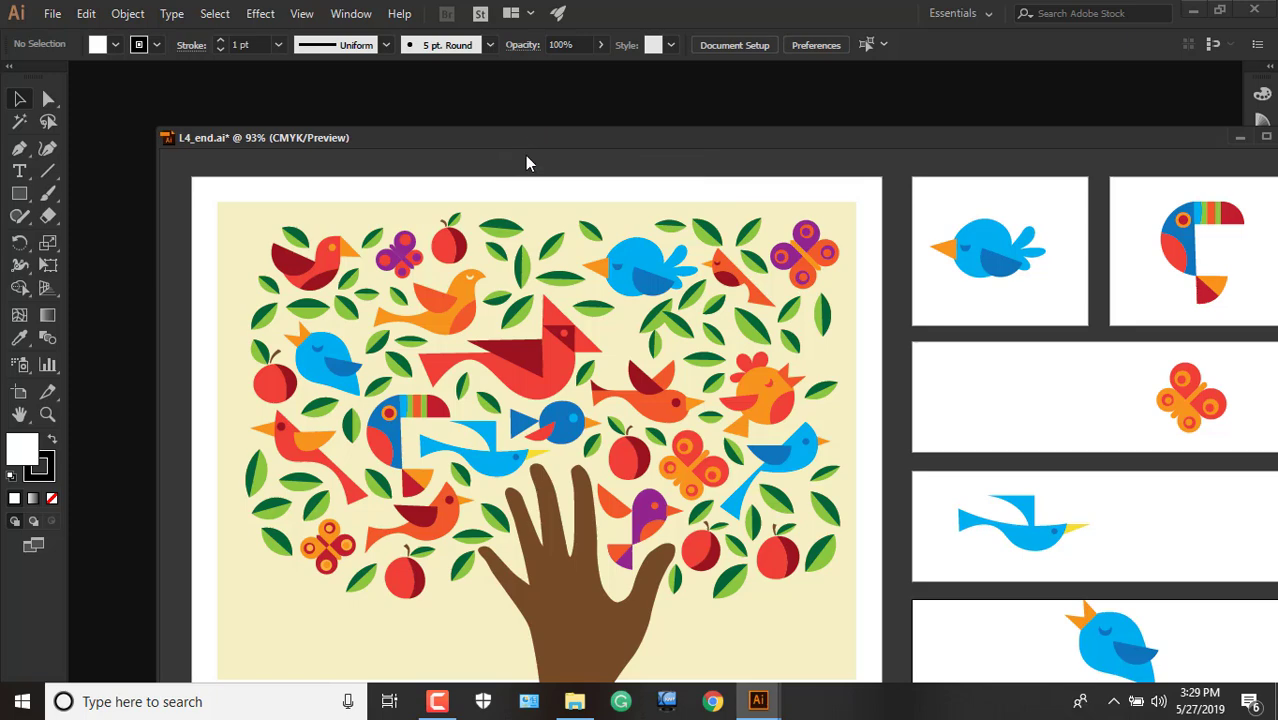
{"action": "left_click_drag", "start_coordinate": [527, 152], "coordinate": [513, 289]}
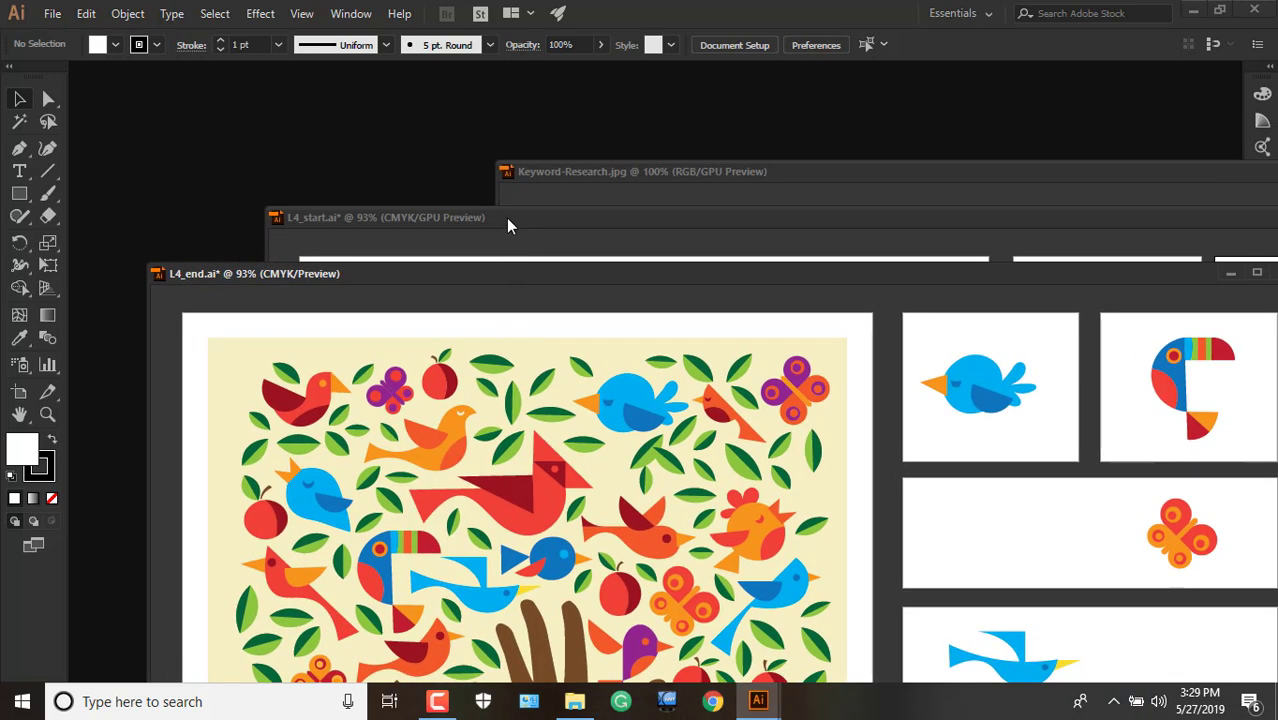
{"action": "left_click_drag", "start_coordinate": [507, 218], "coordinate": [579, 292]}
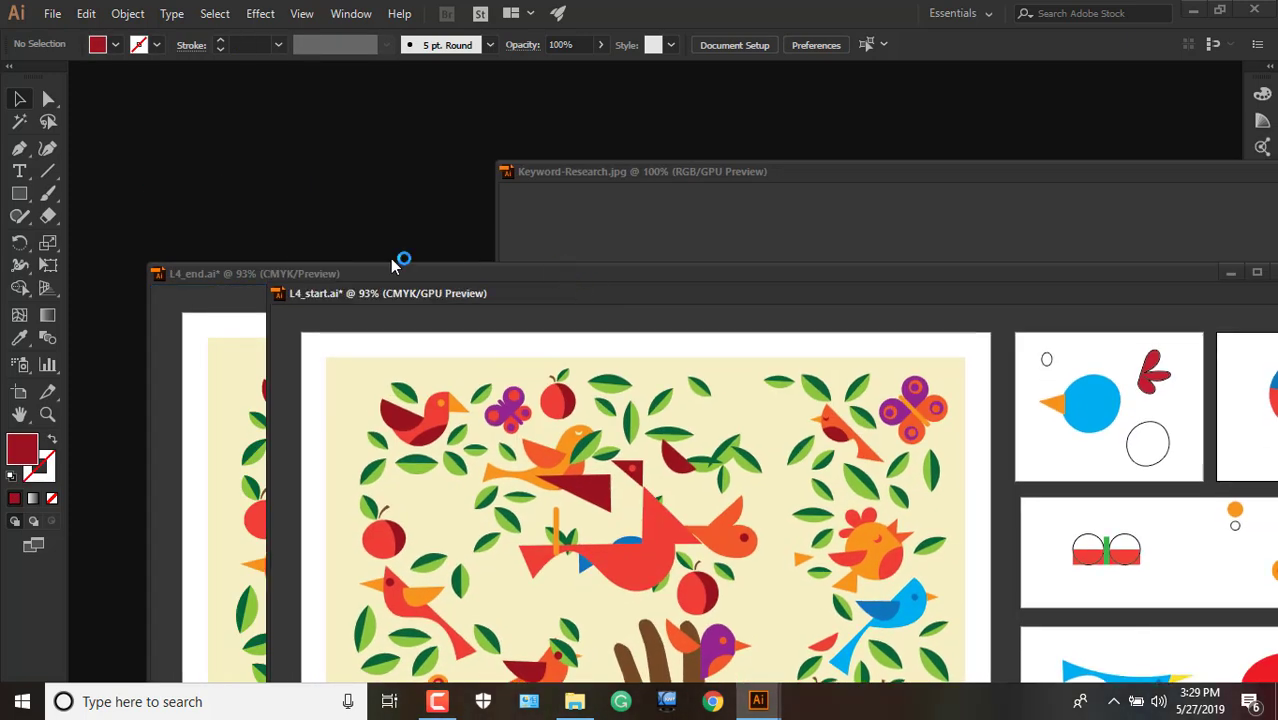
{"action": "left_click", "coordinate": [393, 265]}
{"action": "left_click_drag", "start_coordinate": [242, 257], "coordinate": [167, 93]}
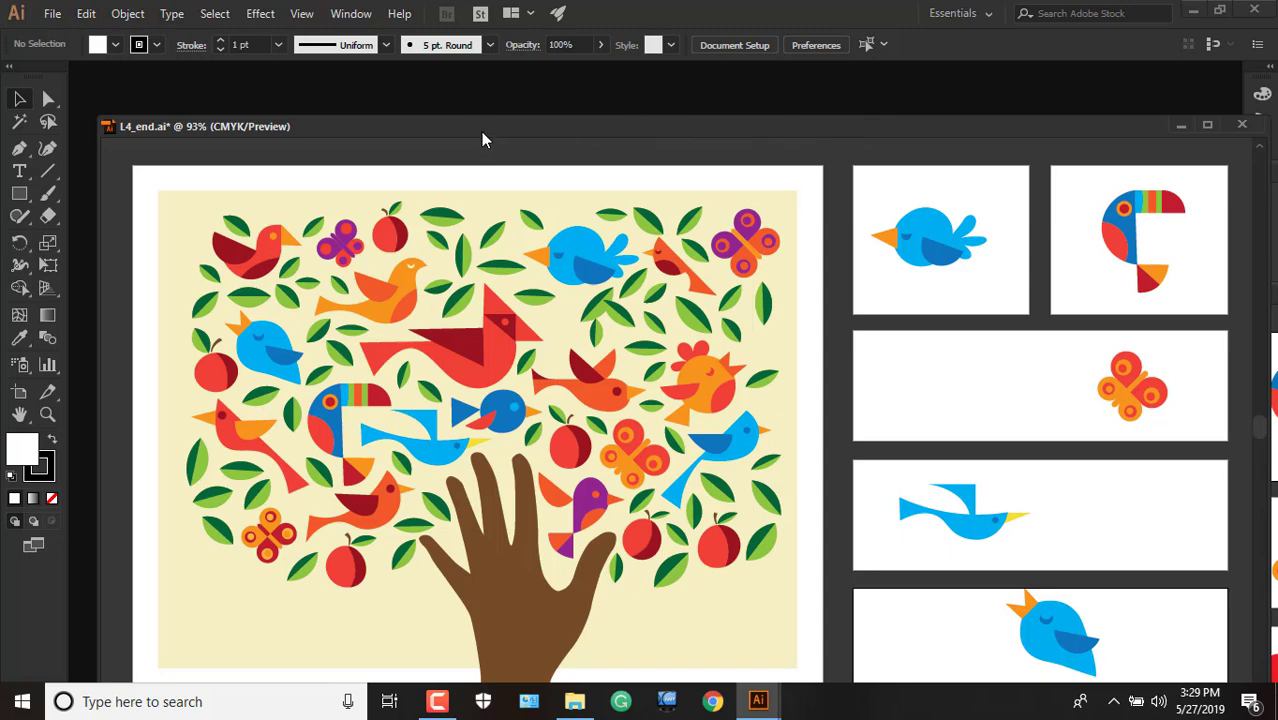
Dock the floating documents back together one by one in the order L4_end.ai, Keyword-Research.jpg, L4_start.ai and the bird photo.
{"action": "left_click_drag", "start_coordinate": [436, 137], "coordinate": [401, 78]}
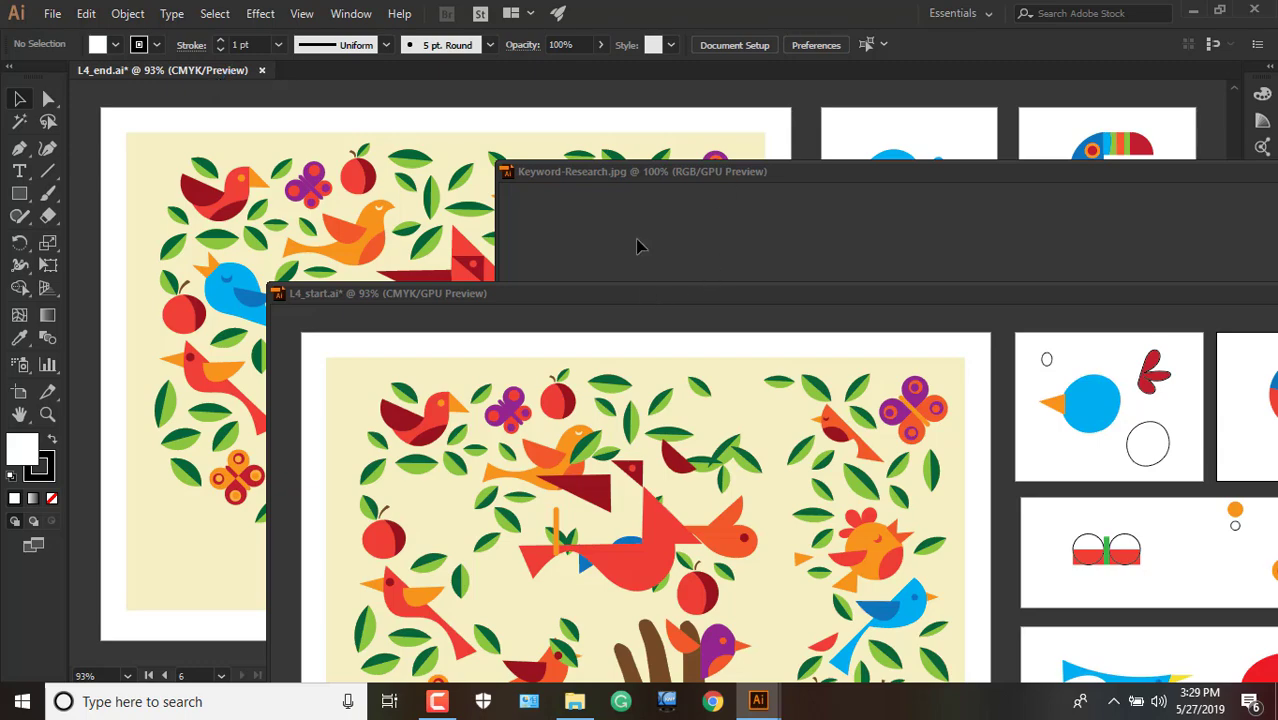
{"action": "left_click", "coordinate": [642, 180]}
{"action": "left_click_drag", "start_coordinate": [645, 170], "coordinate": [482, 75]}
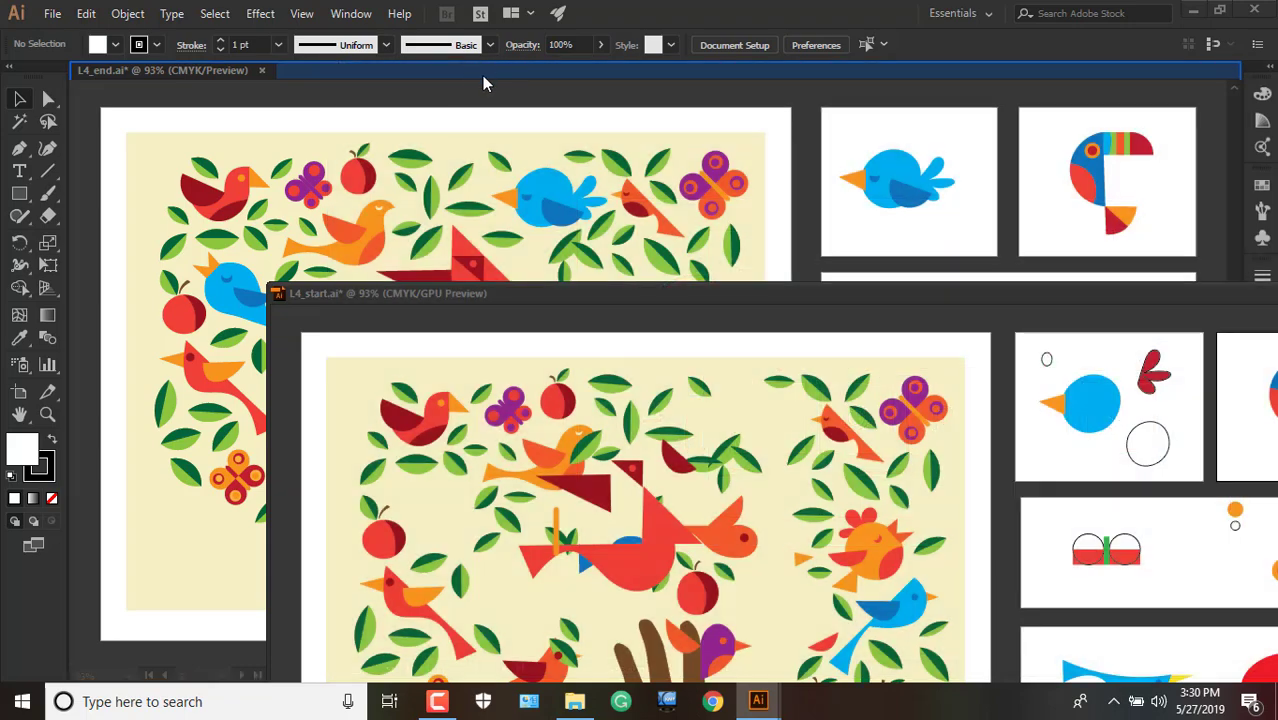
{"action": "left_click", "coordinate": [688, 299]}
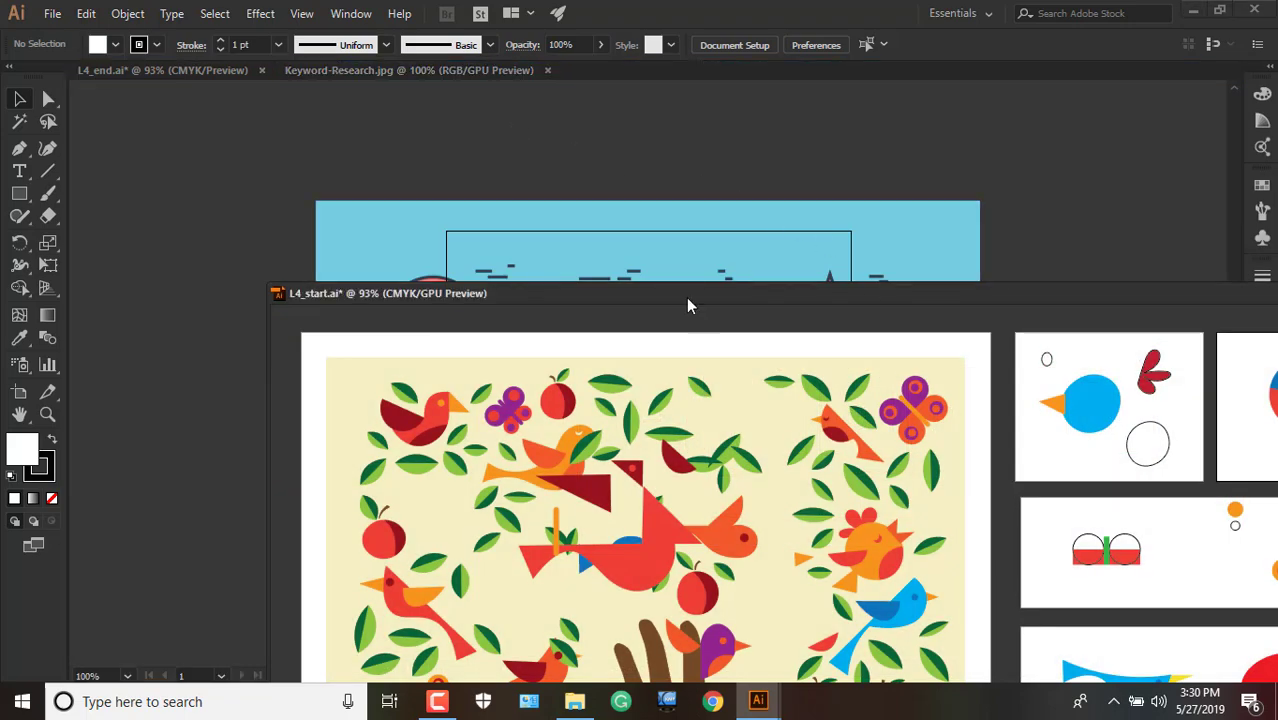
{"action": "left_click_drag", "start_coordinate": [594, 287], "coordinate": [812, 83]}
{"action": "left_click_drag", "start_coordinate": [623, 298], "coordinate": [897, 89]}
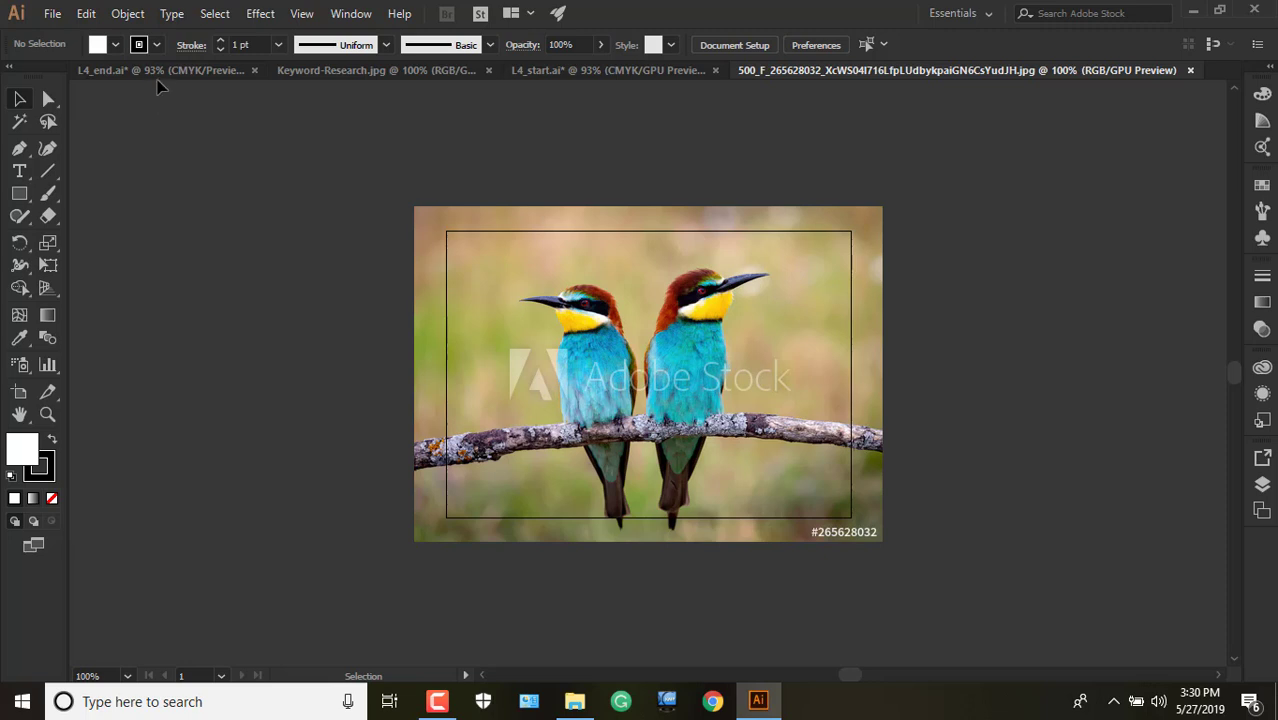
Undock L4_end.ai, L4_start.ai, Keyword-Research.jpg and the bird photo into individual floating windows.
{"action": "left_click_drag", "start_coordinate": [157, 83], "coordinate": [399, 417]}
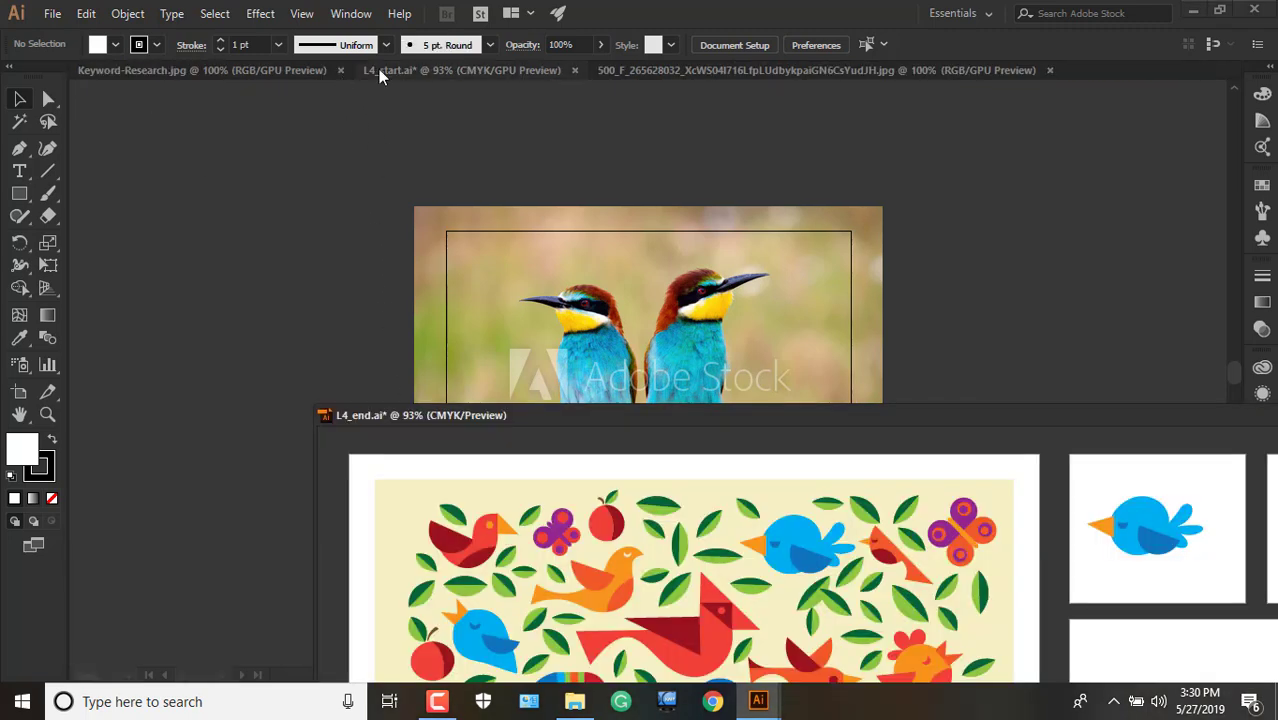
{"action": "left_click_drag", "start_coordinate": [378, 69], "coordinate": [408, 218]}
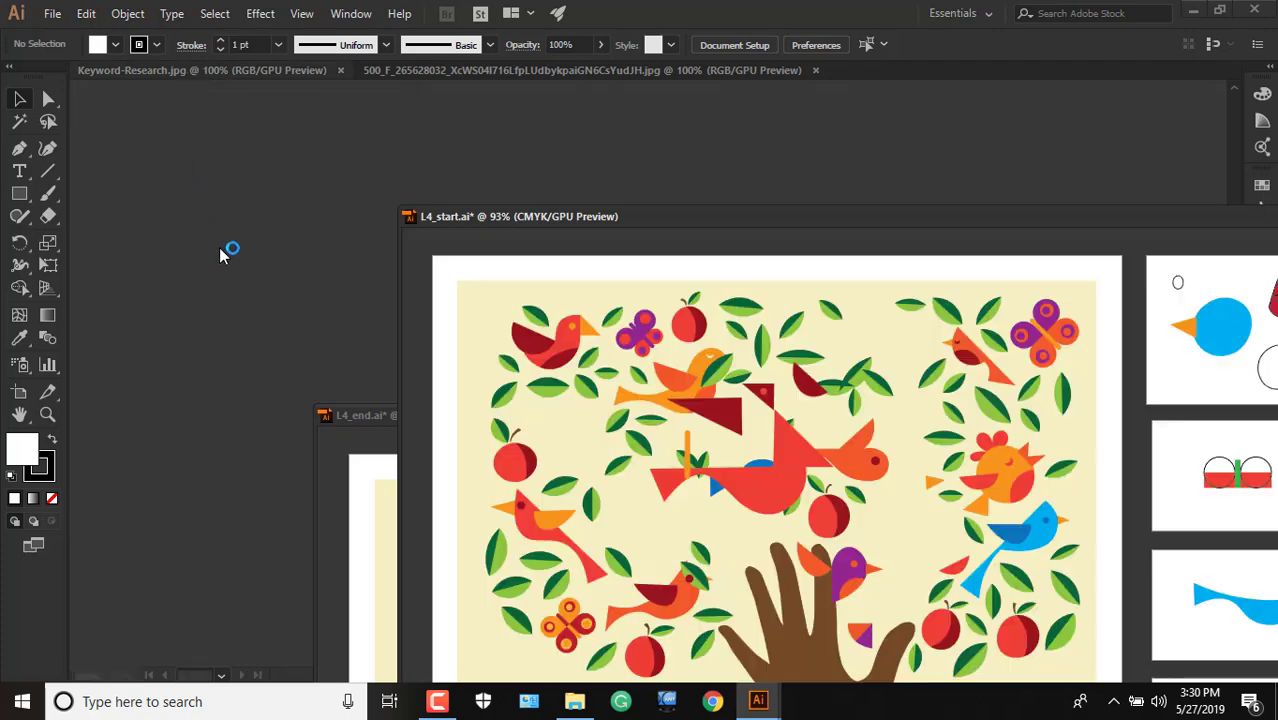
{"action": "left_click_drag", "start_coordinate": [188, 71], "coordinate": [222, 255]}
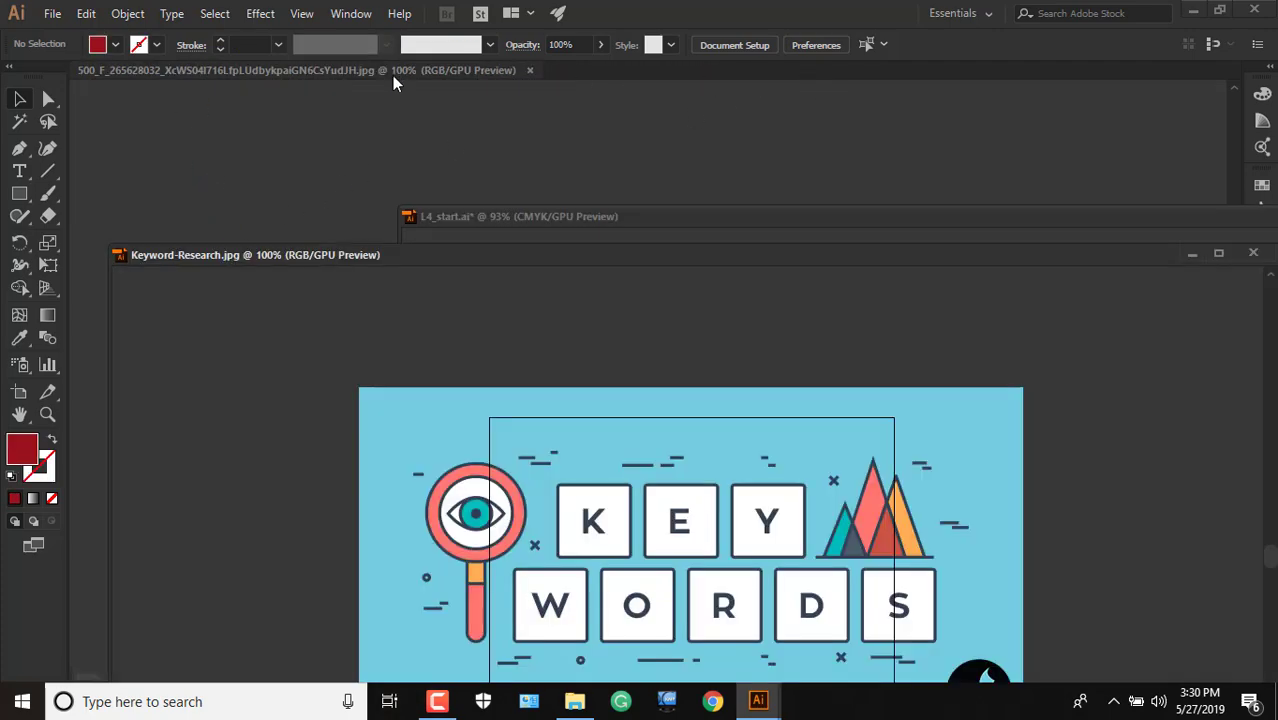
{"action": "left_click_drag", "start_coordinate": [393, 77], "coordinate": [489, 257]}
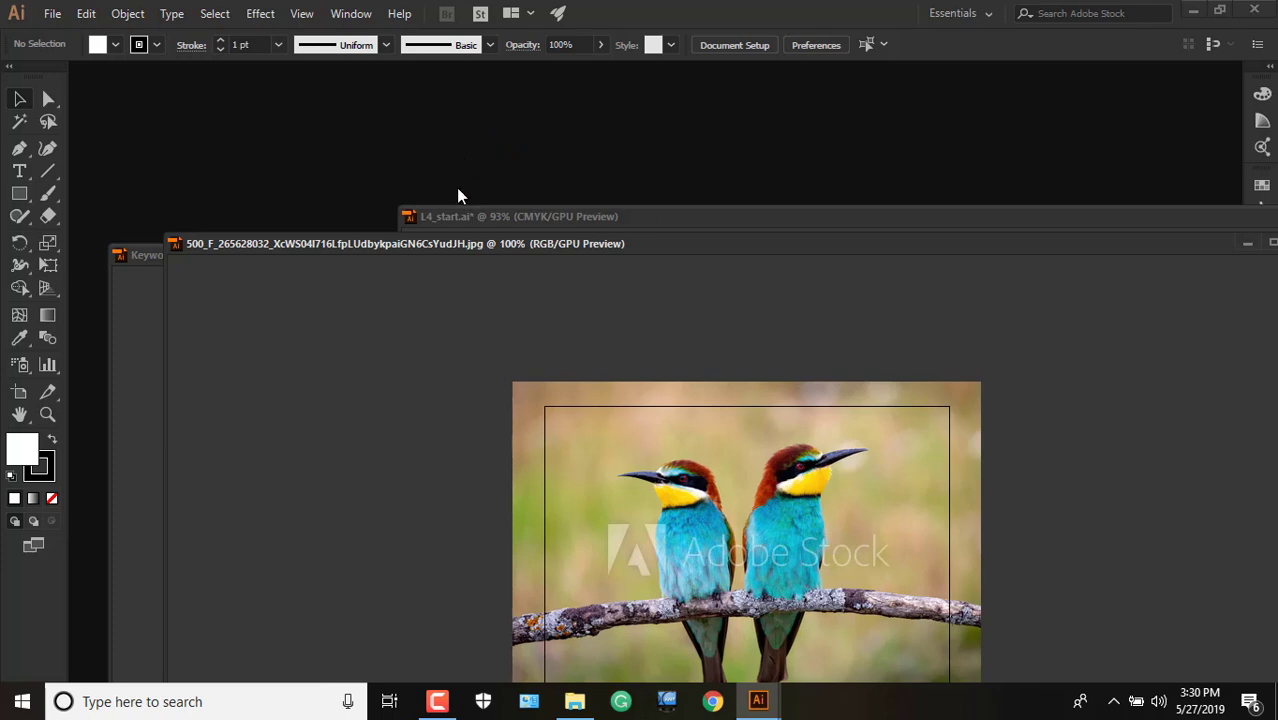
Consolidate all the floating documents into a single tabbed window with one command.
{"action": "left_click", "coordinate": [365, 18]}
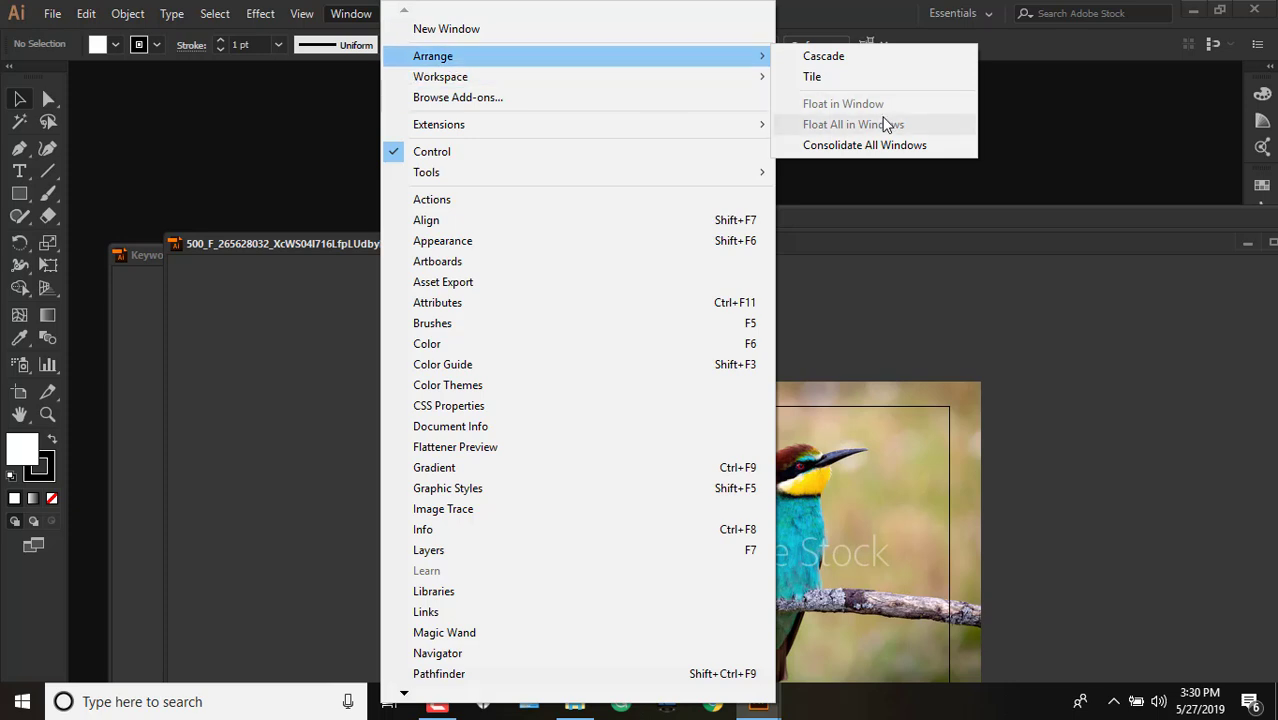
{"action": "mouse_move", "coordinate": [485, 60]}
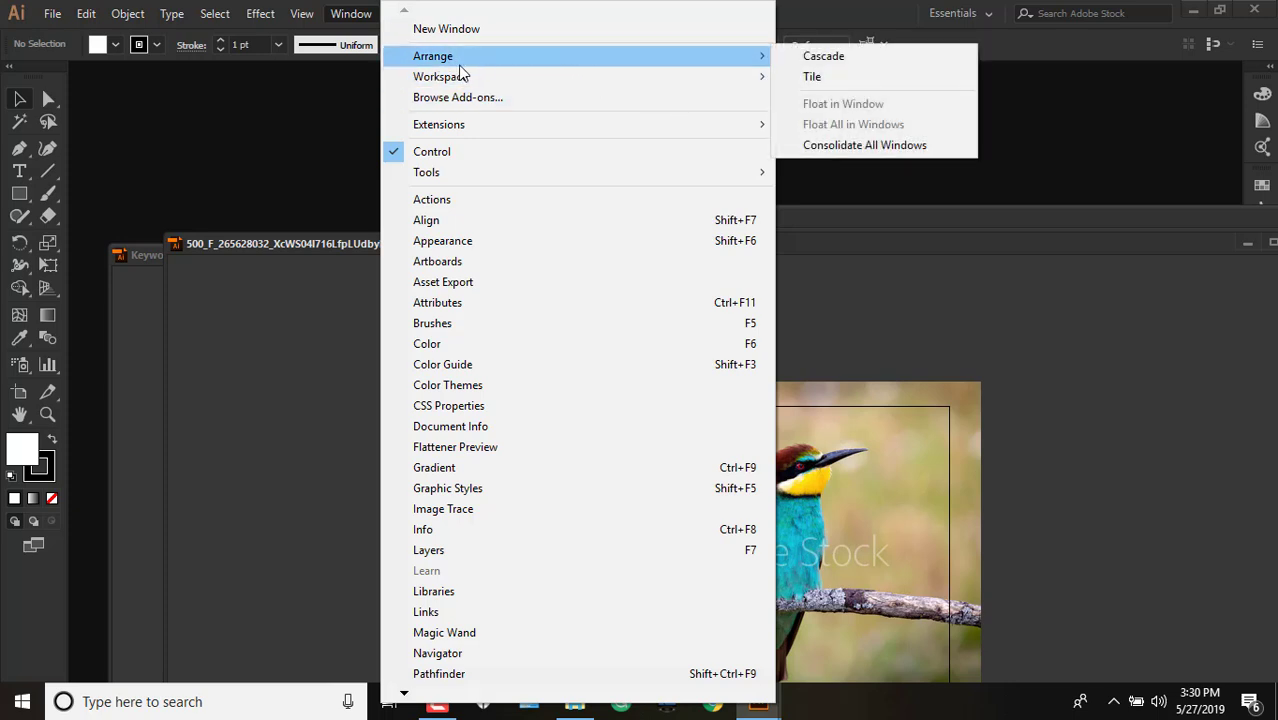
{"action": "left_click", "coordinate": [887, 147]}
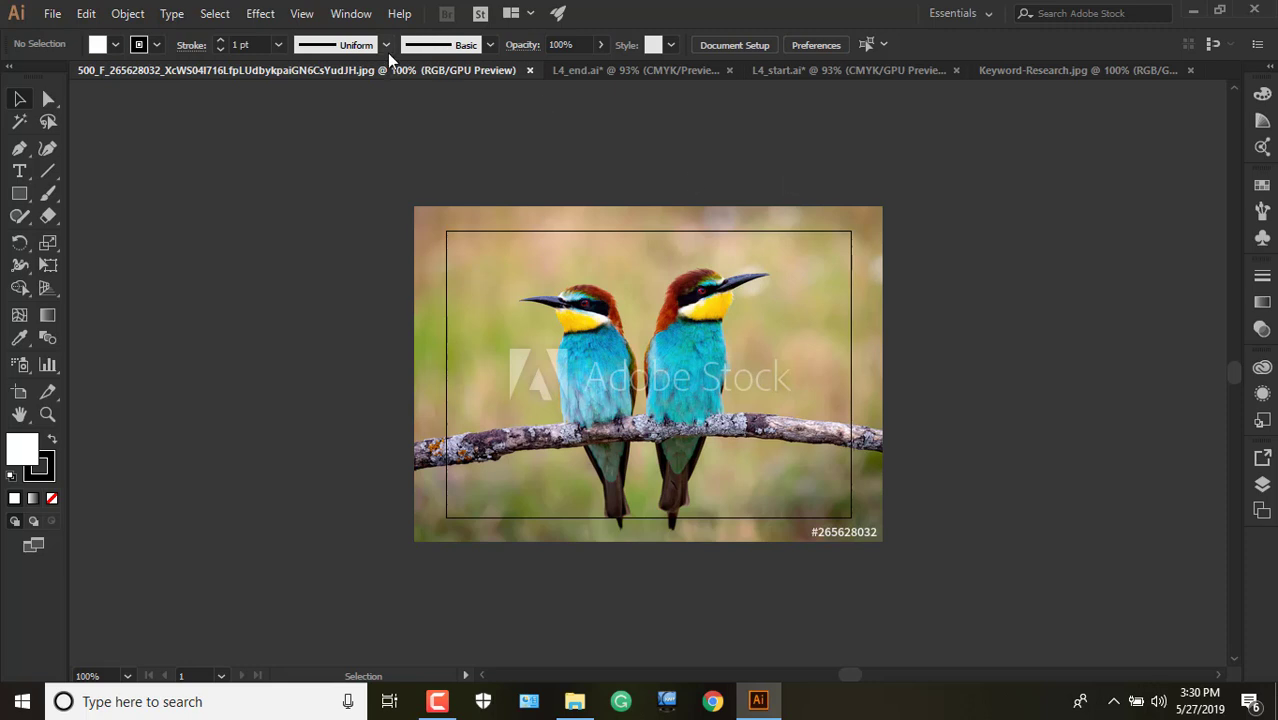
Float the bird photo, Keyword-Research.jpg, L4_start.ai and L4_end.ai once more, and consolidate all windows again.
{"action": "left_click_drag", "start_coordinate": [329, 68], "coordinate": [573, 196]}
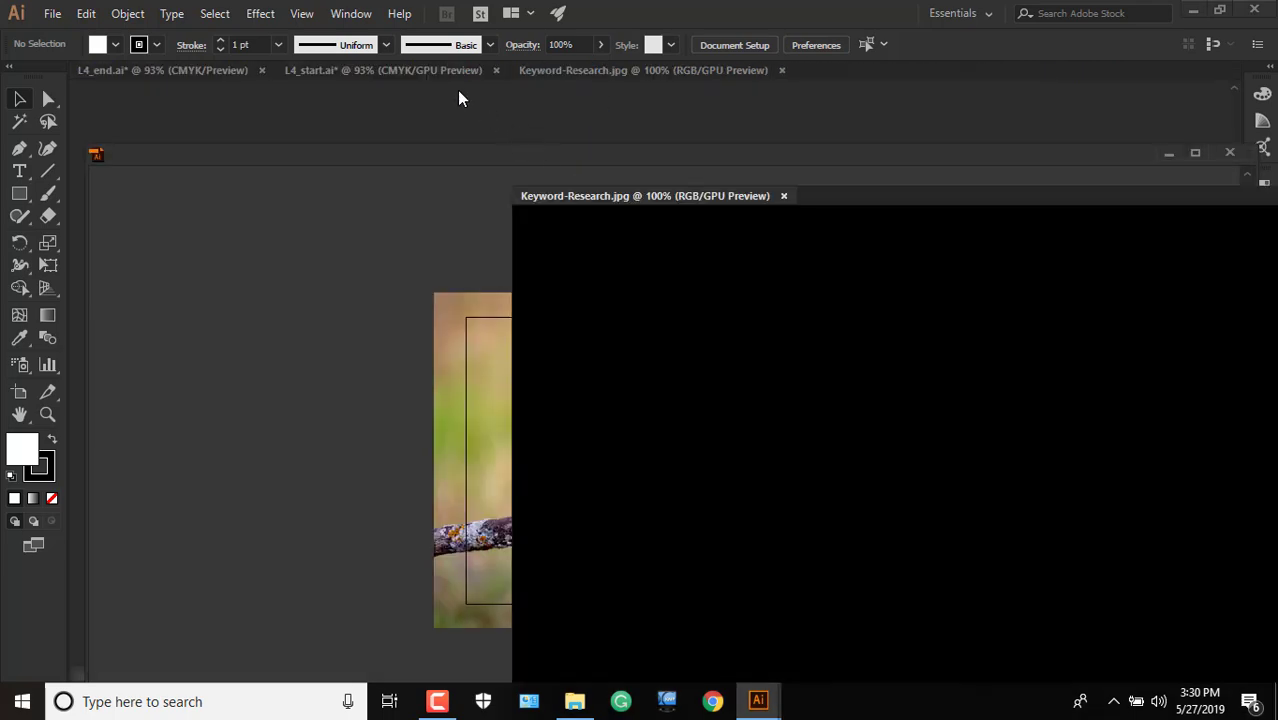
{"action": "left_click_drag", "start_coordinate": [352, 71], "coordinate": [374, 174]}
{"action": "left_click_drag", "start_coordinate": [213, 72], "coordinate": [282, 170]}
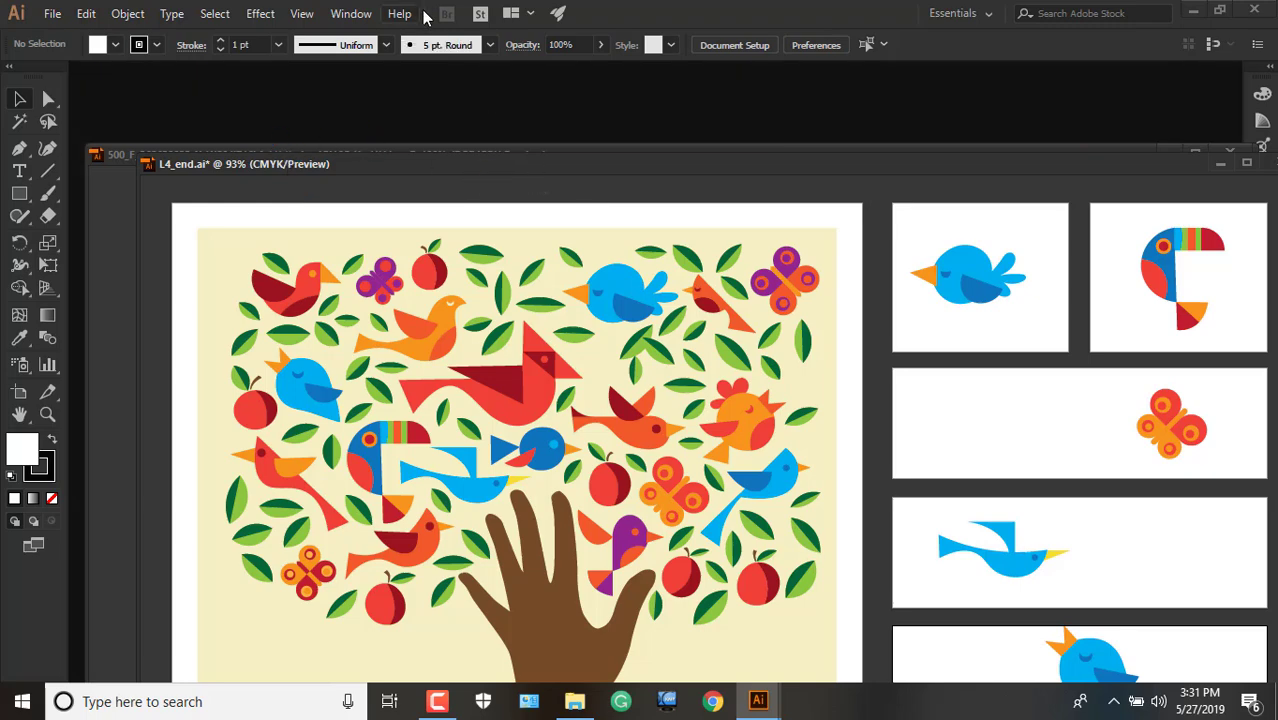
{"action": "left_click", "coordinate": [350, 14]}
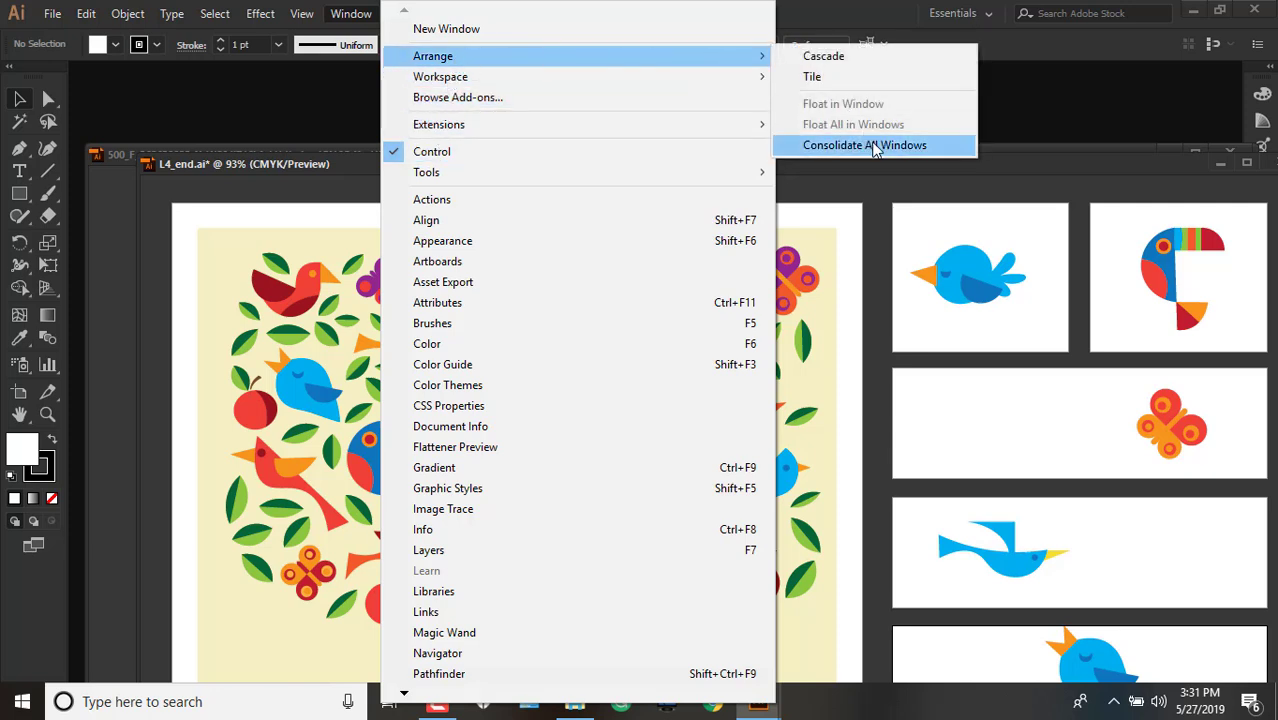
{"action": "left_click", "coordinate": [880, 147]}
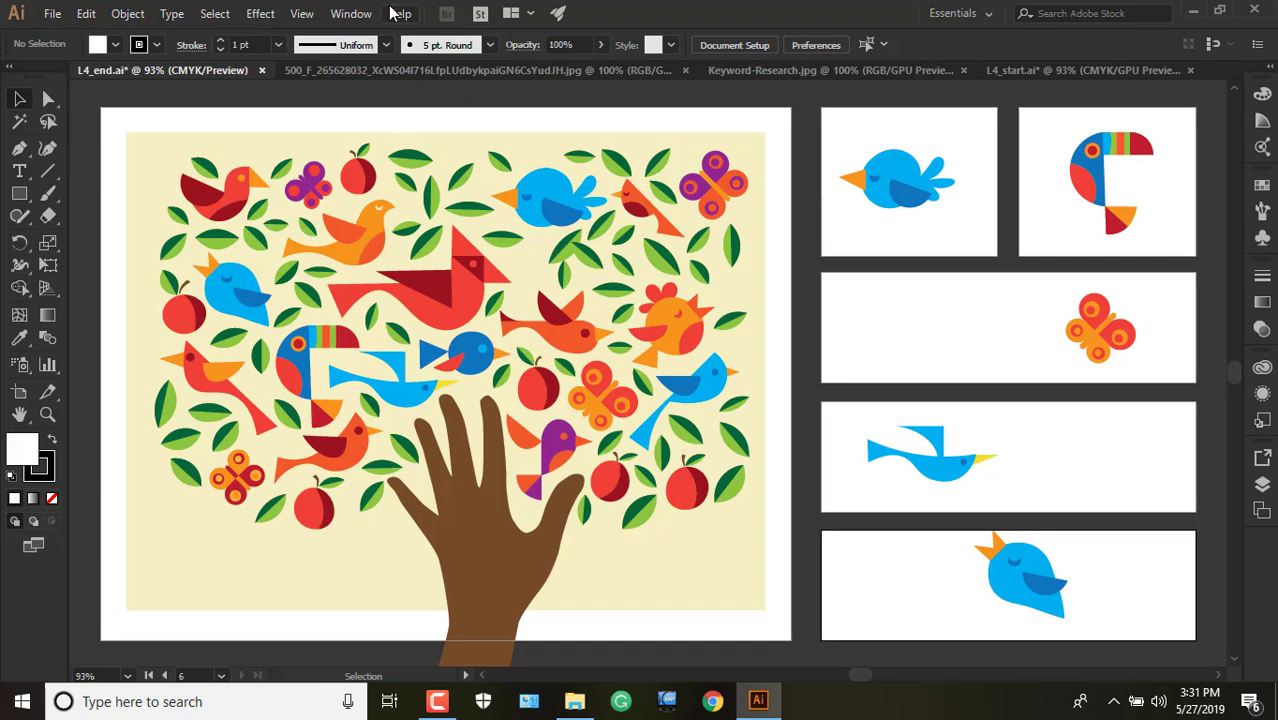
Tile the four open documents to show them all at once, and look over the content of each tile.
{"action": "left_click", "coordinate": [342, 20]}
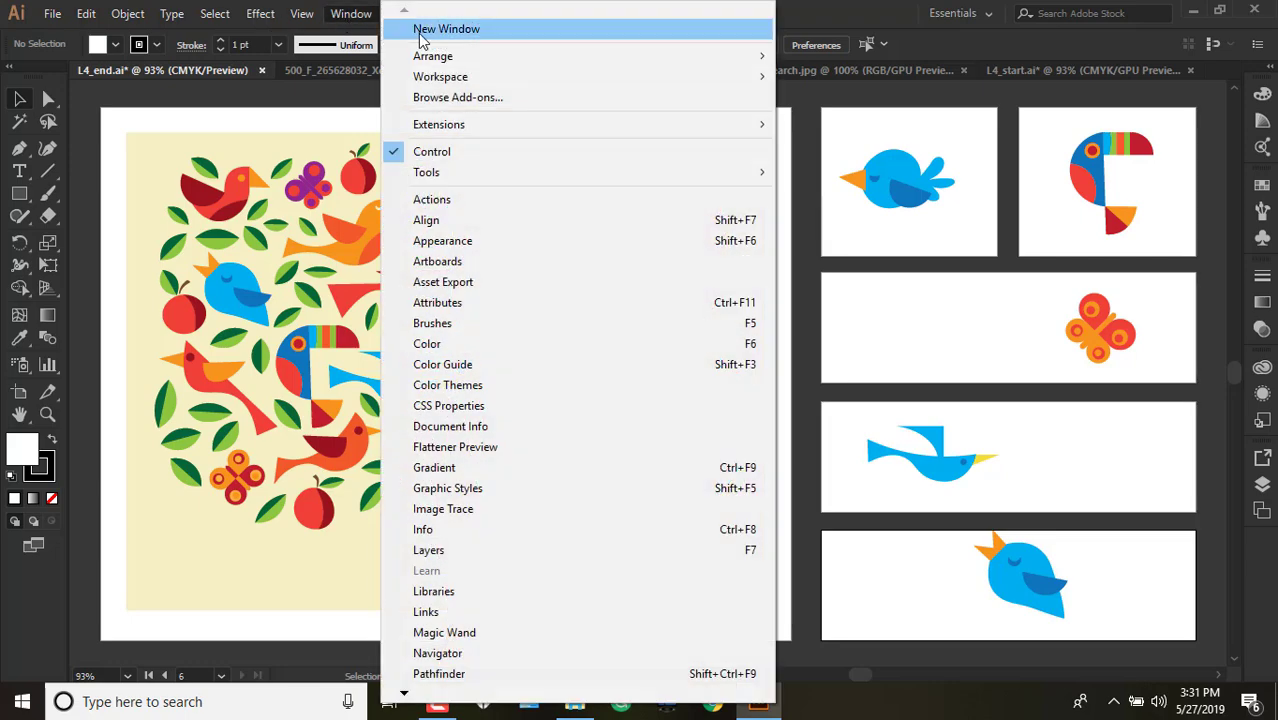
{"action": "mouse_move", "coordinate": [433, 58]}
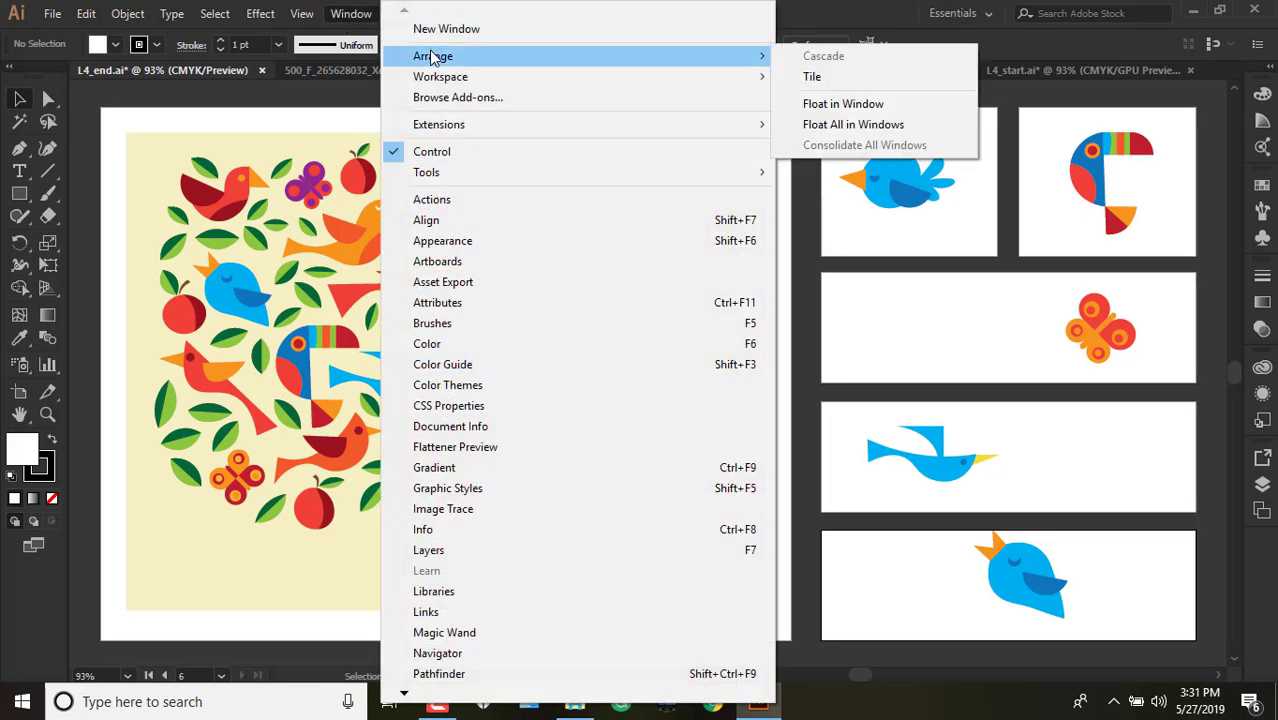
{"action": "left_click", "coordinate": [865, 78]}
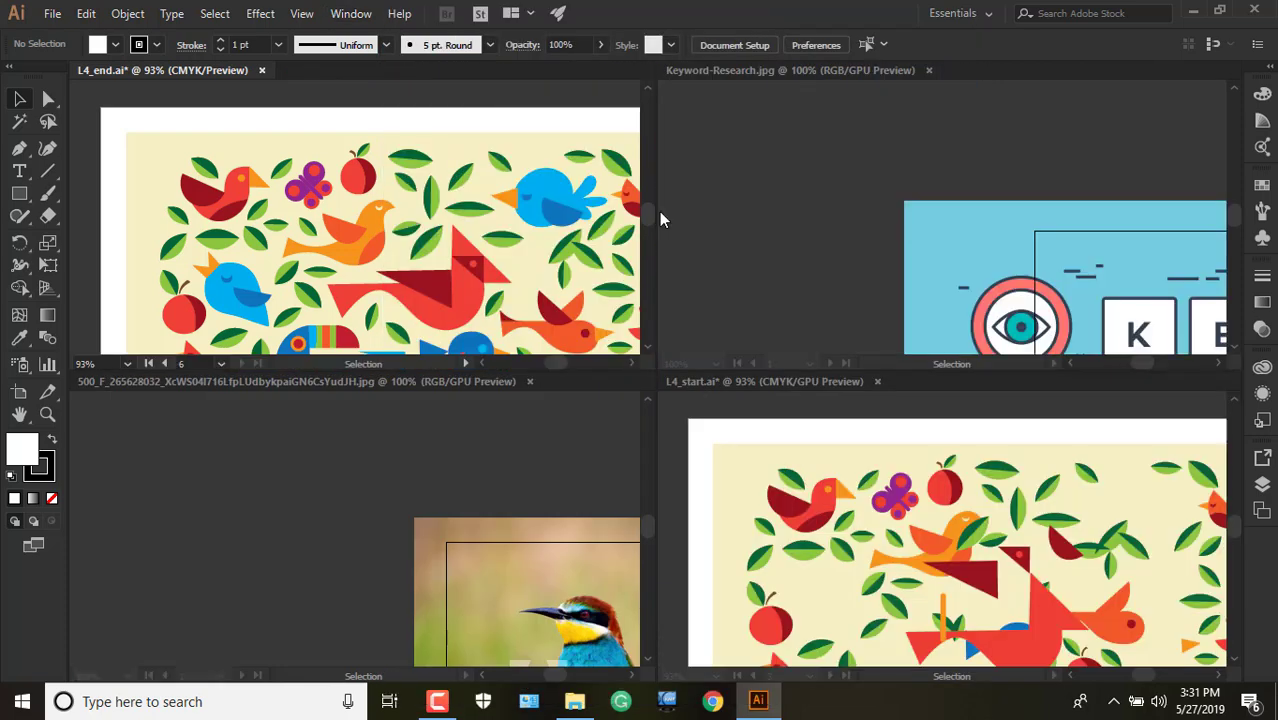
{"action": "scroll", "coordinate": [505, 163], "scroll_direction": "down", "scroll_amount": 2}
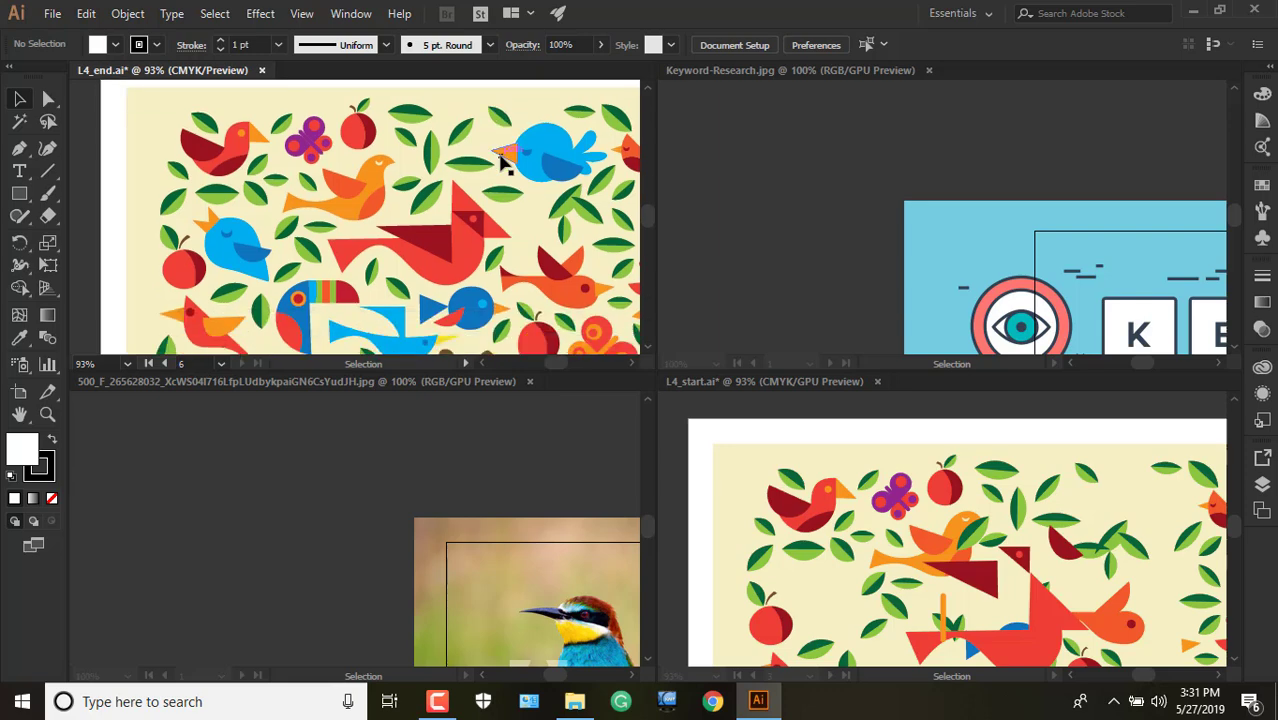
{"action": "scroll", "coordinate": [505, 163], "scroll_direction": "down", "scroll_amount": 4}
{"action": "scroll", "coordinate": [828, 225], "scroll_direction": "down", "scroll_amount": 5}
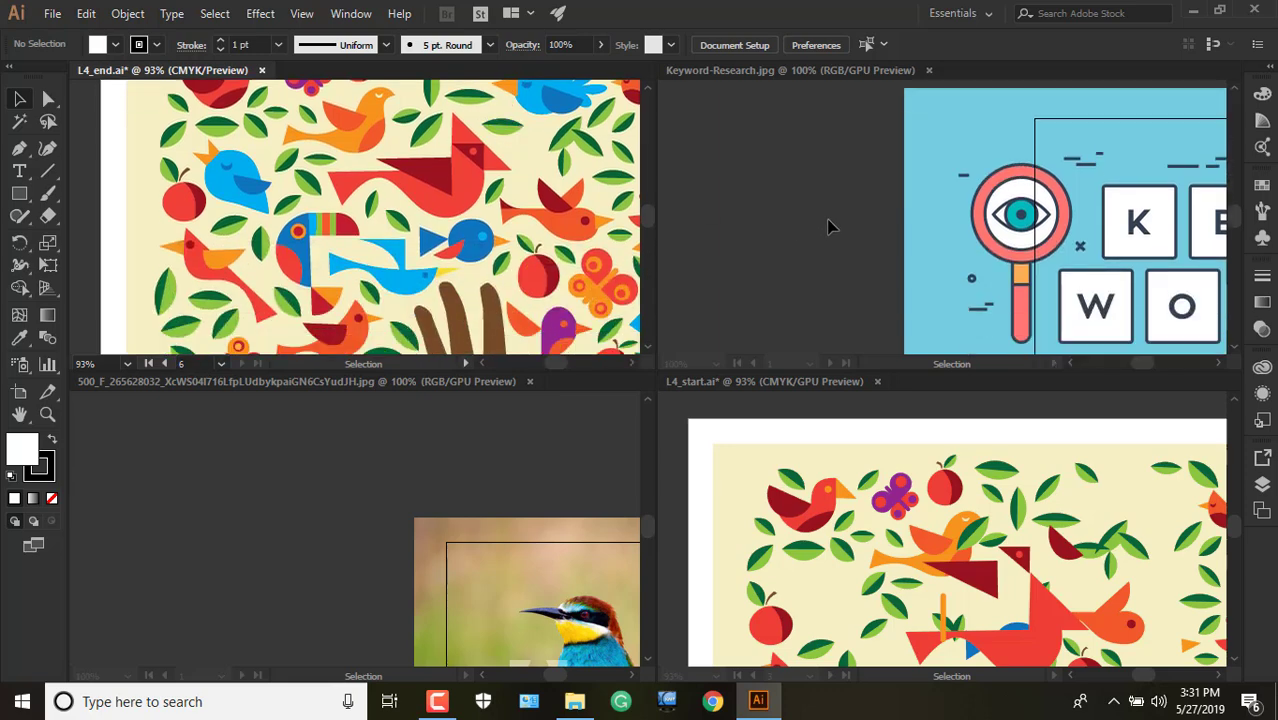
{"action": "scroll", "coordinate": [518, 518], "scroll_direction": "down", "scroll_amount": 3}
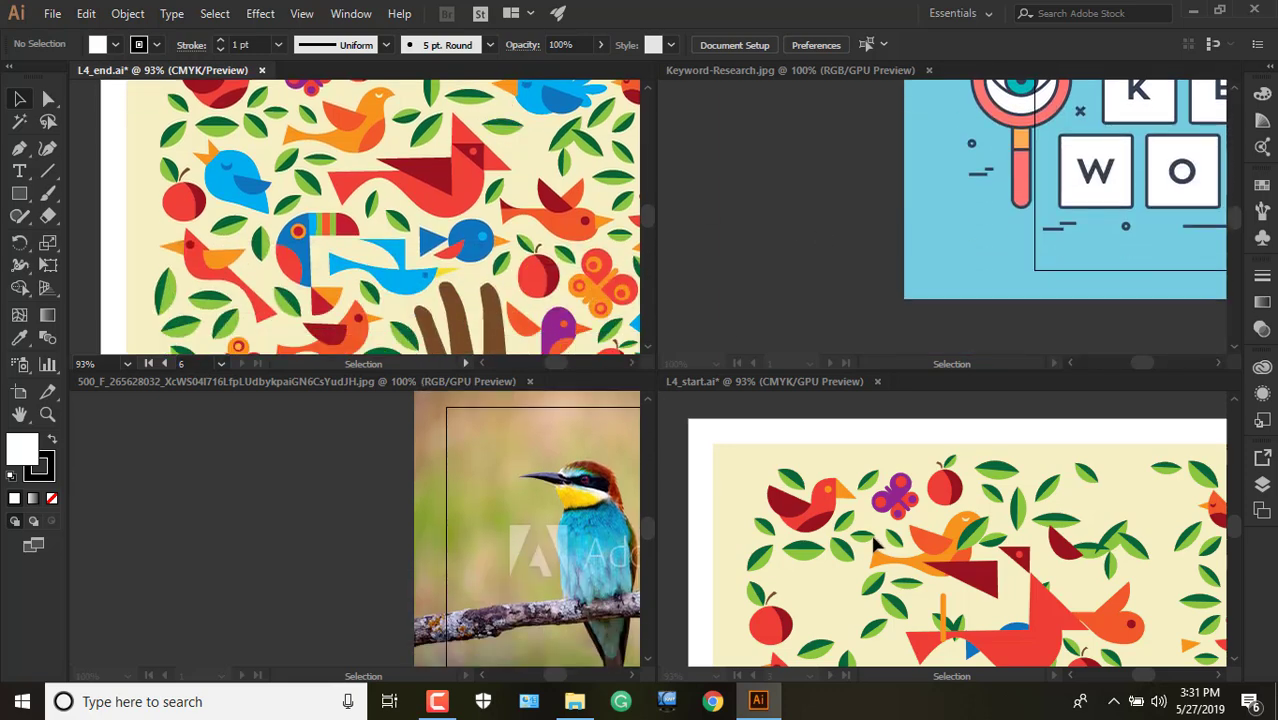
{"action": "scroll", "coordinate": [874, 543], "scroll_direction": "down", "scroll_amount": 2}
Move the bird photo so that it covers its artboard, and fit all of that document's content in its tile.
{"action": "left_click", "coordinate": [359, 490]}
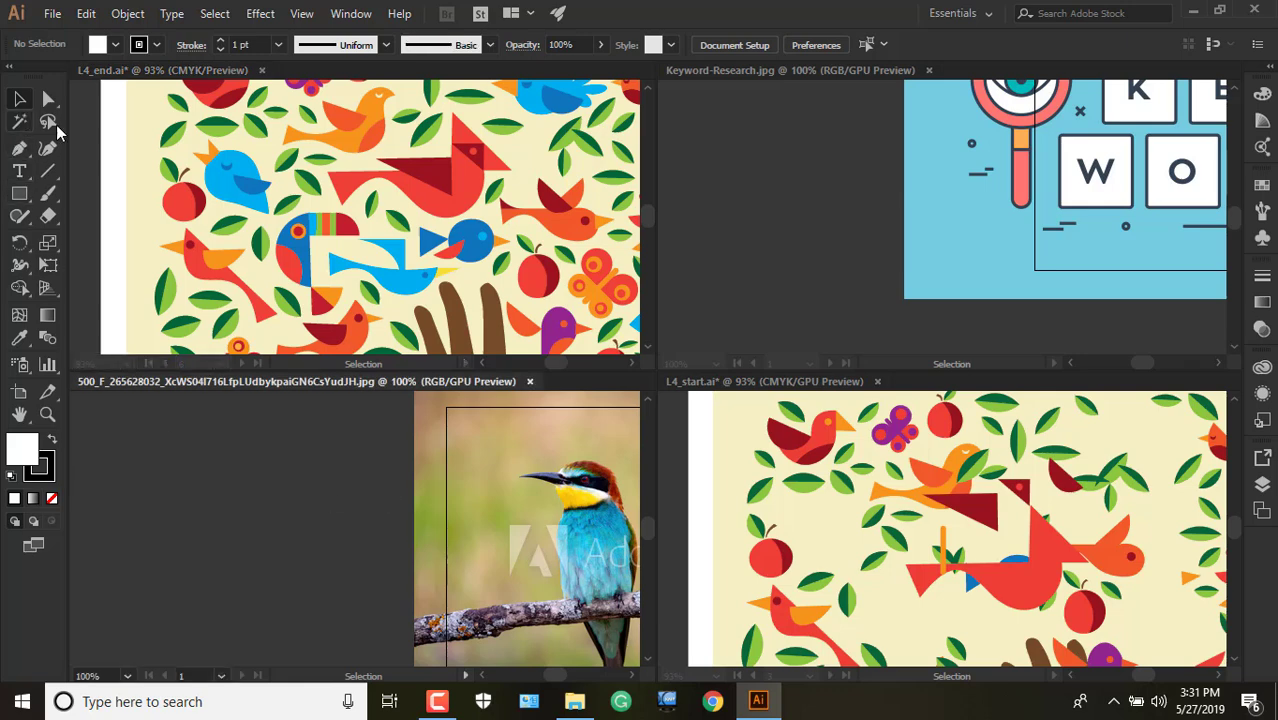
{"action": "left_click_drag", "start_coordinate": [567, 606], "coordinate": [355, 610]}
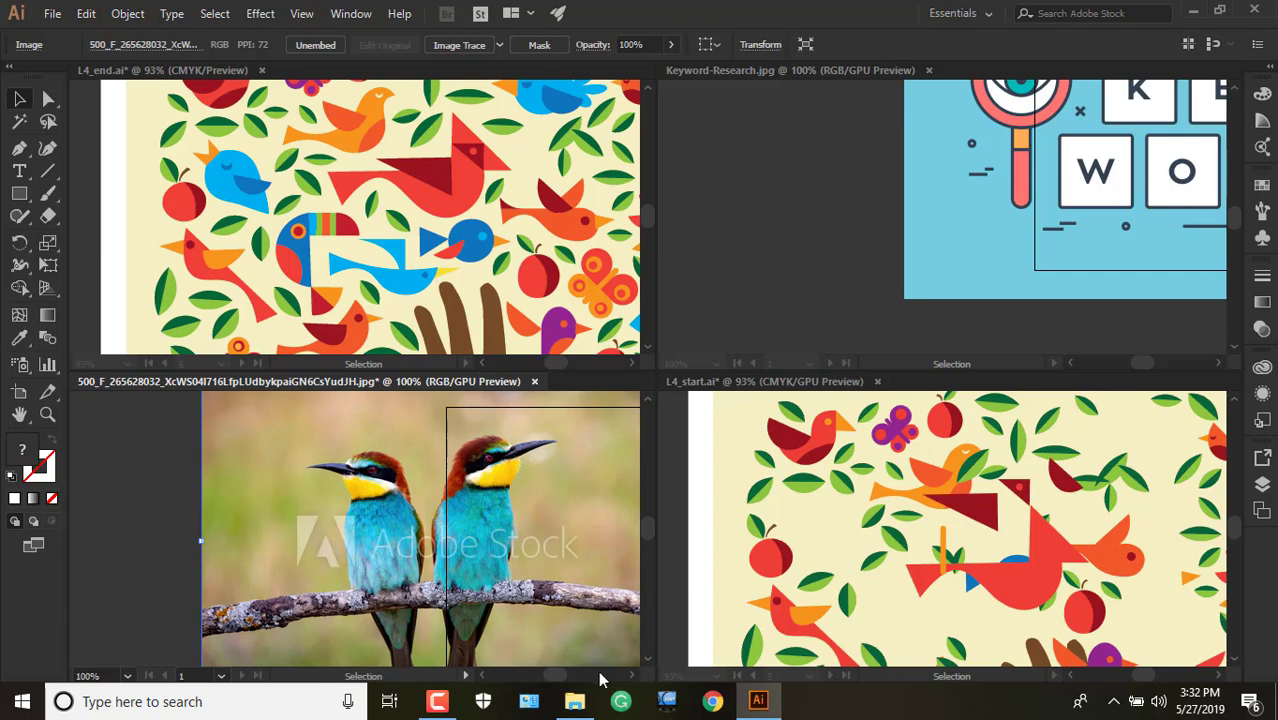
{"action": "left_click_drag", "start_coordinate": [561, 679], "coordinate": [562, 679]}
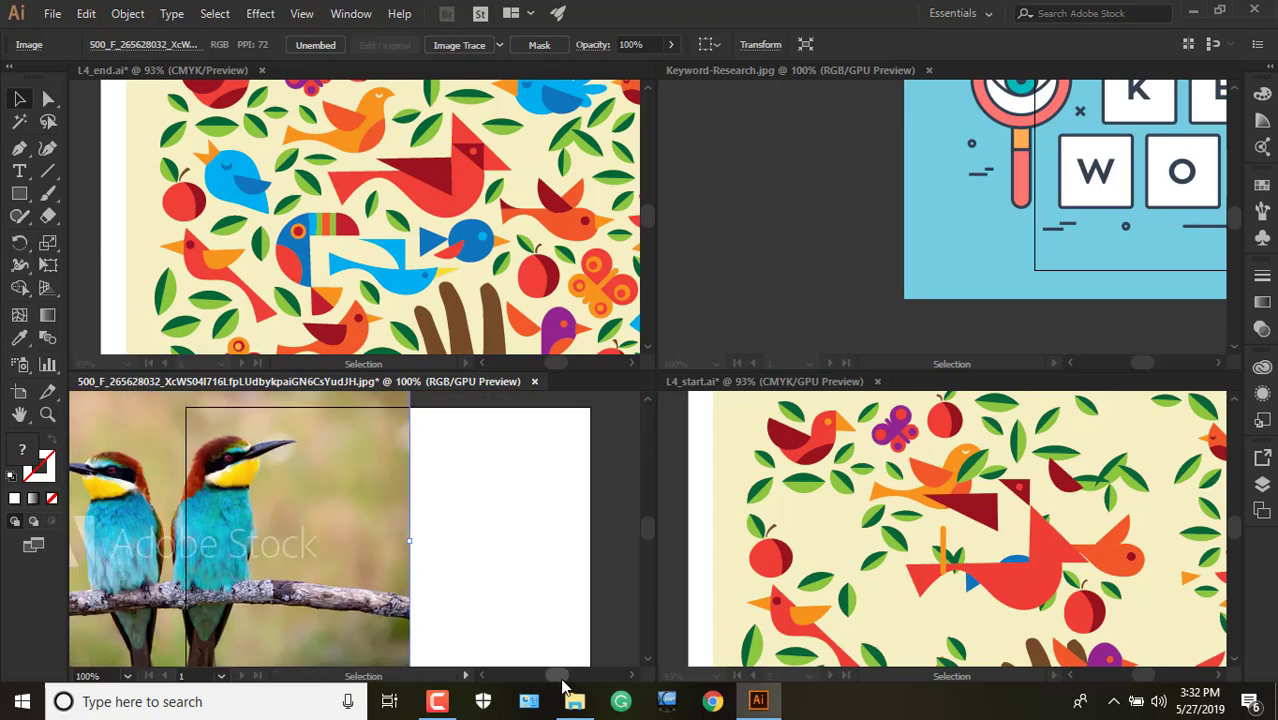
{"action": "left_click_drag", "start_coordinate": [310, 548], "coordinate": [514, 558]}
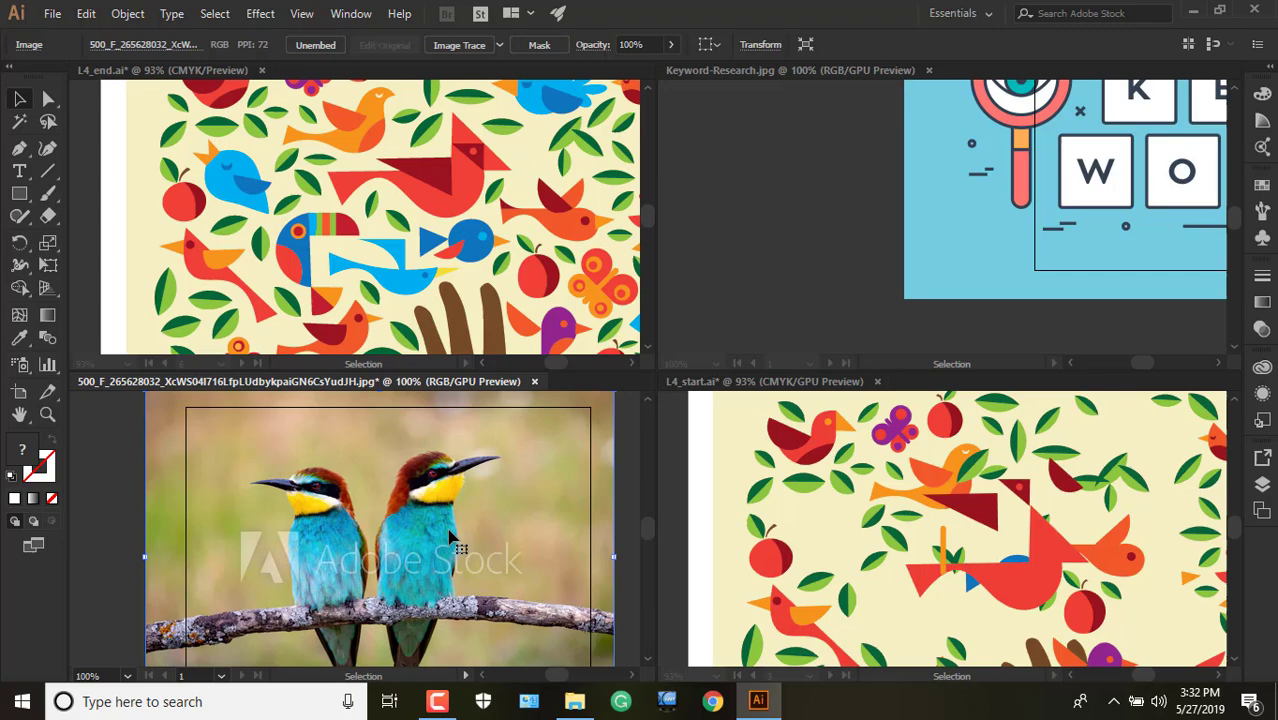
{"action": "left_click", "coordinate": [298, 14]}
{"action": "left_click", "coordinate": [412, 233]}
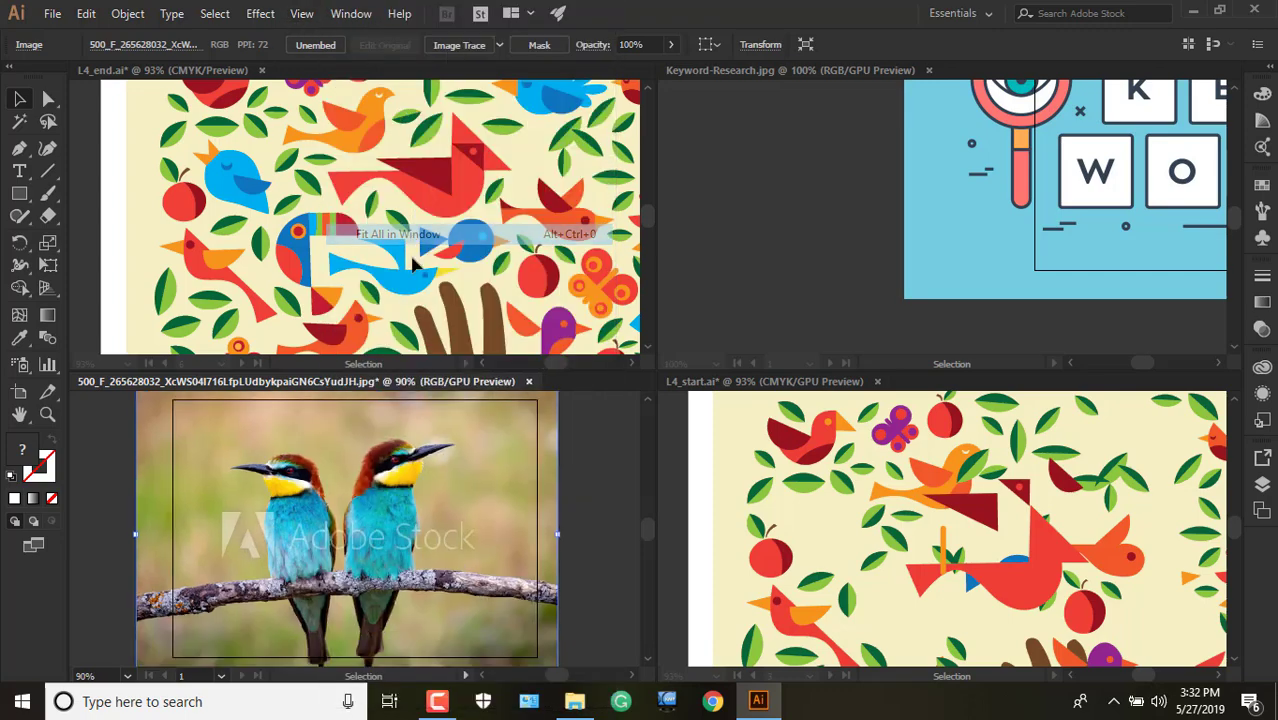
Fit all content of L4_start.ai, Keyword-Research.jpg and L4_end.ai within their respective tiles.
{"action": "left_click", "coordinate": [810, 495]}
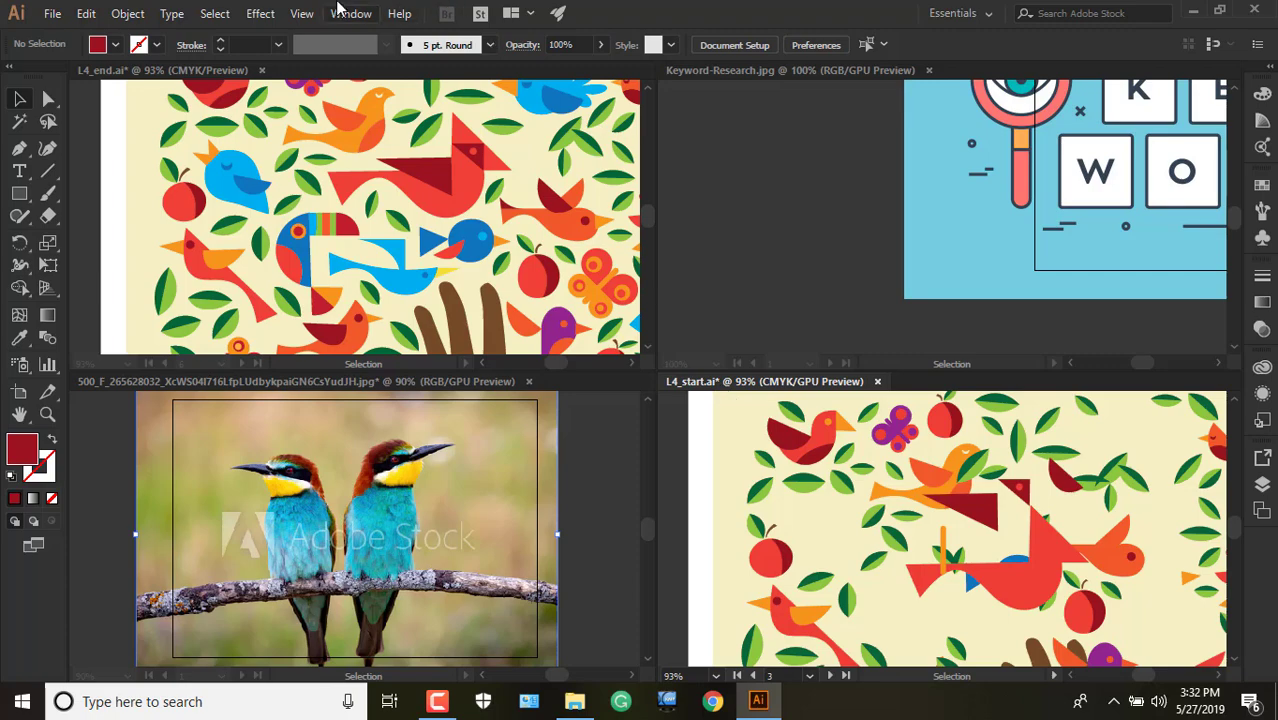
{"action": "left_click", "coordinate": [302, 13]}
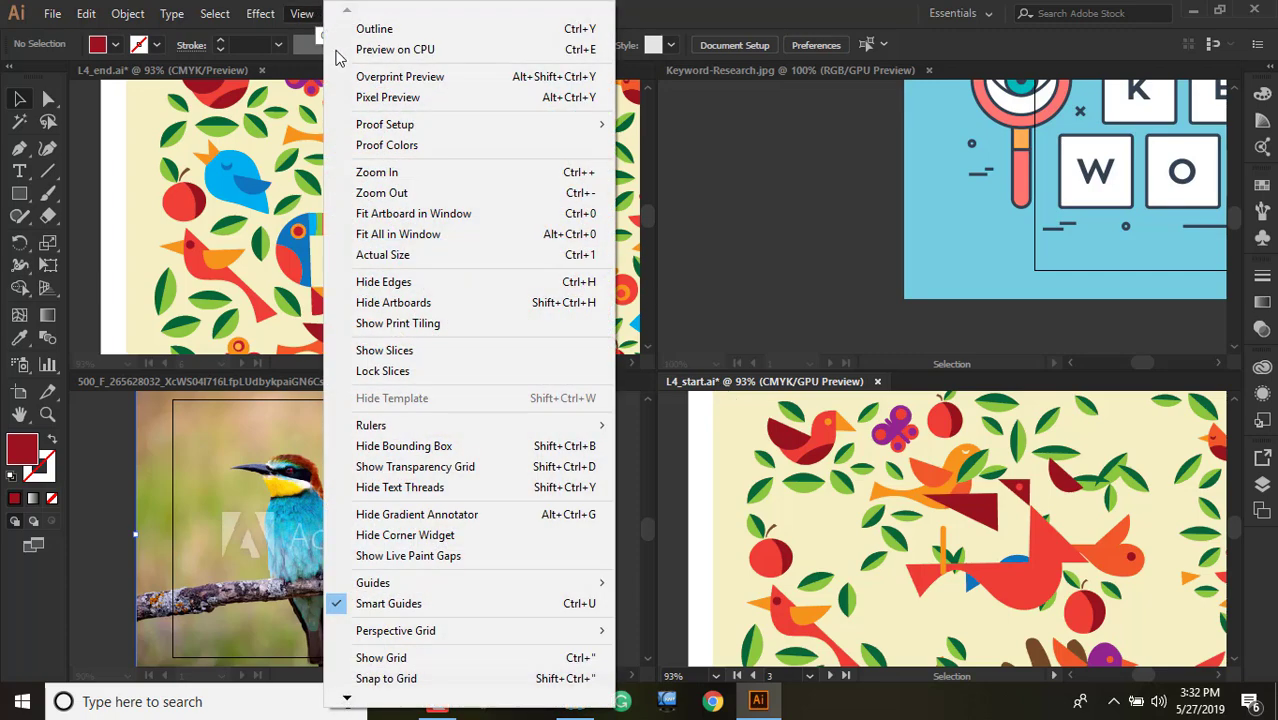
{"action": "left_click", "coordinate": [441, 235]}
{"action": "left_click", "coordinate": [1068, 216]}
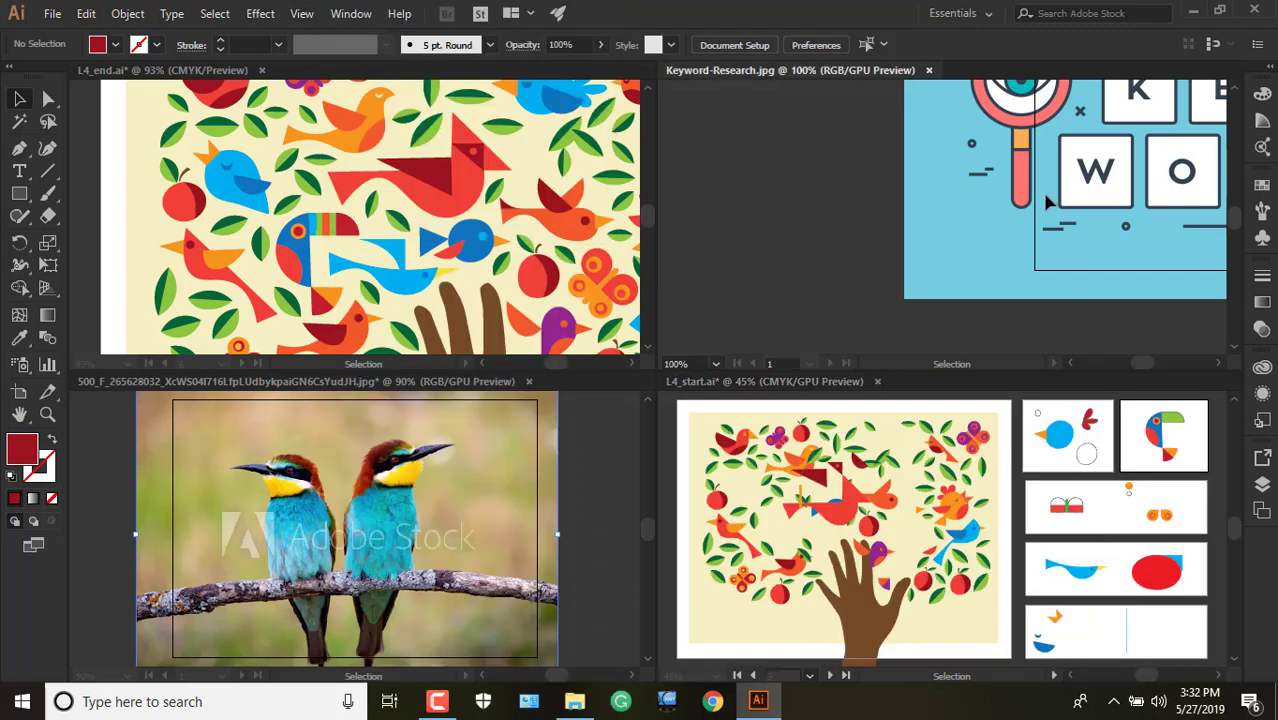
{"action": "left_click", "coordinate": [302, 13]}
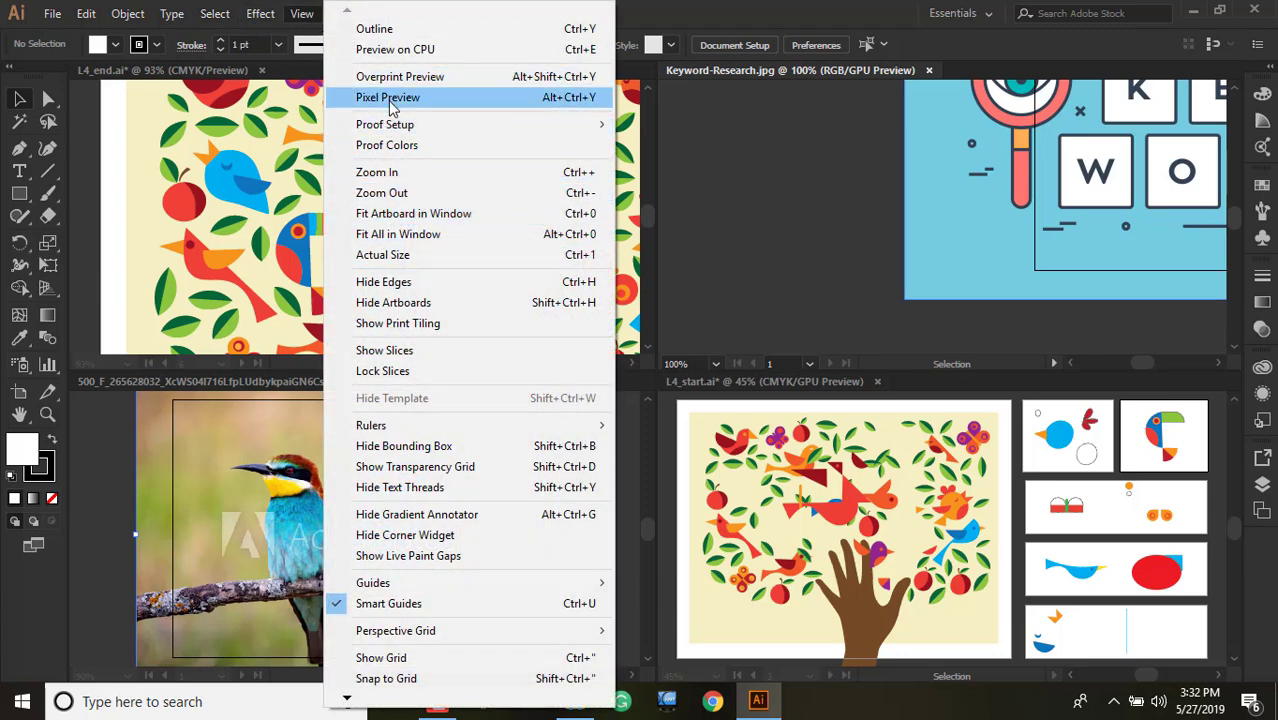
{"action": "left_click", "coordinate": [421, 238]}
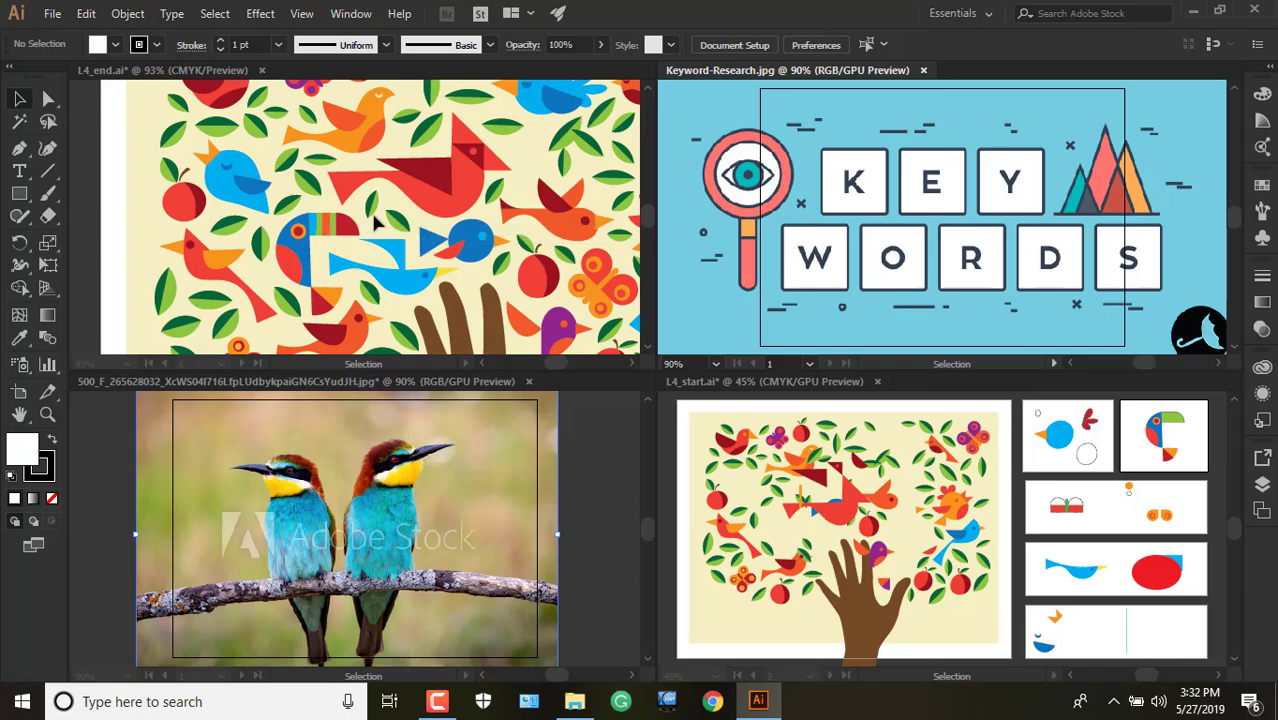
{"action": "left_click", "coordinate": [376, 224]}
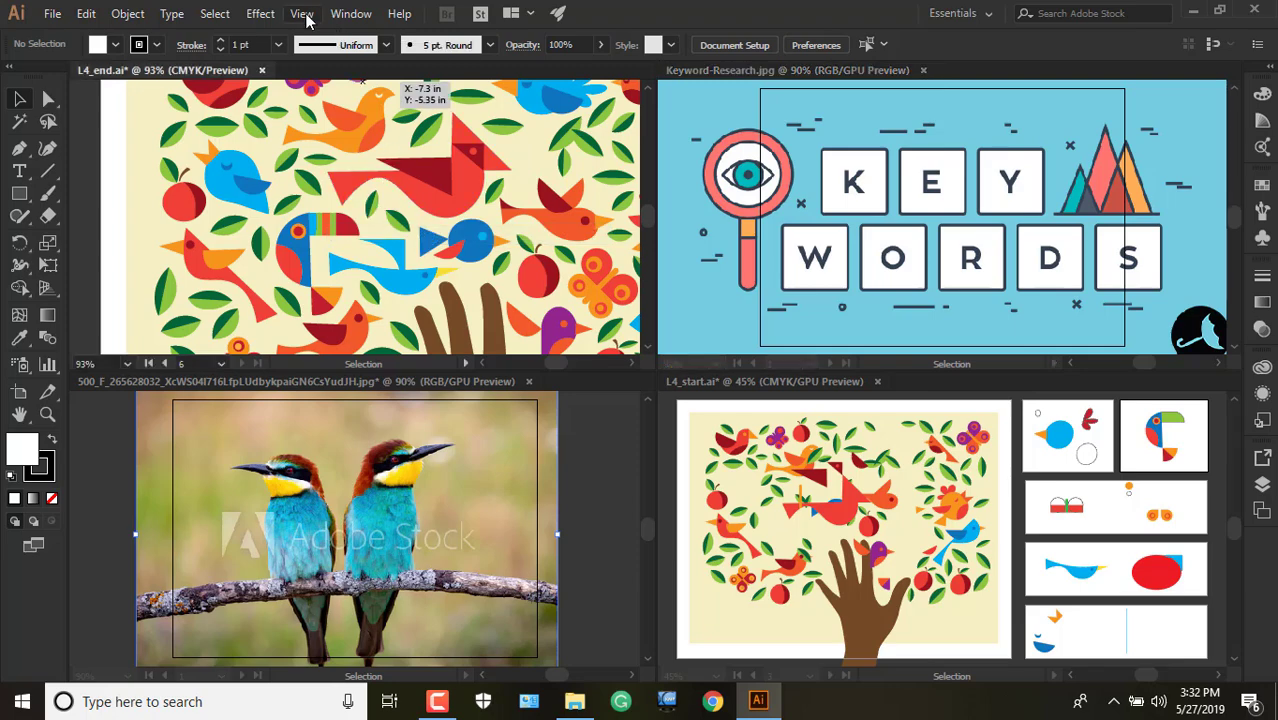
{"action": "left_click", "coordinate": [301, 13]}
{"action": "left_click", "coordinate": [398, 234]}
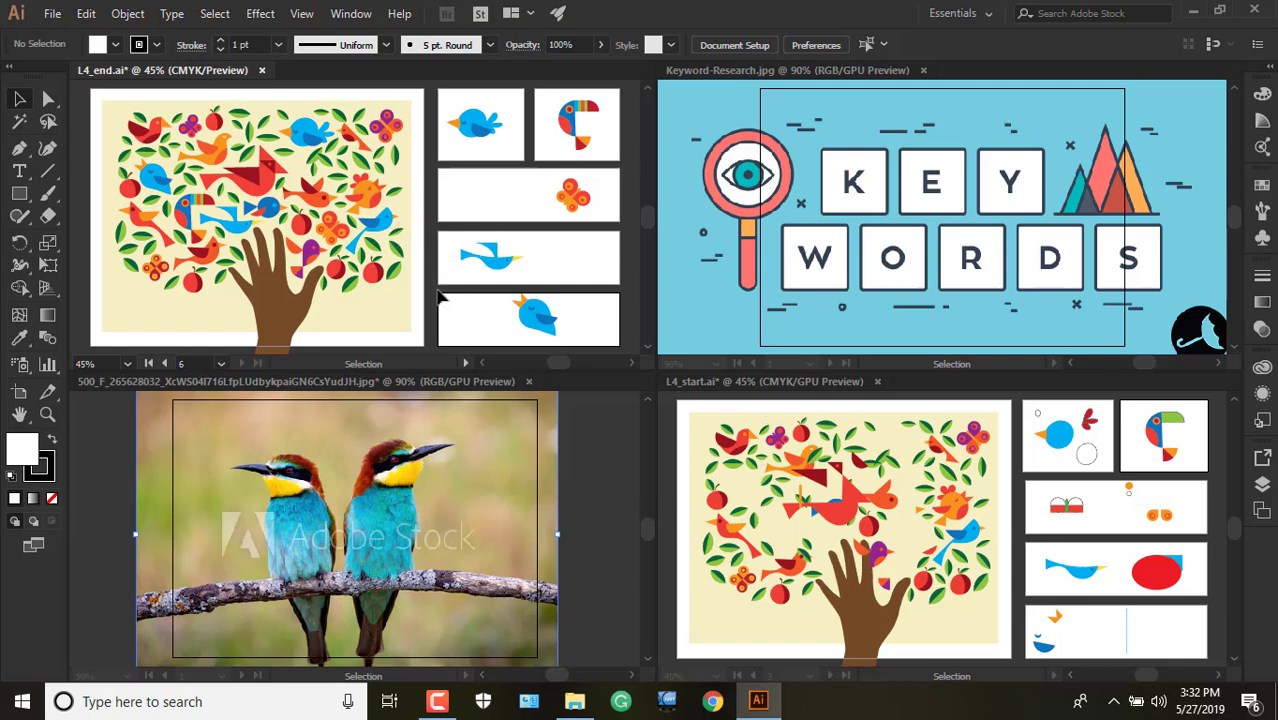
Copy the large red bird's dark red wing from L4_end.ai into Keyword-Research.jpg and onto the tree artwork in L4_start.ai.
{"action": "left_click", "coordinate": [808, 288]}
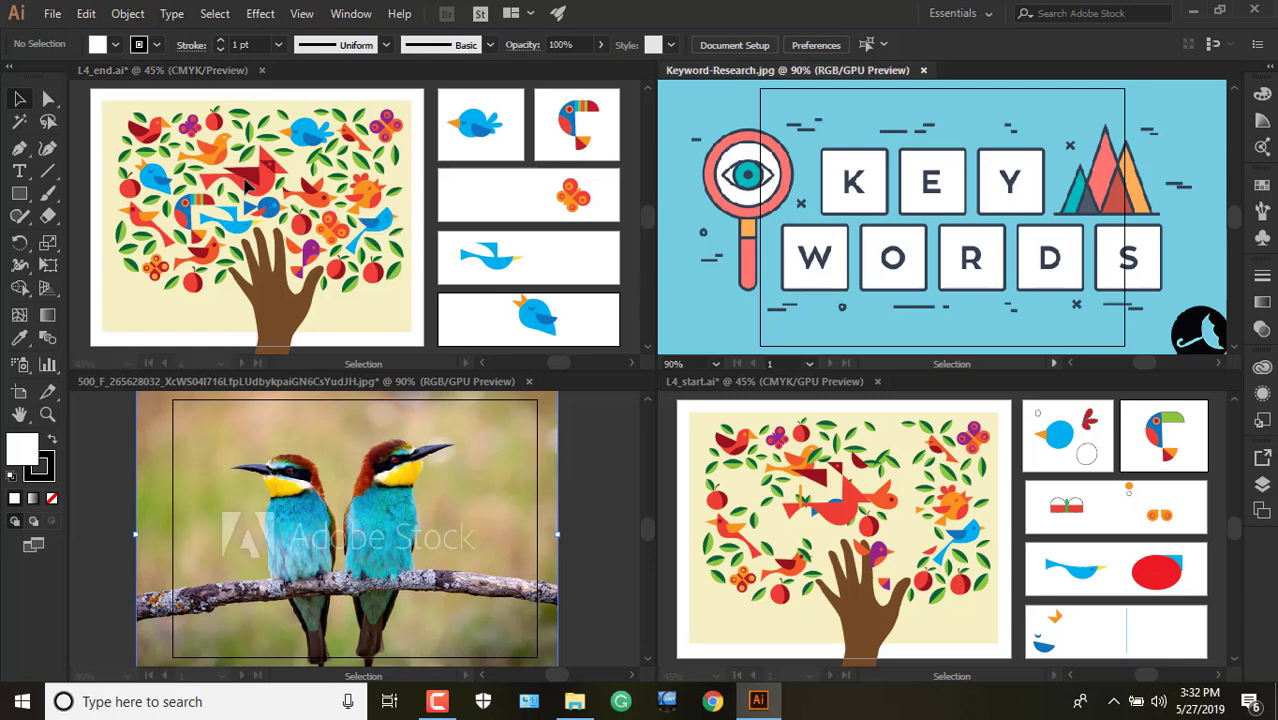
{"action": "left_click", "coordinate": [247, 186]}
{"action": "left_click_drag", "start_coordinate": [273, 176], "coordinate": [888, 240]}
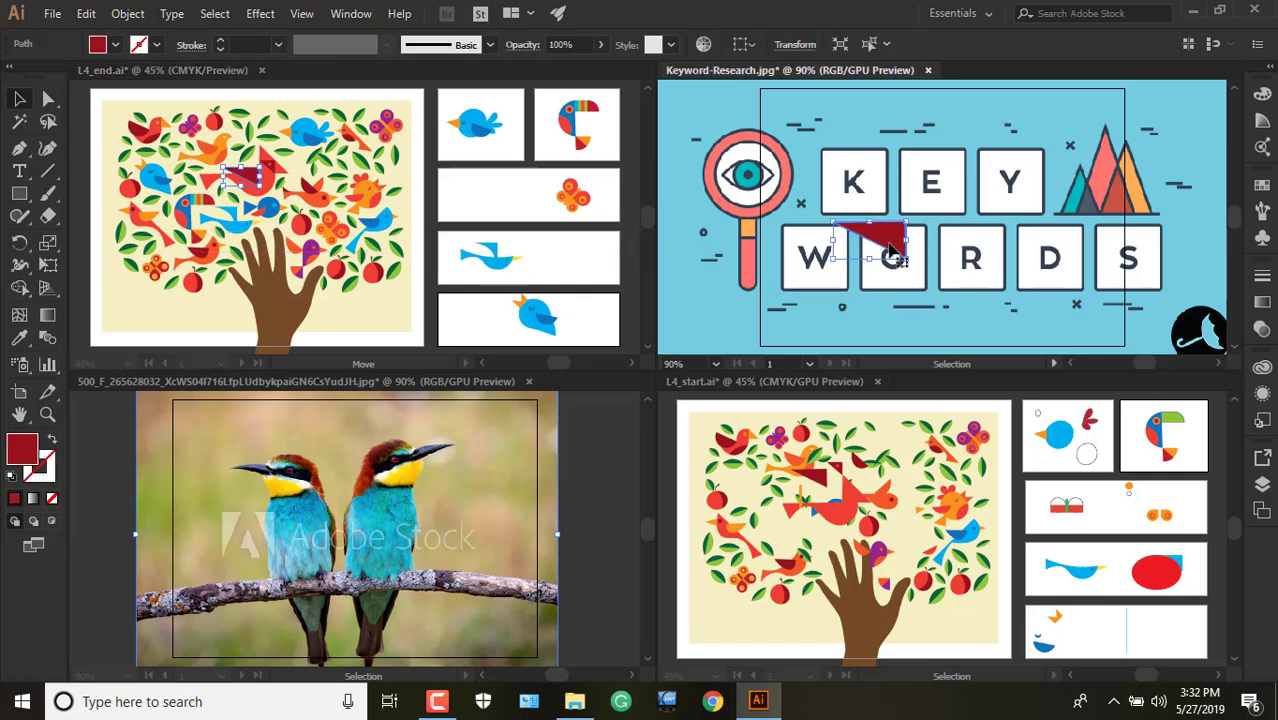
{"action": "left_click_drag", "start_coordinate": [857, 528], "coordinate": [822, 514]}
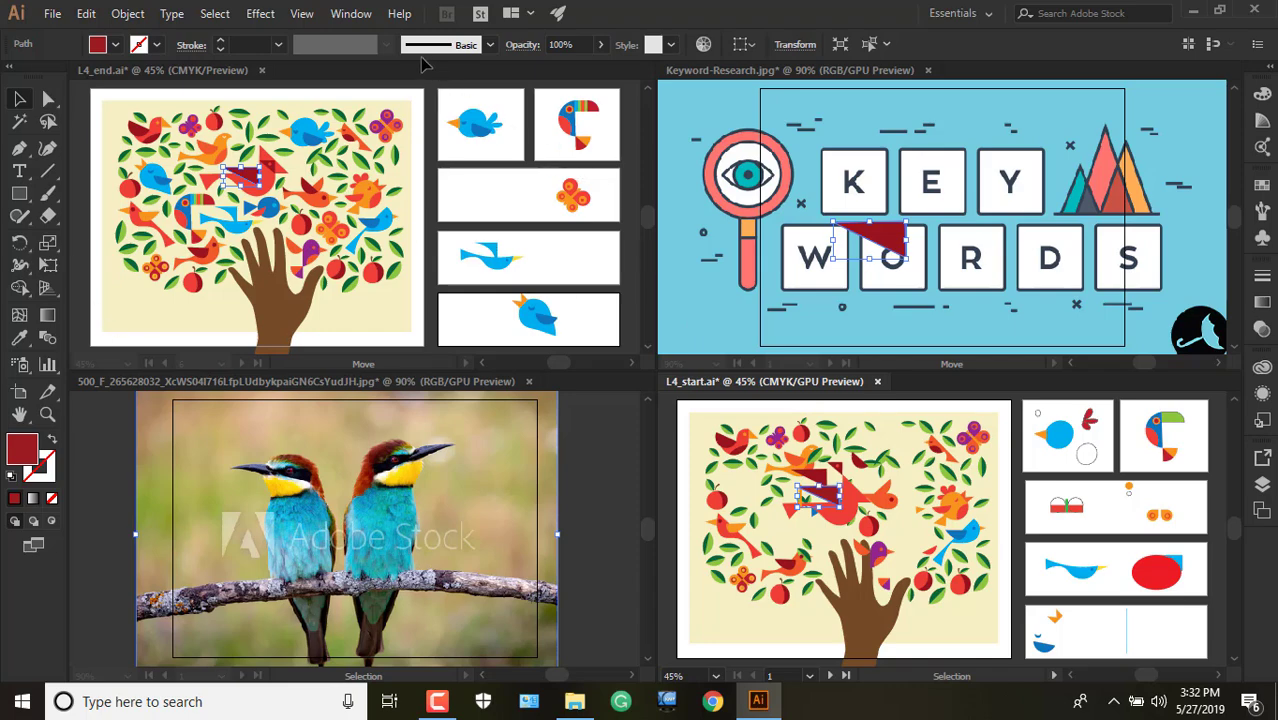
{"action": "left_click", "coordinate": [297, 16]}
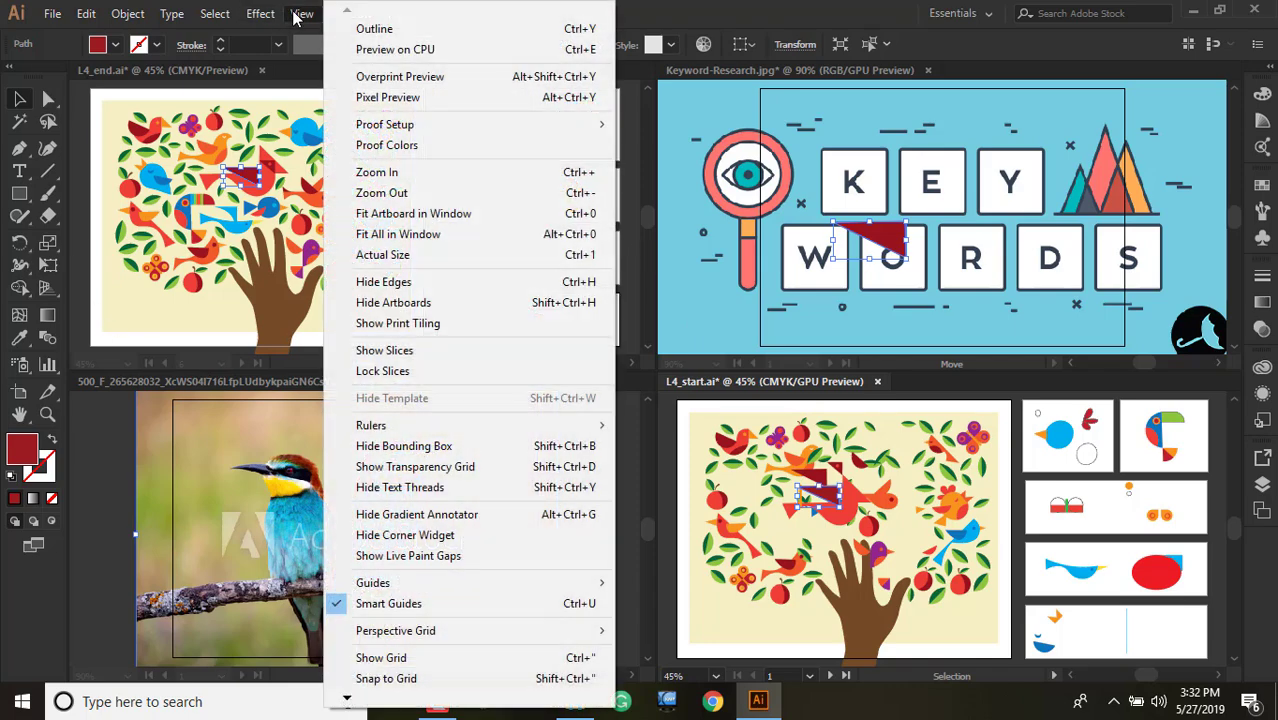
{"action": "left_click", "coordinate": [440, 5]}
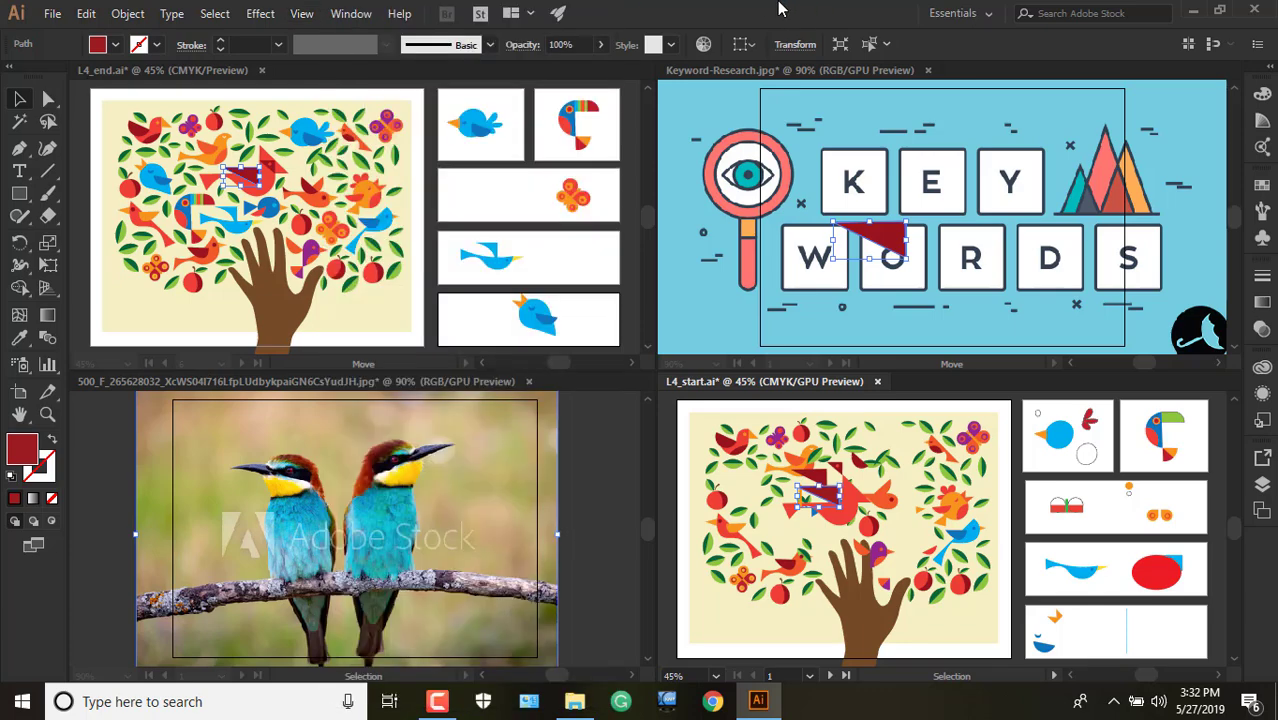
Float L4_start.ai and the other tiled documents as separate windows, moving each one aside to reveal the next.
{"action": "left_click", "coordinate": [354, 14]}
{"action": "mouse_move", "coordinate": [428, 60]}
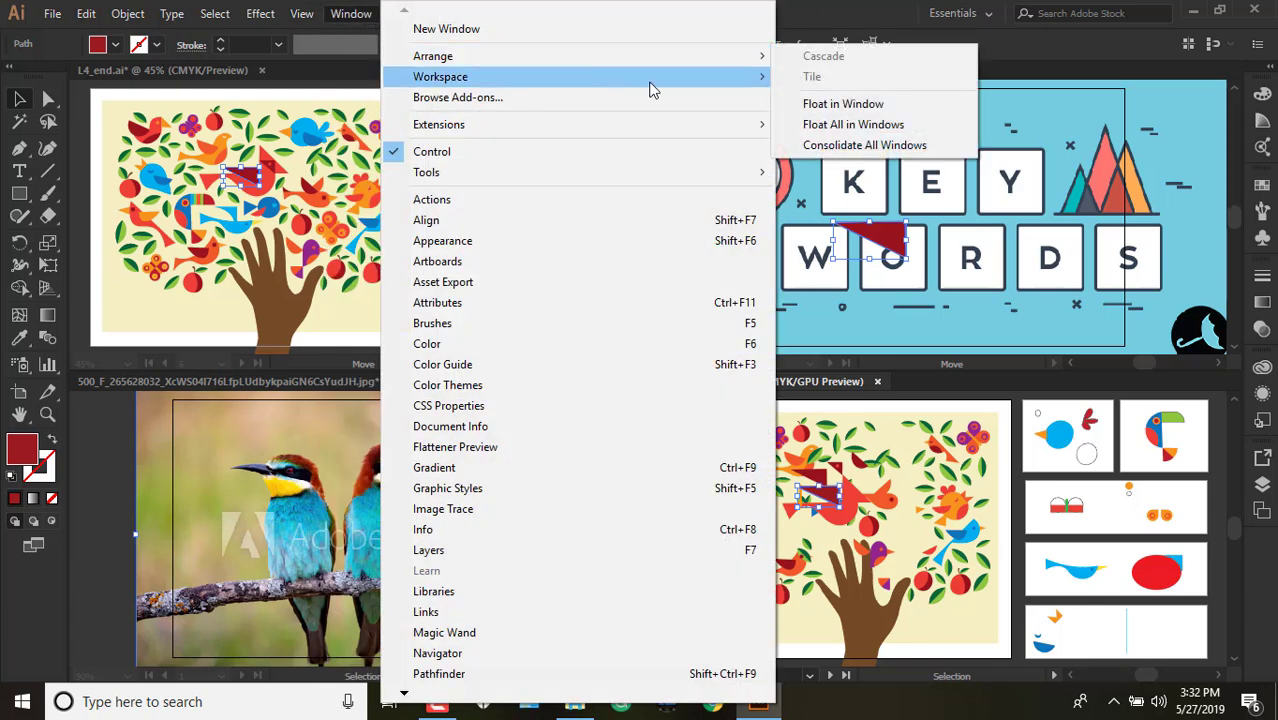
{"action": "left_click", "coordinate": [828, 108]}
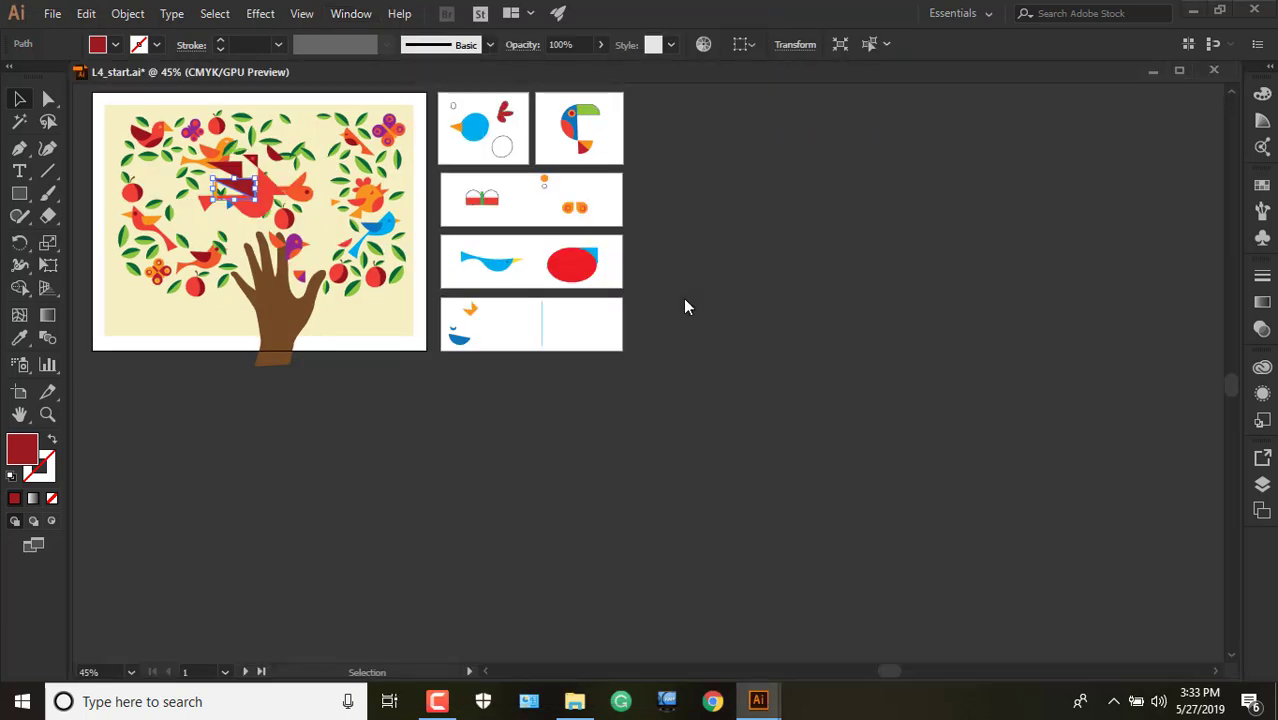
{"action": "left_click_drag", "start_coordinate": [405, 73], "coordinate": [477, 146]}
{"action": "left_click_drag", "start_coordinate": [347, 78], "coordinate": [505, 184]}
{"action": "left_click_drag", "start_coordinate": [354, 72], "coordinate": [479, 185]}
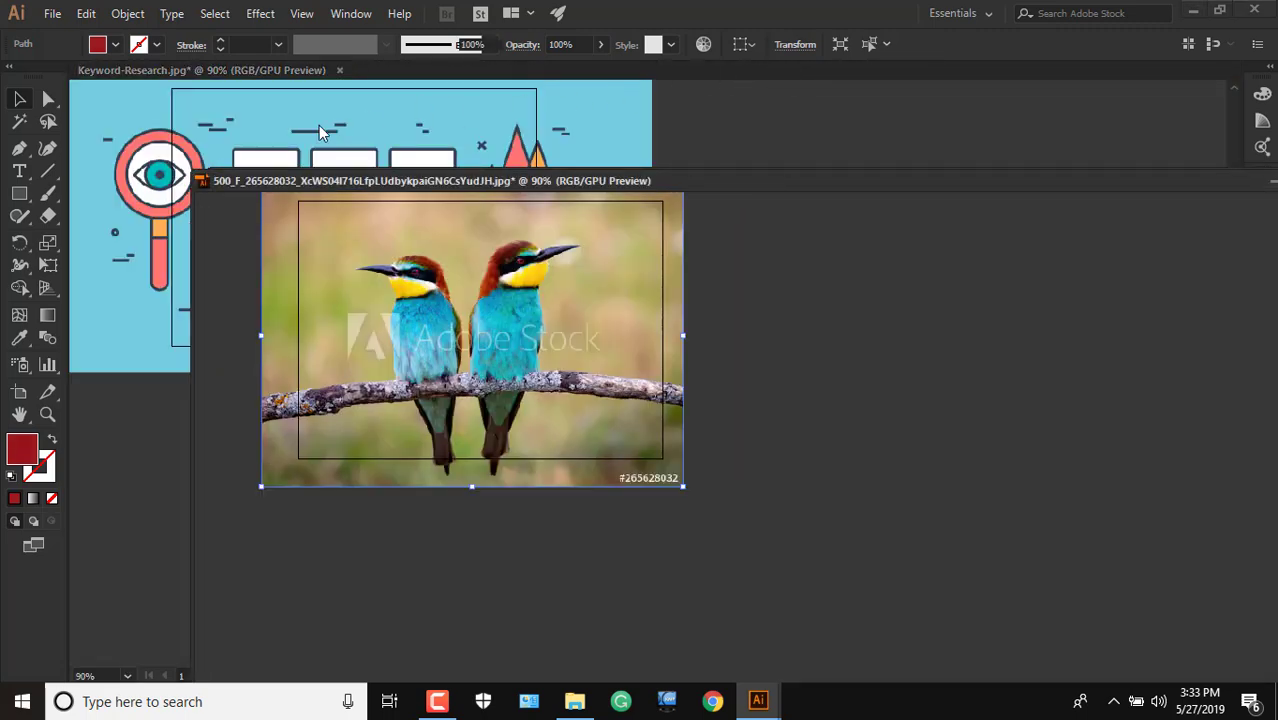
Consolidate all windows back into a single tabbed window with the bird photo active.
{"action": "left_click", "coordinate": [331, 198]}
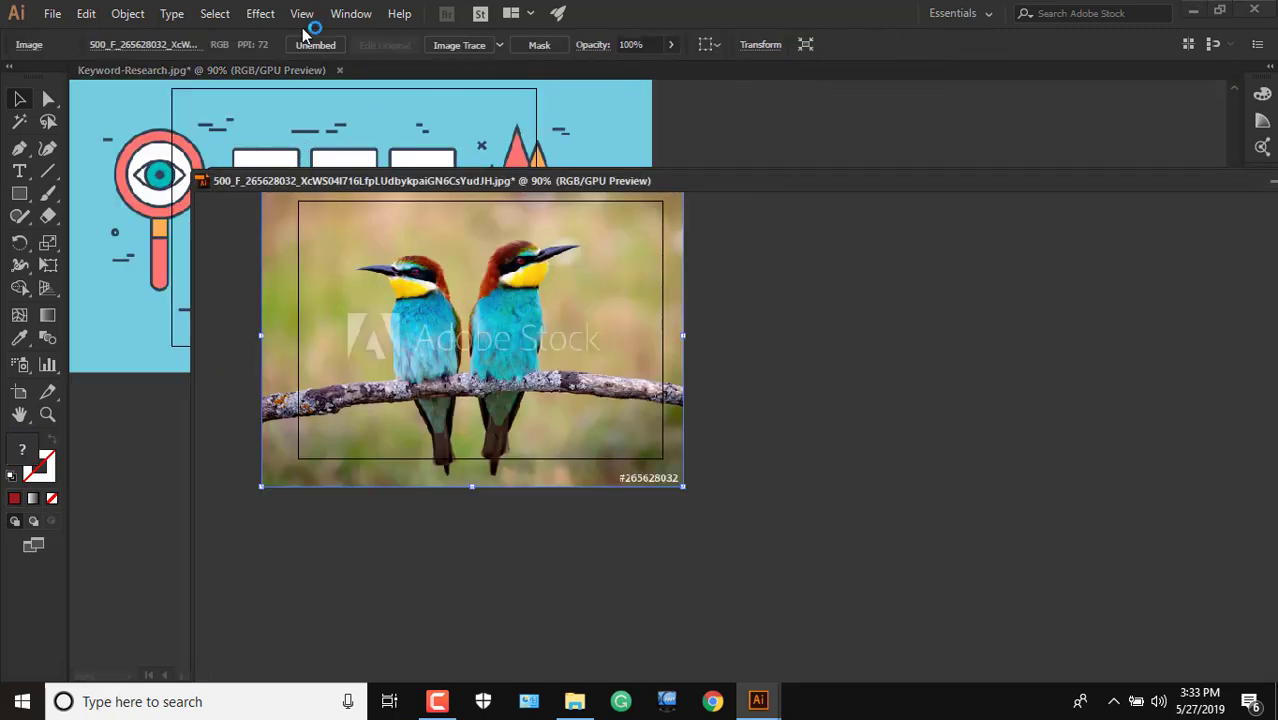
{"action": "left_click", "coordinate": [338, 14]}
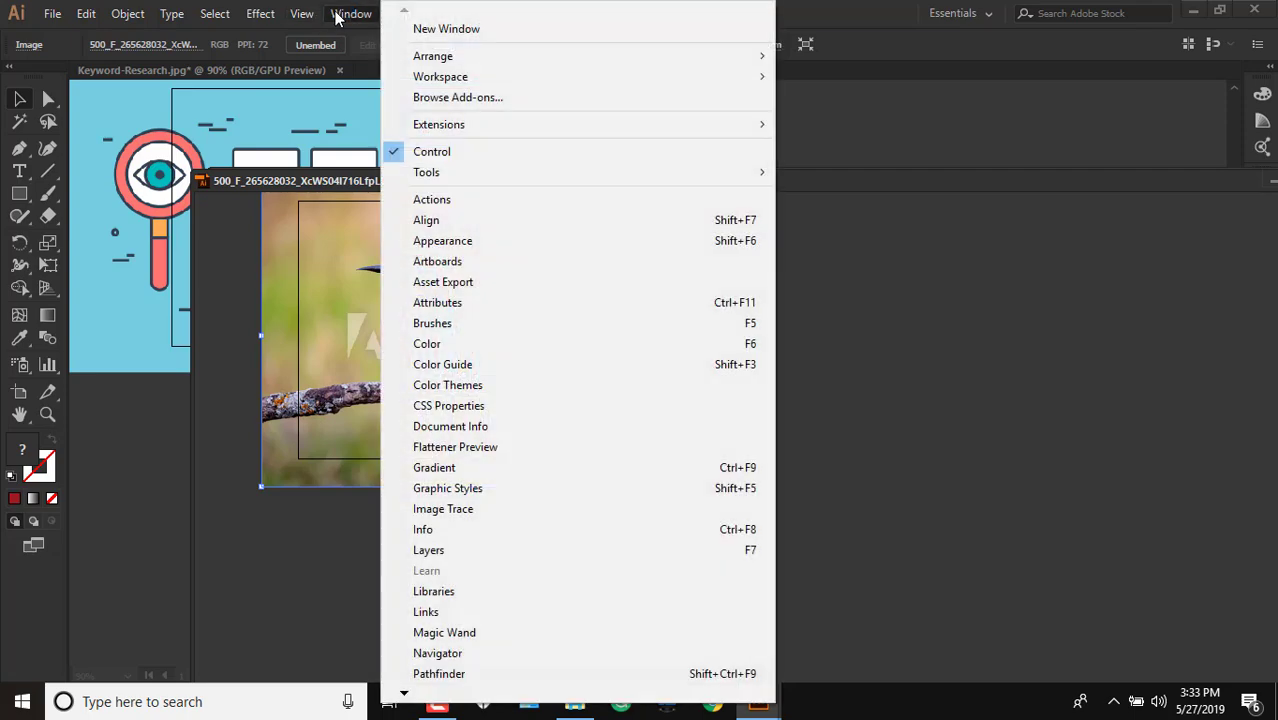
{"action": "mouse_move", "coordinate": [452, 60]}
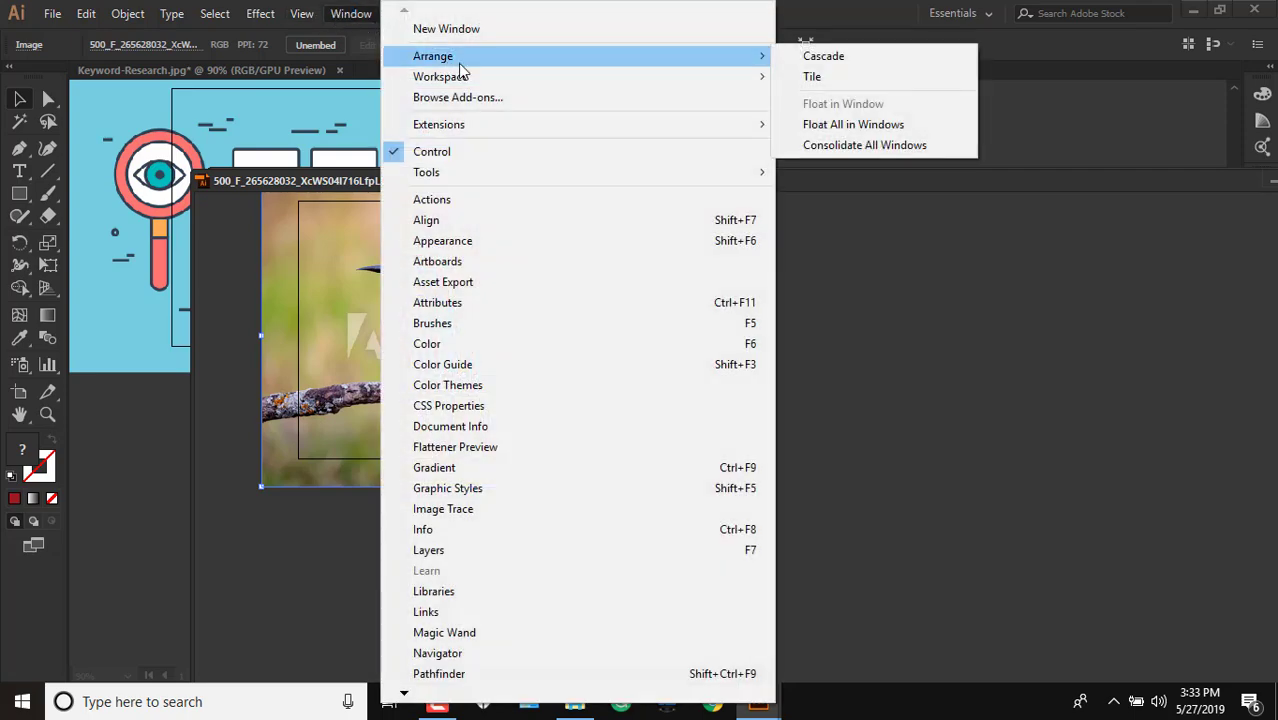
{"action": "left_click", "coordinate": [849, 148]}
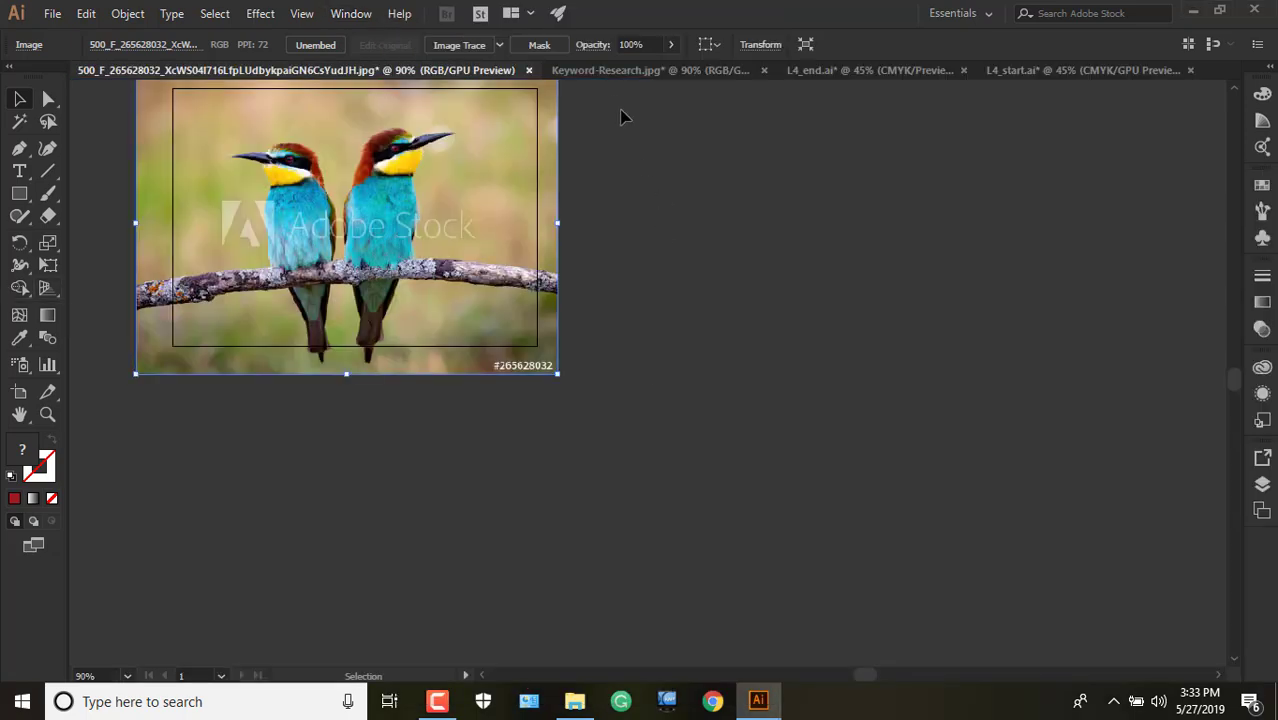
Check the Keyword-Research.jpg document, return to the bird photo, and fit all of its content in the window.
{"action": "left_click", "coordinate": [621, 77]}
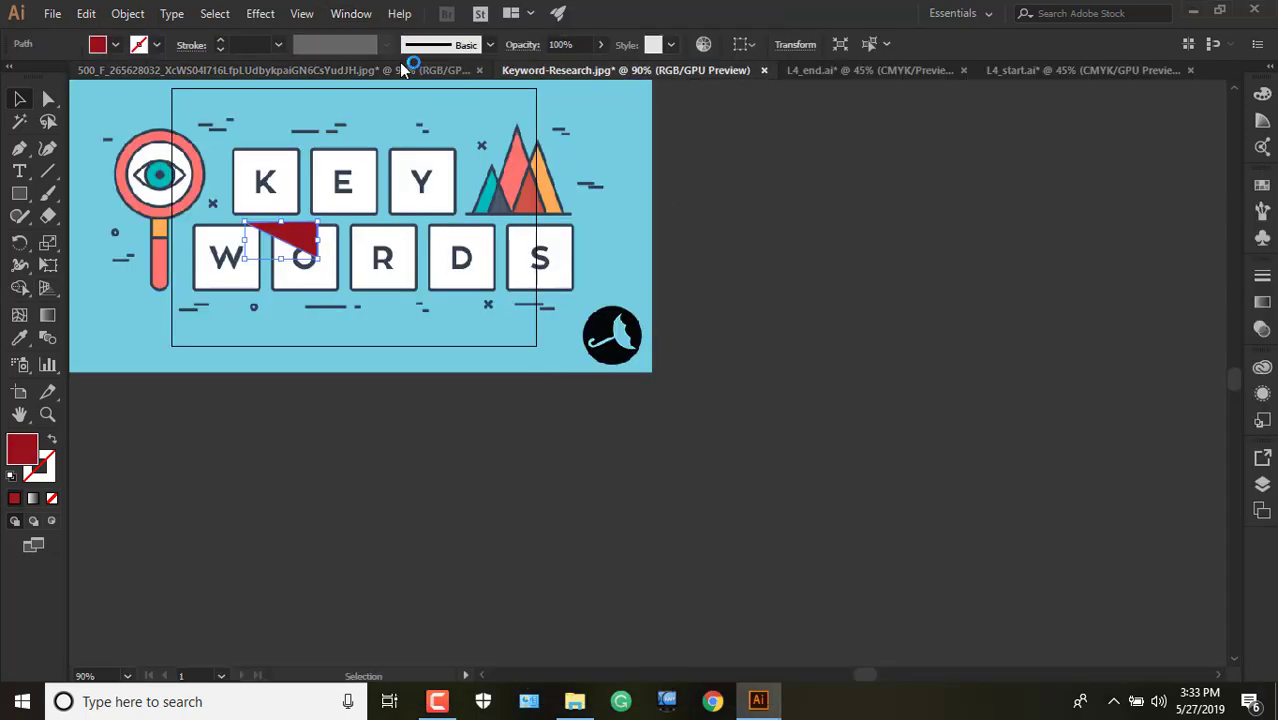
{"action": "left_click", "coordinate": [399, 66]}
{"action": "left_click", "coordinate": [302, 13]}
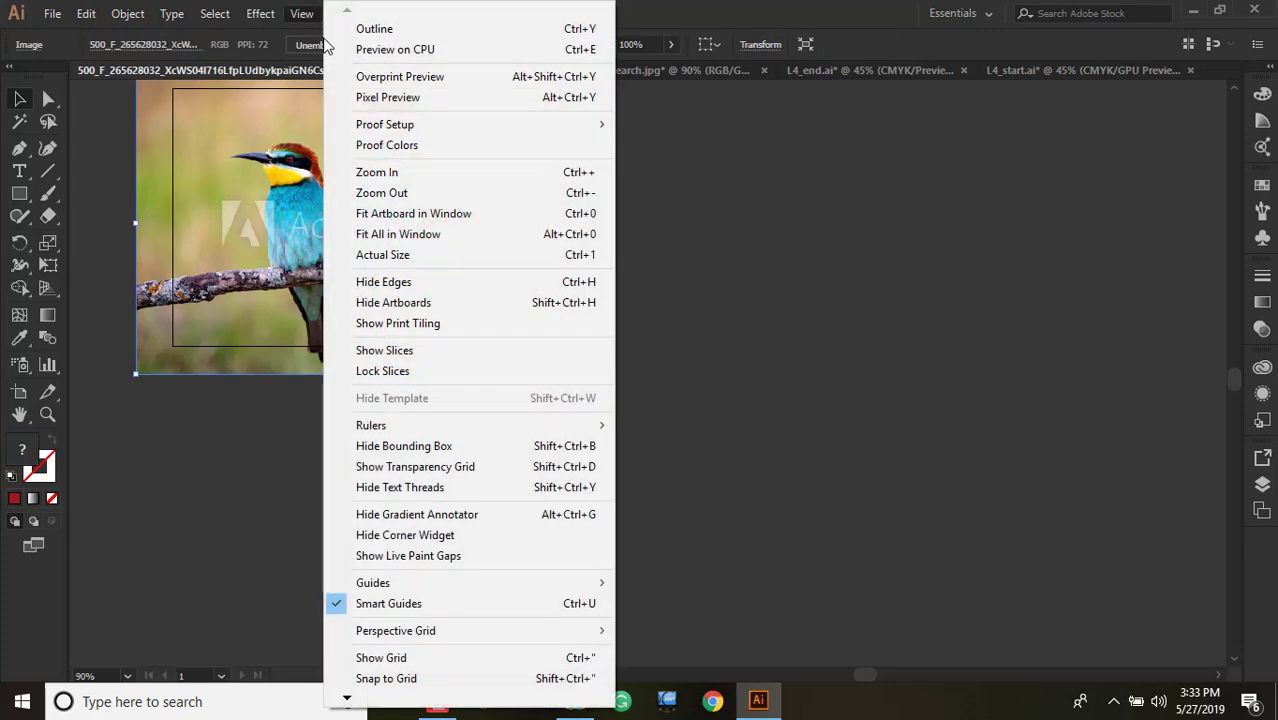
{"action": "left_click", "coordinate": [448, 234]}
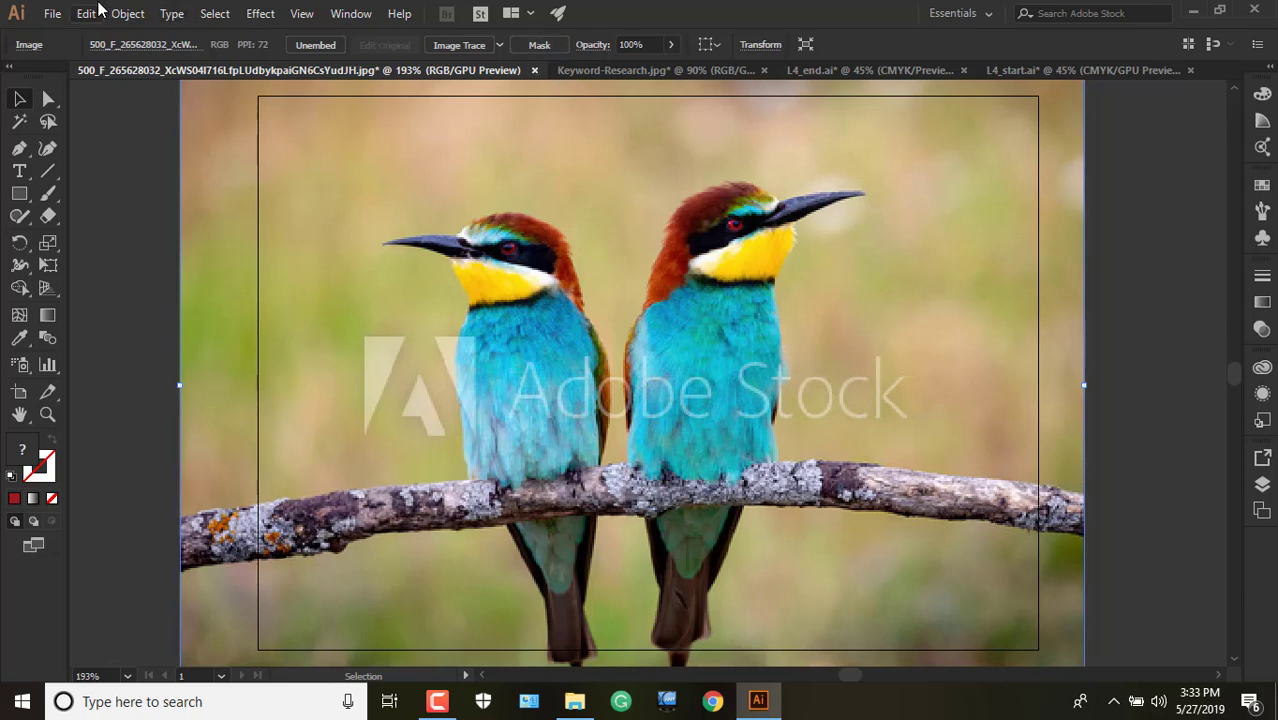
Apply the consolidate-all layout, switch to a side-by-side layout of two panes, and look over both documents.
{"action": "left_click", "coordinate": [531, 14]}
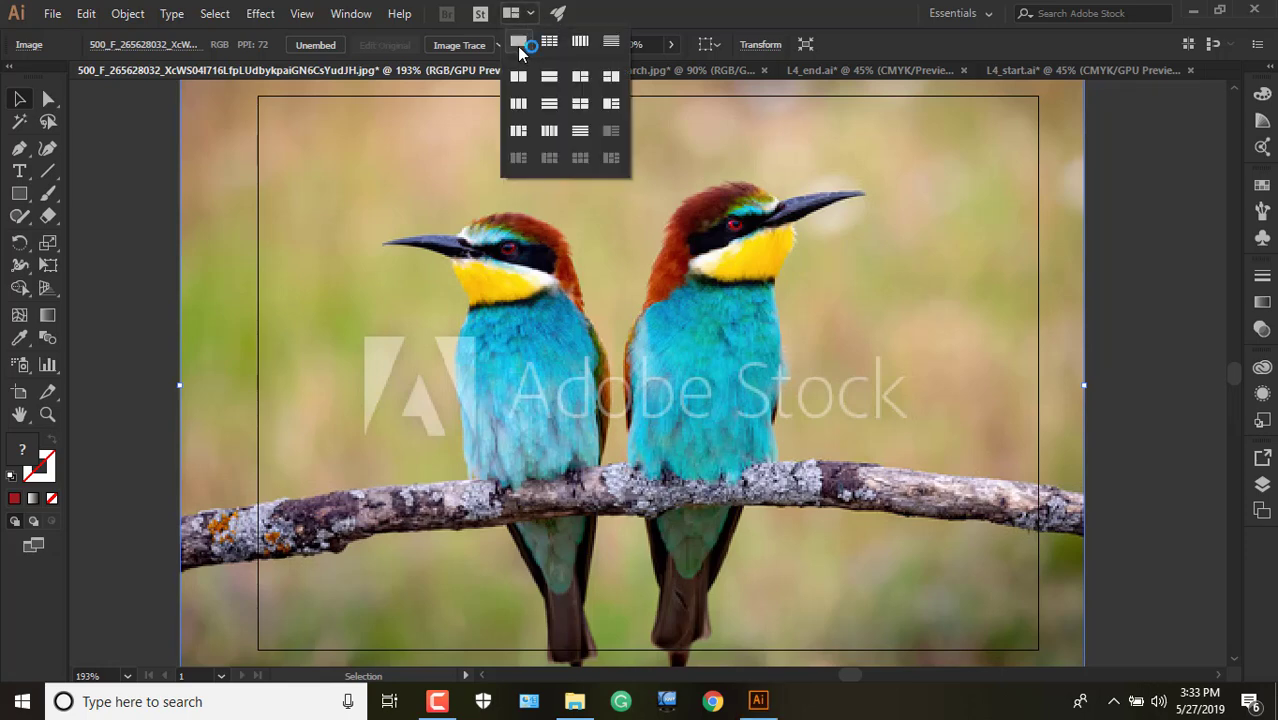
{"action": "left_click", "coordinate": [518, 41]}
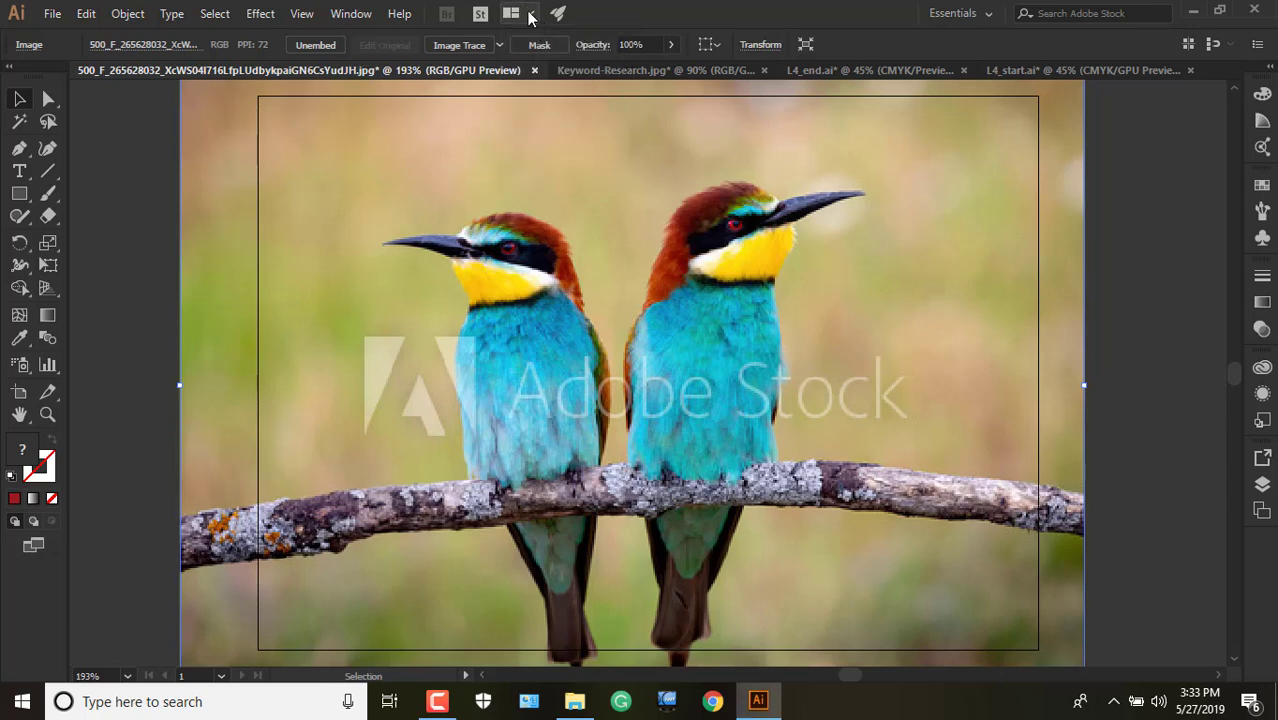
{"action": "left_click", "coordinate": [530, 14]}
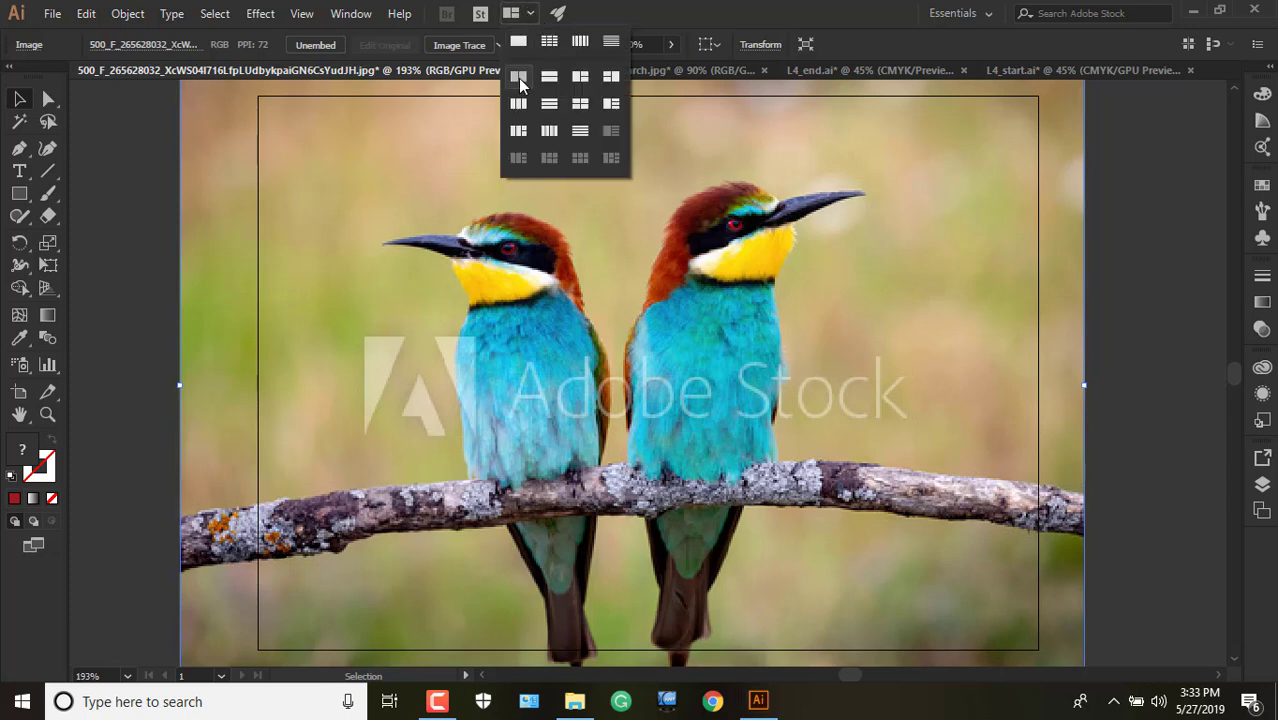
{"action": "left_click", "coordinate": [519, 78]}
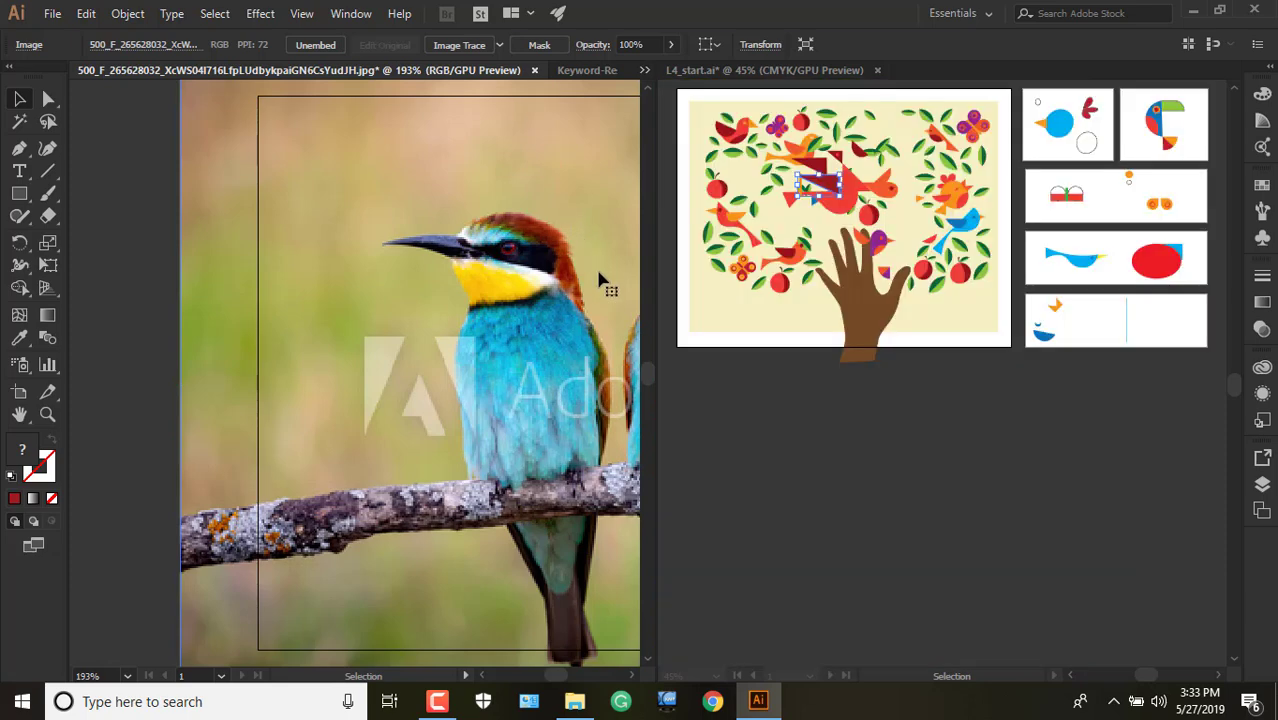
{"action": "scroll", "coordinate": [600, 286], "scroll_direction": "down", "scroll_amount": 5}
{"action": "scroll", "coordinate": [858, 281], "scroll_direction": "down", "scroll_amount": 5}
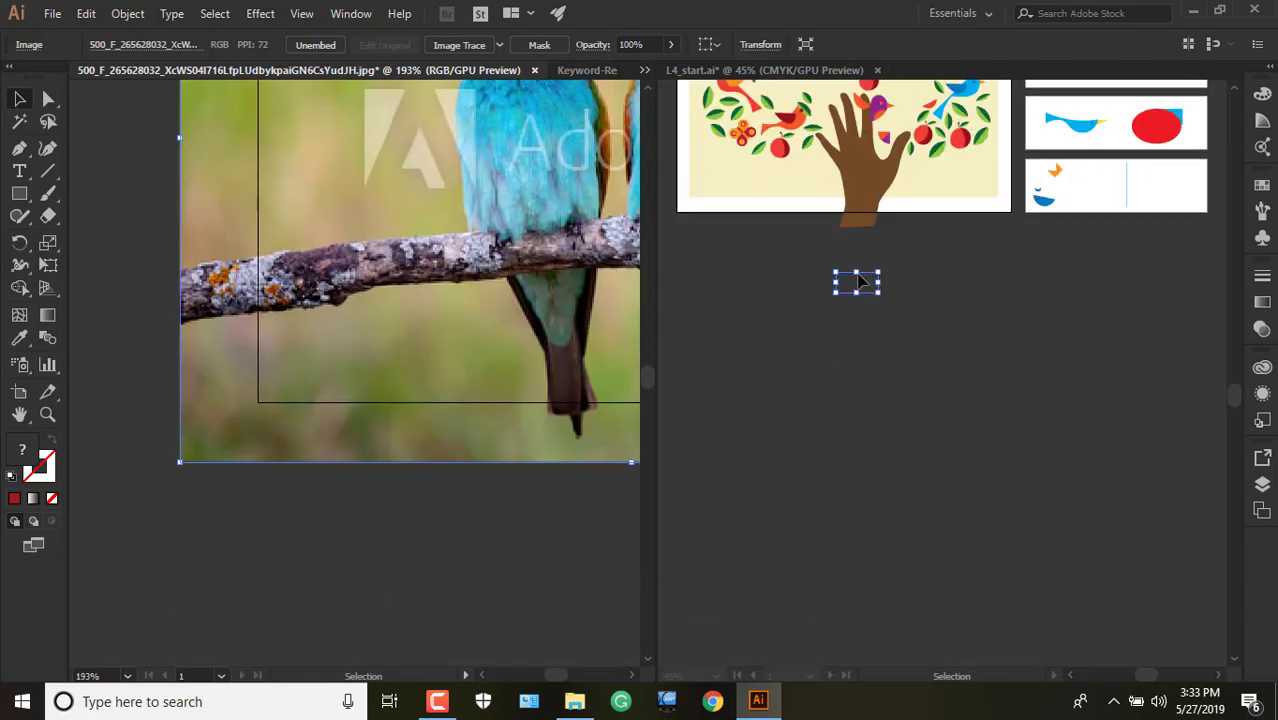
{"action": "scroll", "coordinate": [858, 281], "scroll_direction": "up", "scroll_amount": 5}
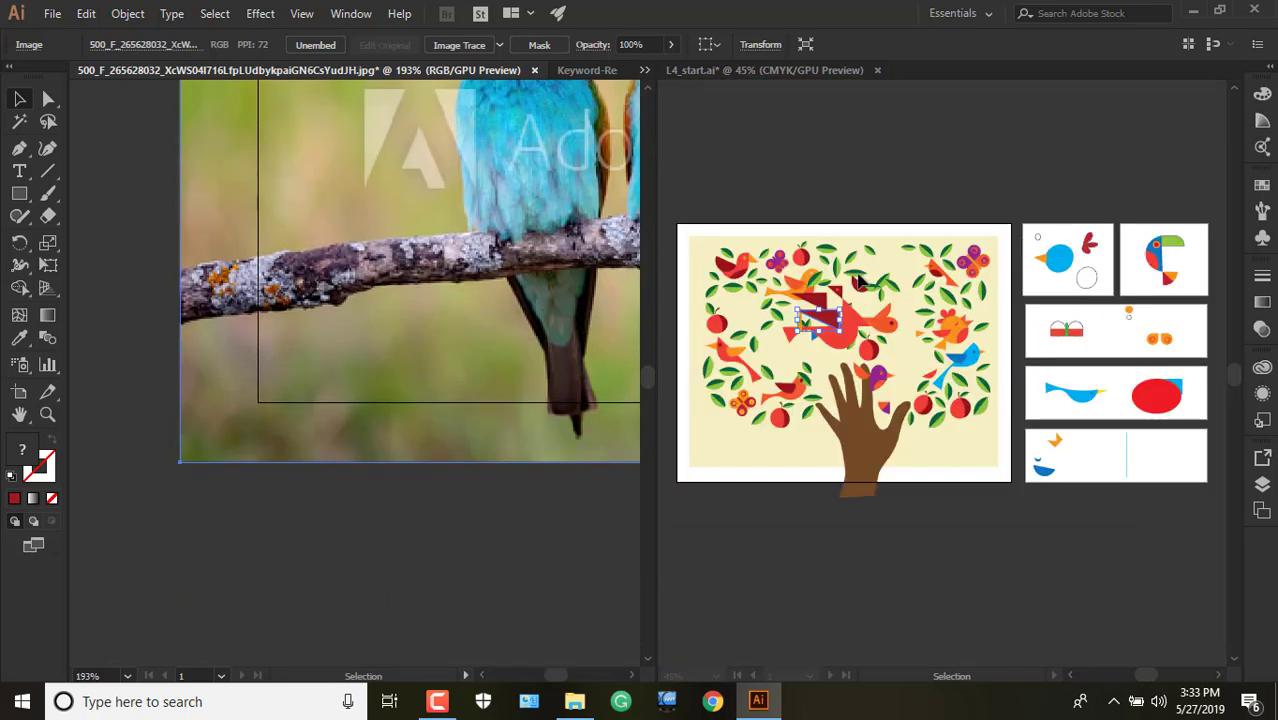
{"action": "scroll", "coordinate": [519, 198], "scroll_direction": "up", "scroll_amount": 5}
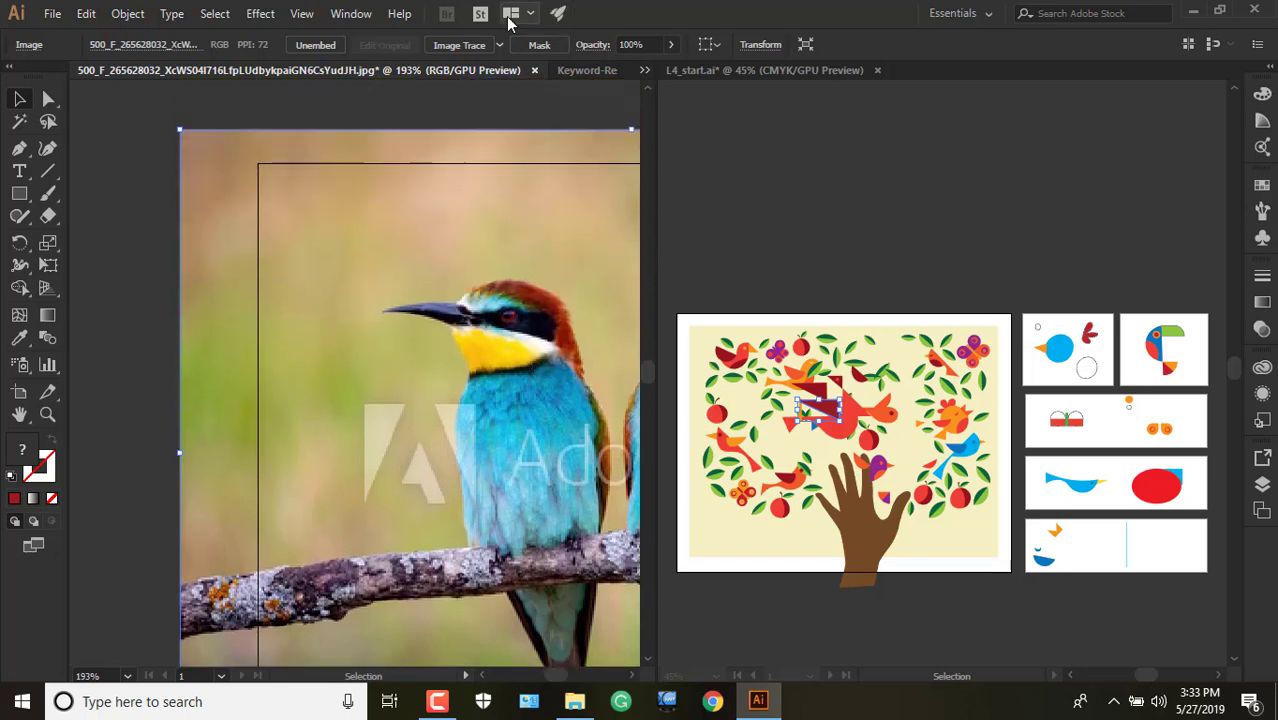
Arrange the four documents in a two-by-two layout and bring the bird's head into view in the photo's tile.
{"action": "left_click", "coordinate": [532, 14]}
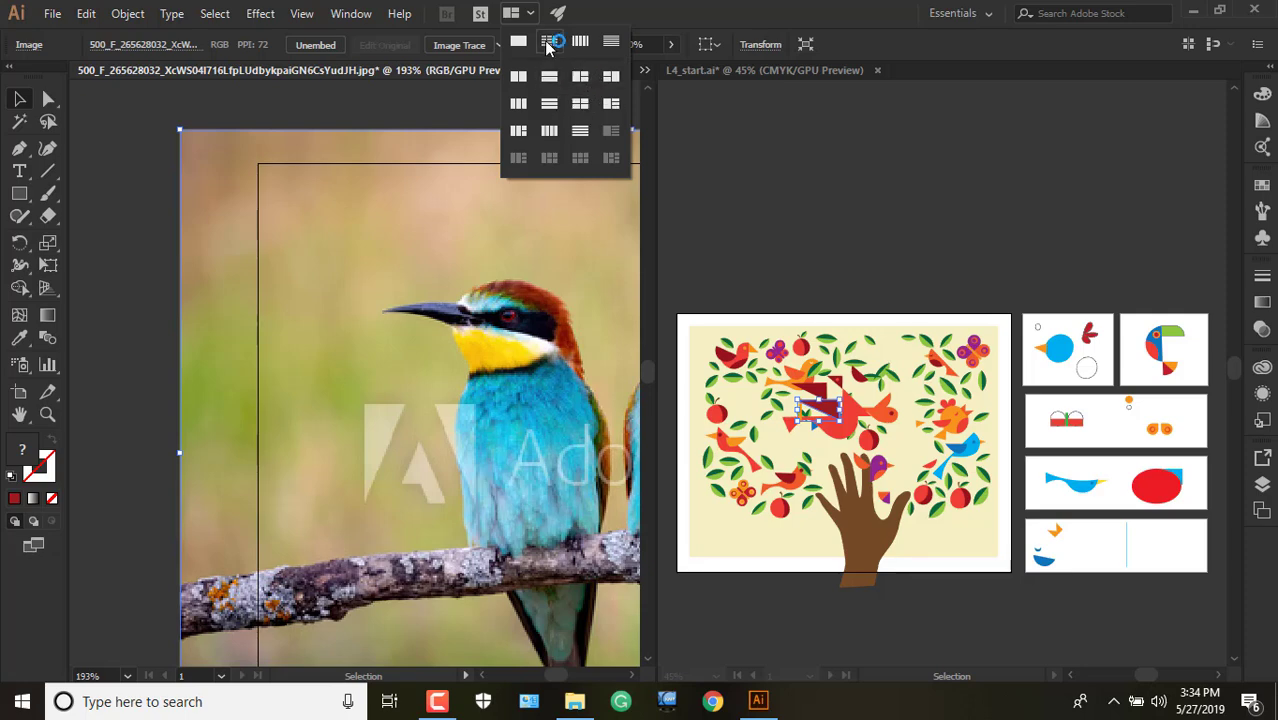
{"action": "left_click", "coordinate": [610, 130]}
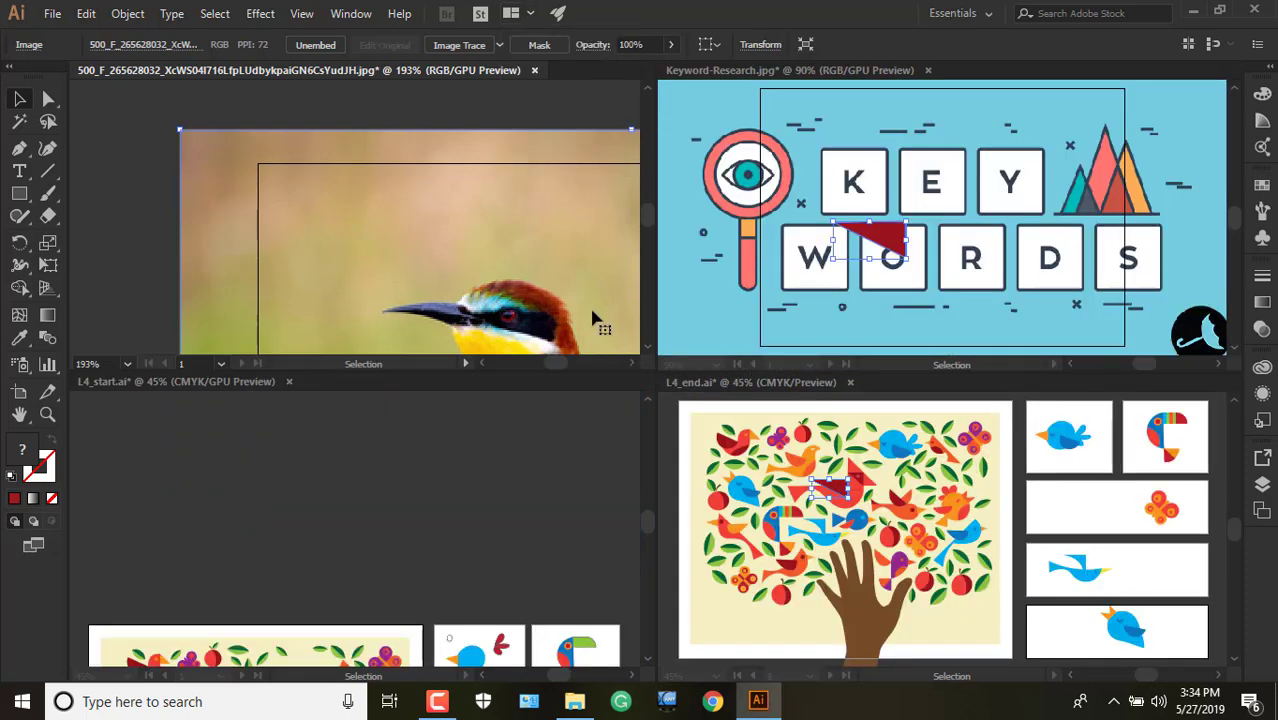
{"action": "scroll", "coordinate": [483, 293], "scroll_direction": "down", "scroll_amount": 2}
{"action": "scroll", "coordinate": [357, 551], "scroll_direction": "down", "scroll_amount": 2}
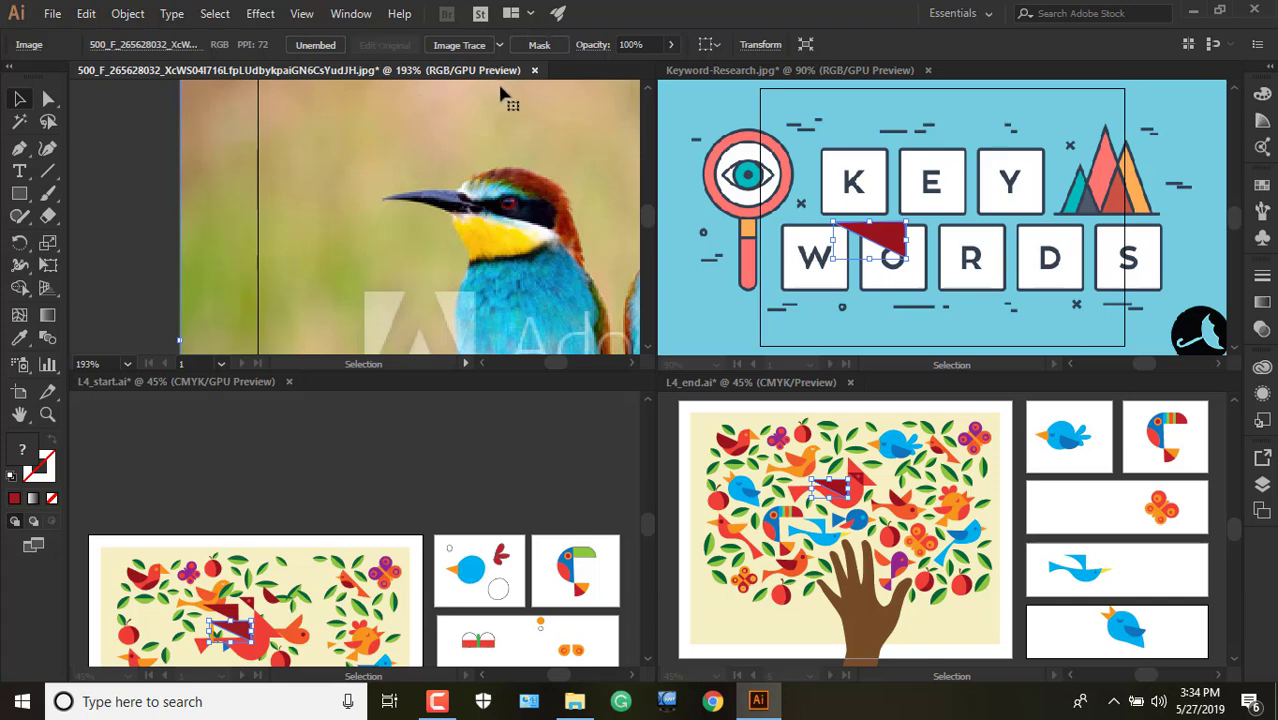
Copy the orange bird's curved wing shape from L4_end.ai into the bird photo, placing it over the beak.
{"action": "left_click", "coordinate": [803, 466]}
{"action": "left_click_drag", "start_coordinate": [803, 466], "coordinate": [452, 186]}
{"action": "left_click", "coordinate": [573, 182]}
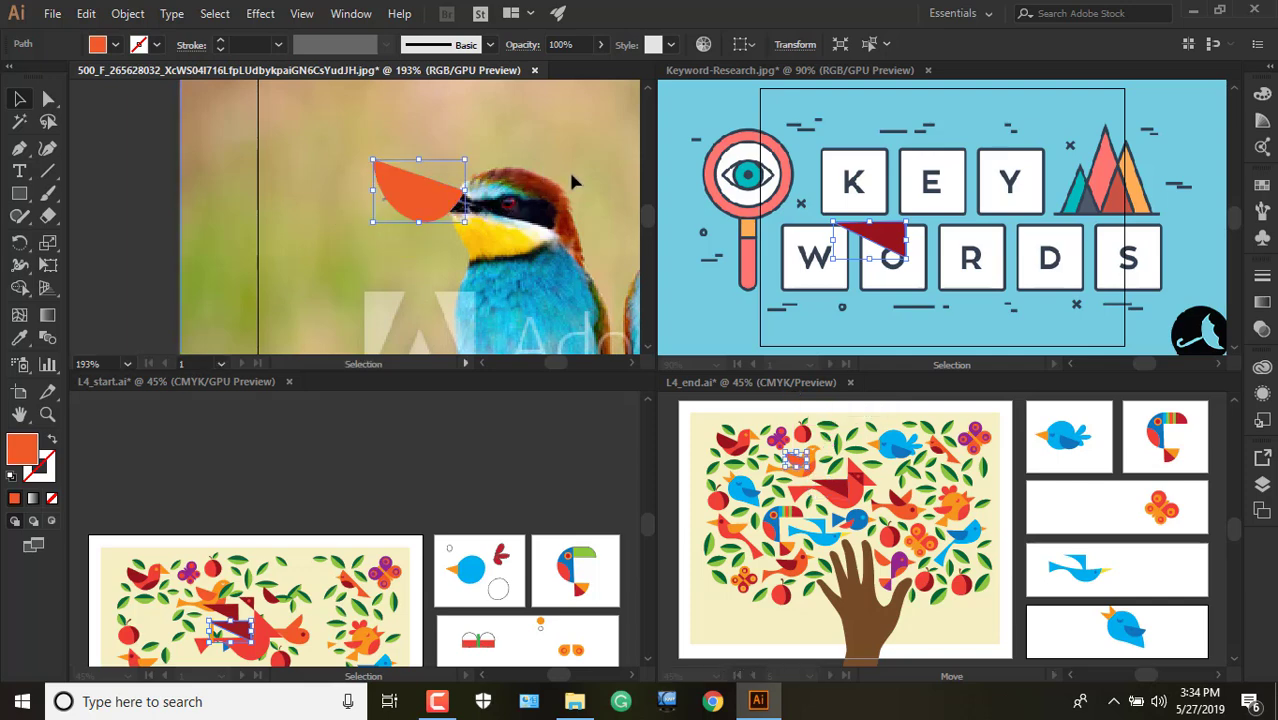
{"action": "left_click", "coordinate": [414, 472]}
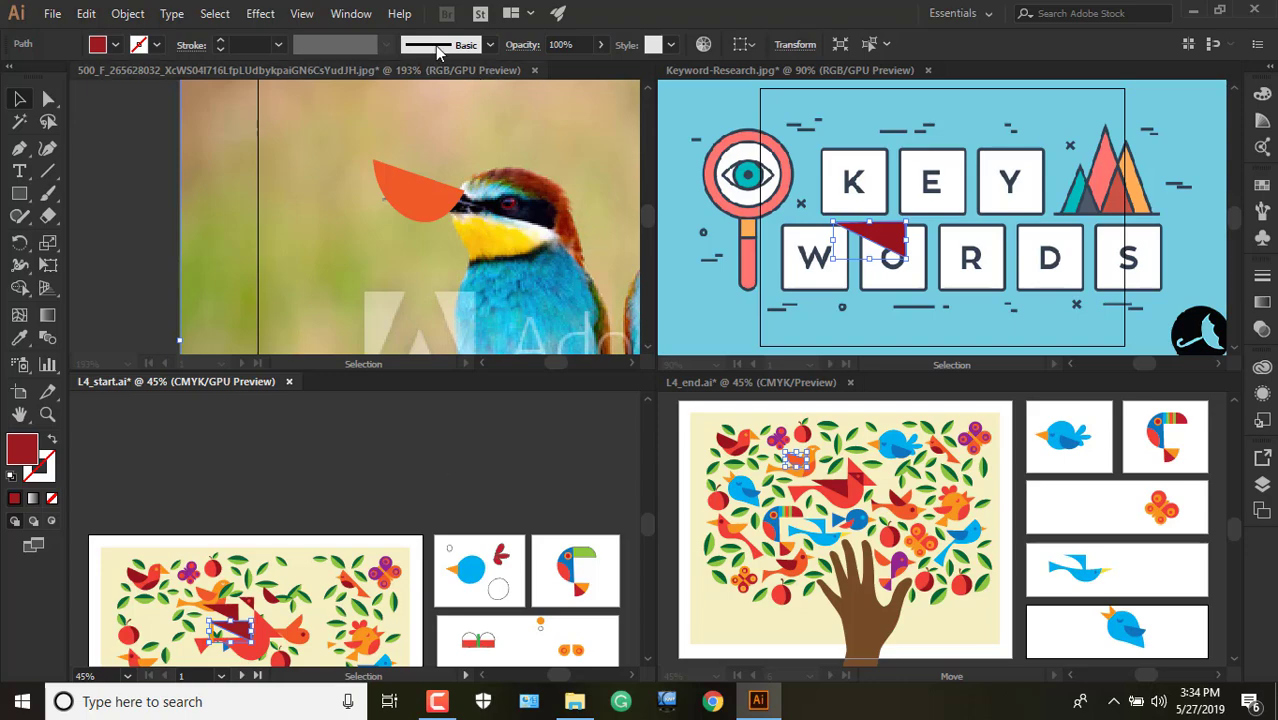
{"action": "left_click", "coordinate": [302, 20]}
{"action": "left_click", "coordinate": [765, 5]}
{"action": "left_click", "coordinate": [437, 701]}
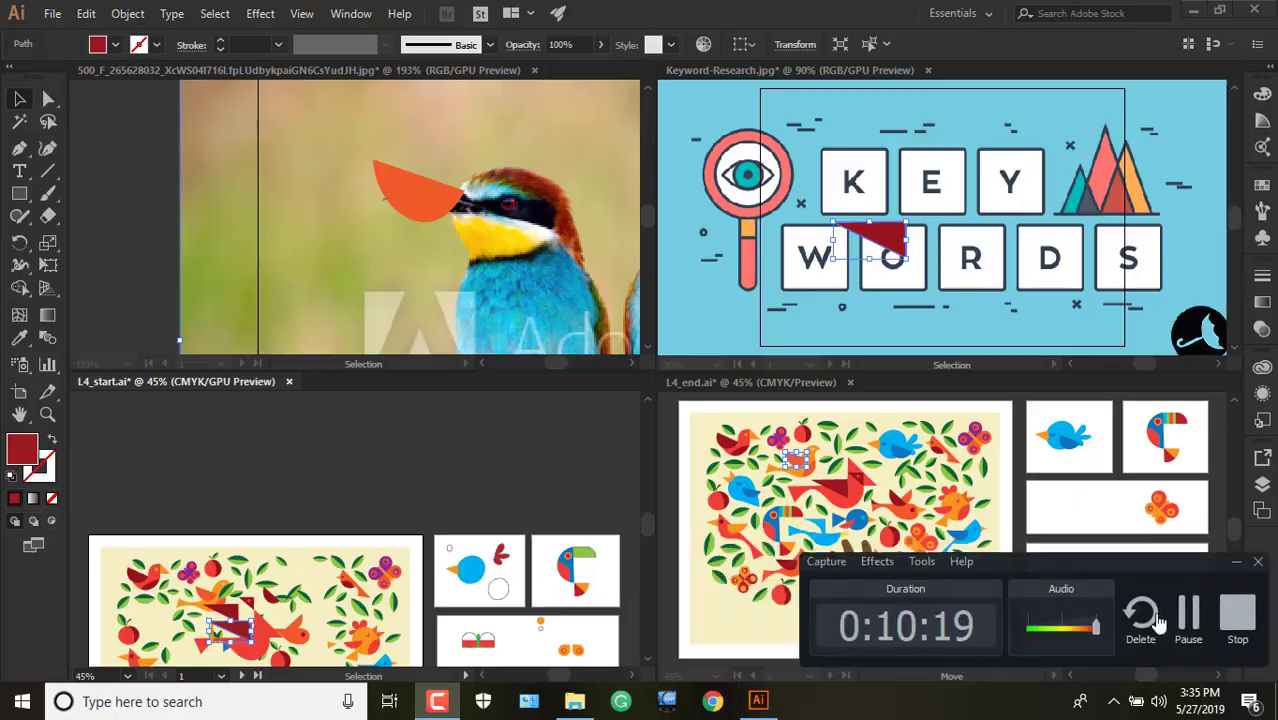